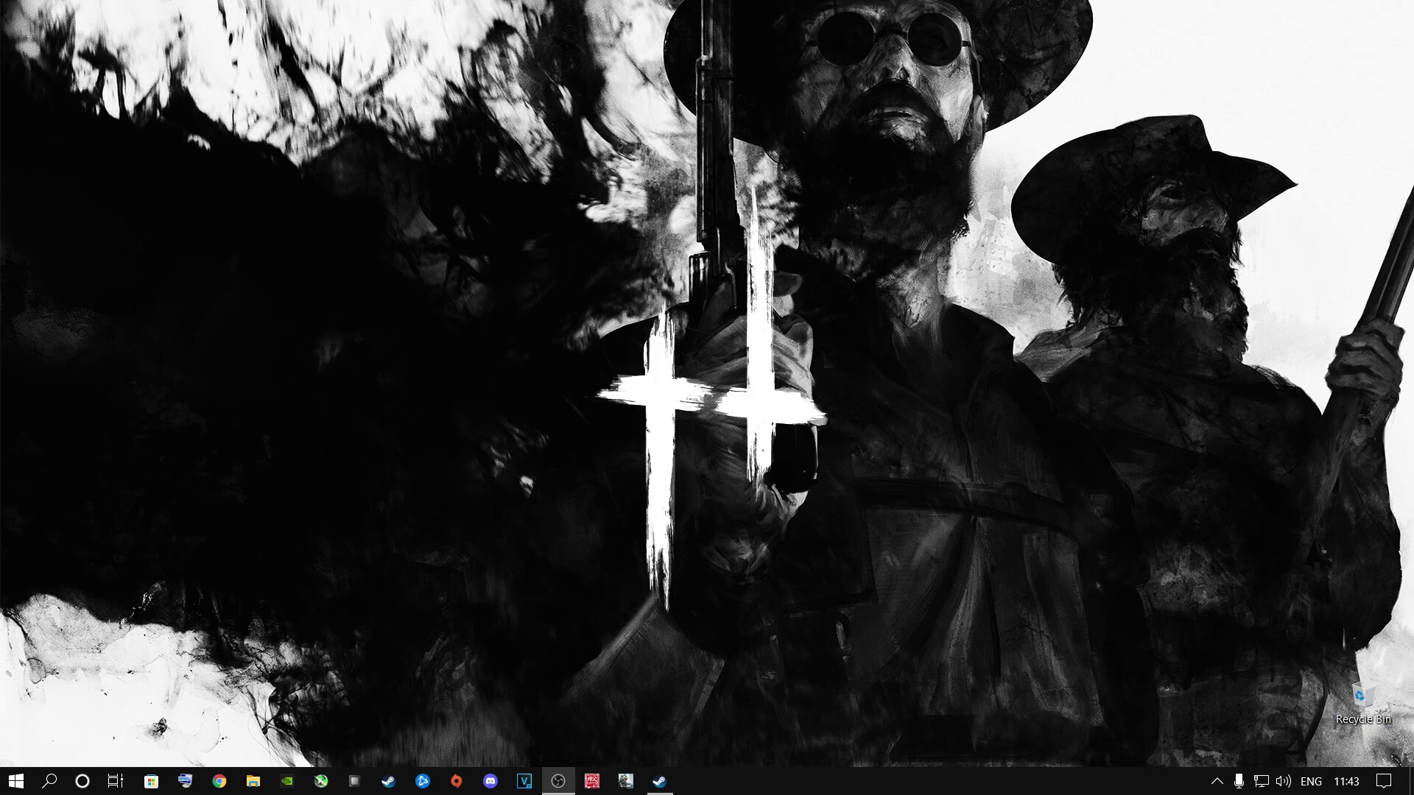
Step: Open Windows Settings and check for Windows updates under Update & Security
{"action": "left_click", "coordinate": [49, 780]}
{"action": "type", "text": "settings"}
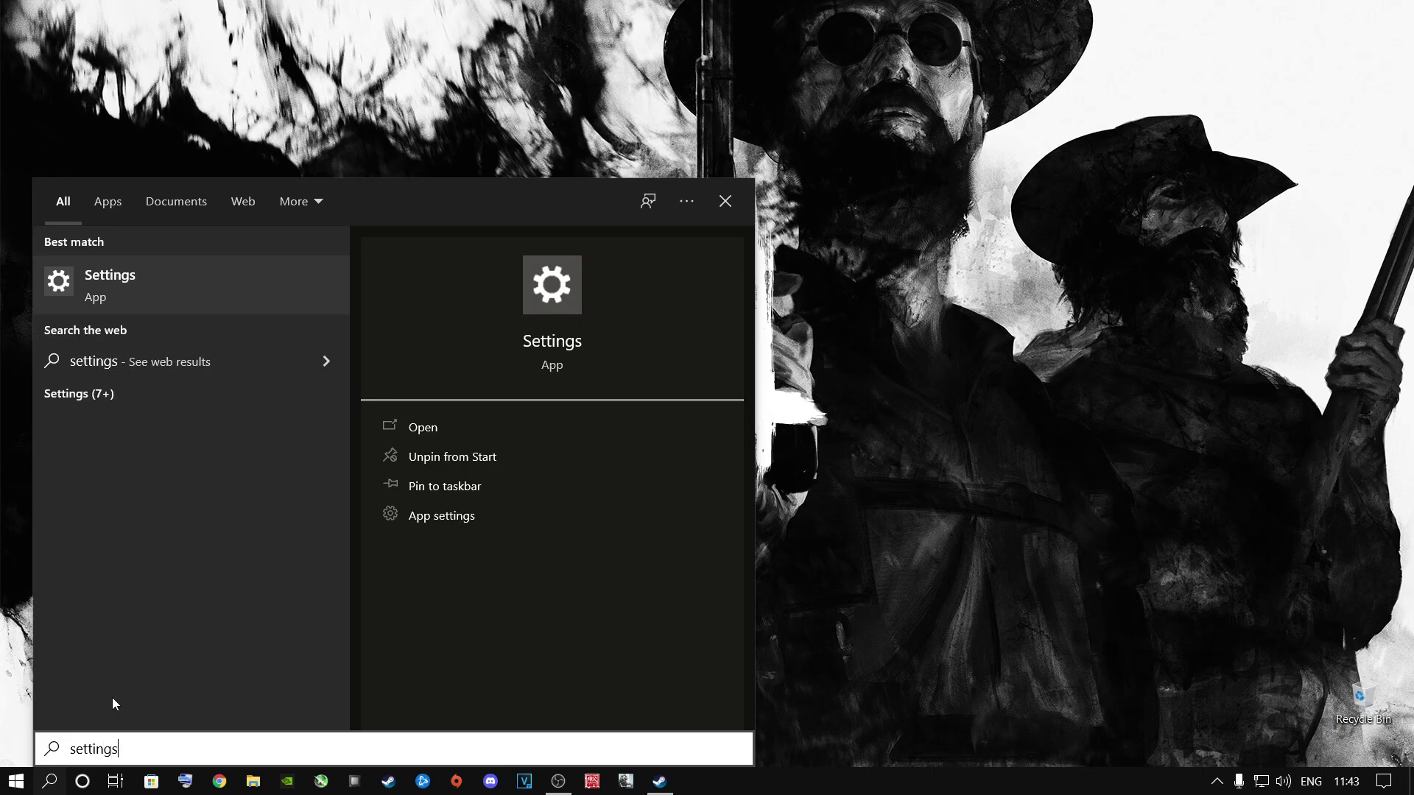
{"action": "key", "text": "Return"}
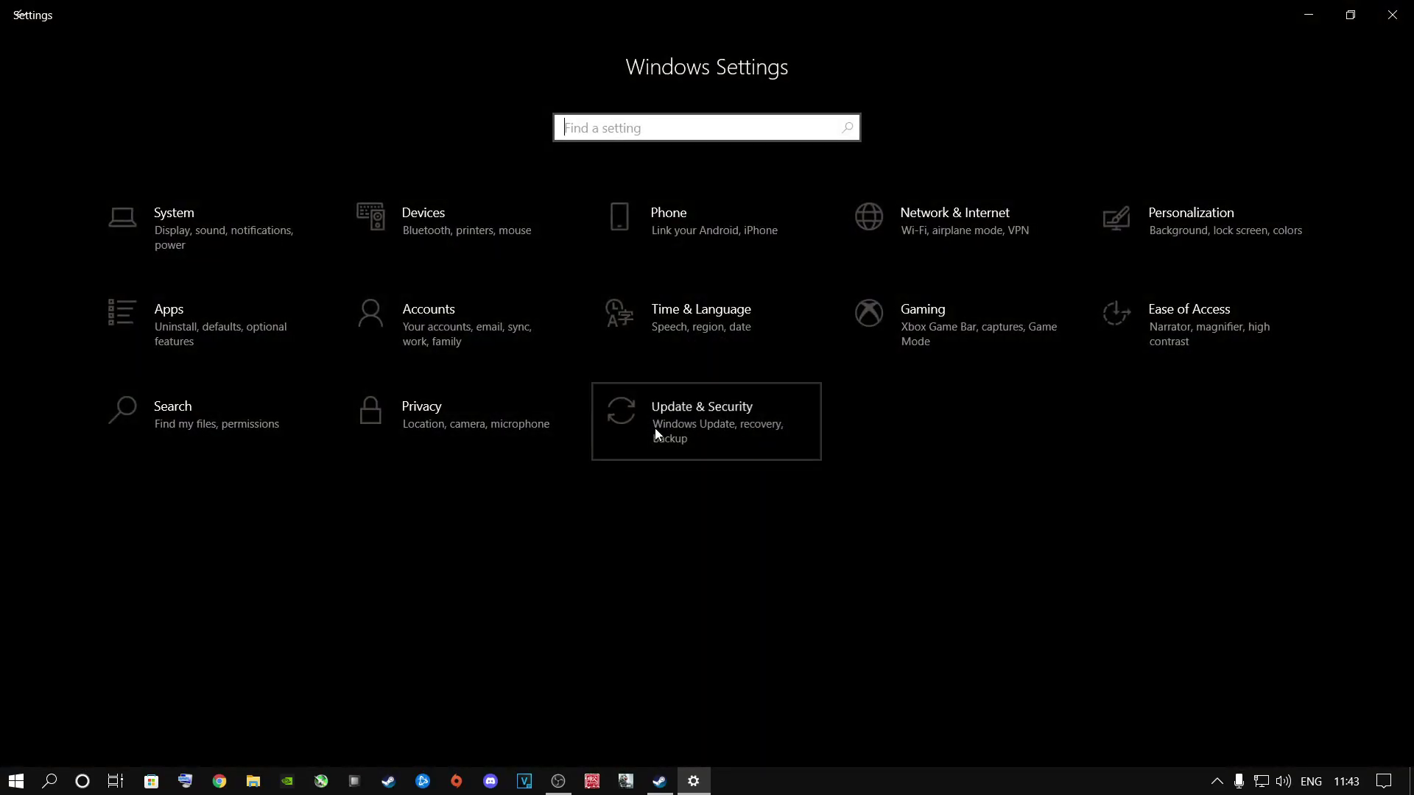
{"action": "left_click", "coordinate": [641, 446]}
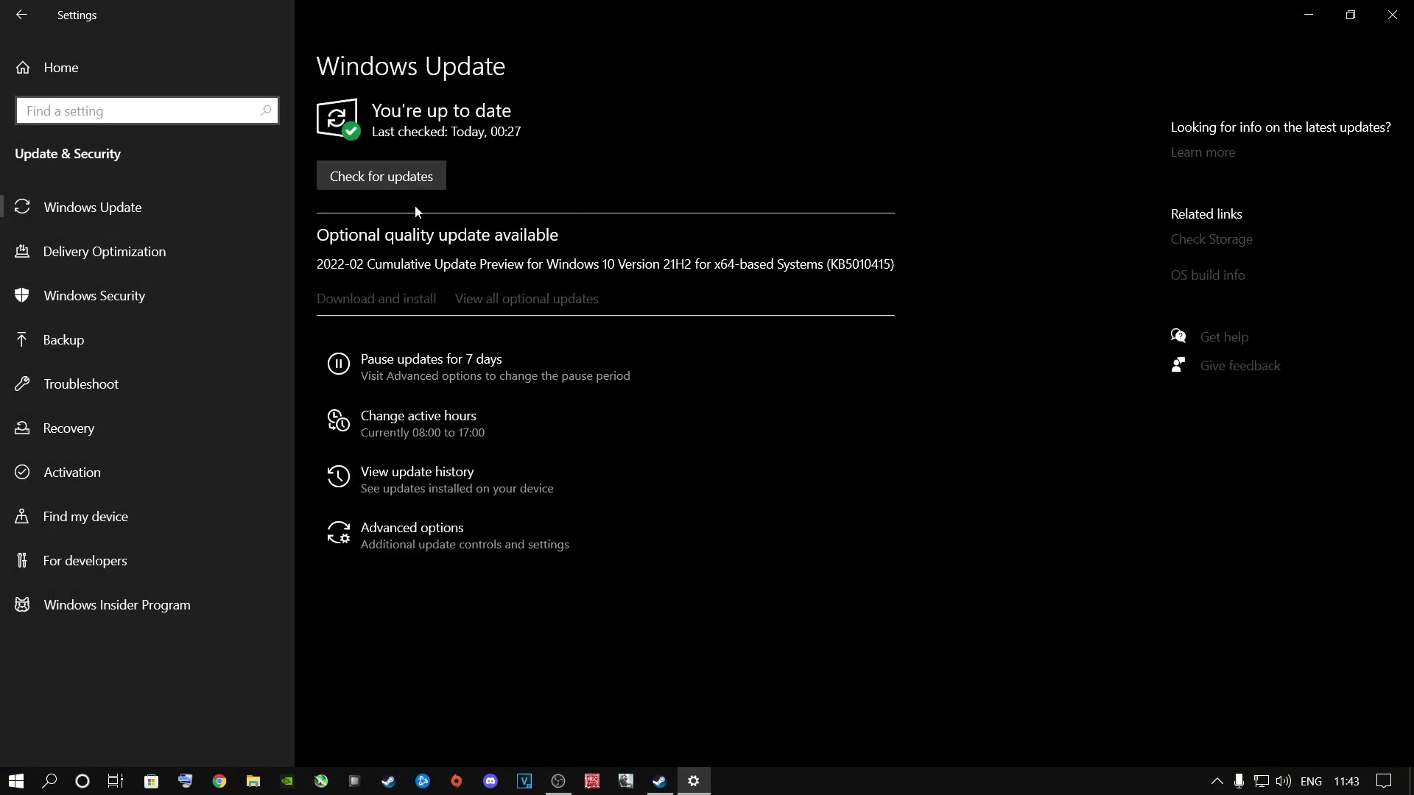
{"action": "left_click", "coordinate": [385, 180]}
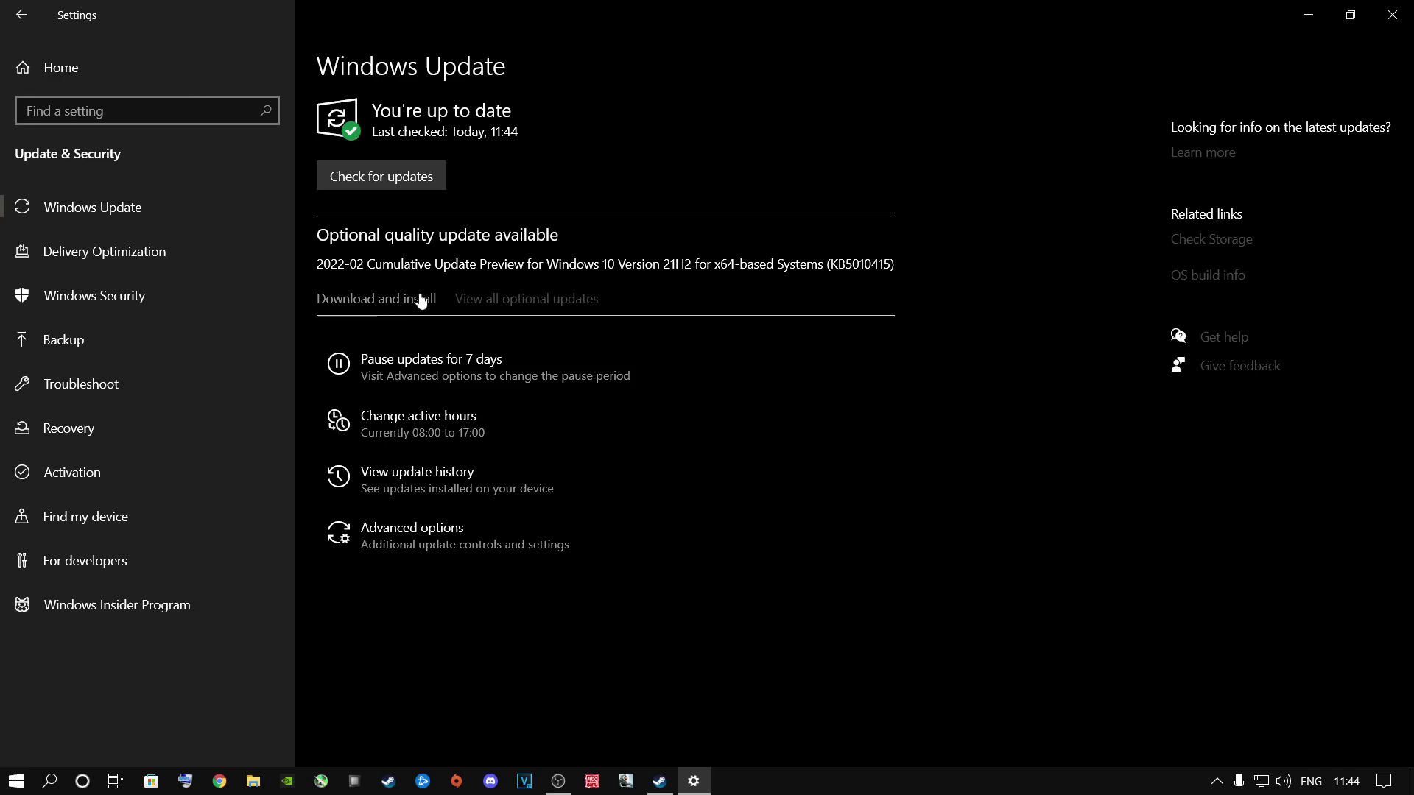
Step: In the Privacy settings, allow apps to run in the background and turn that permission off again
{"action": "left_click", "coordinate": [65, 69]}
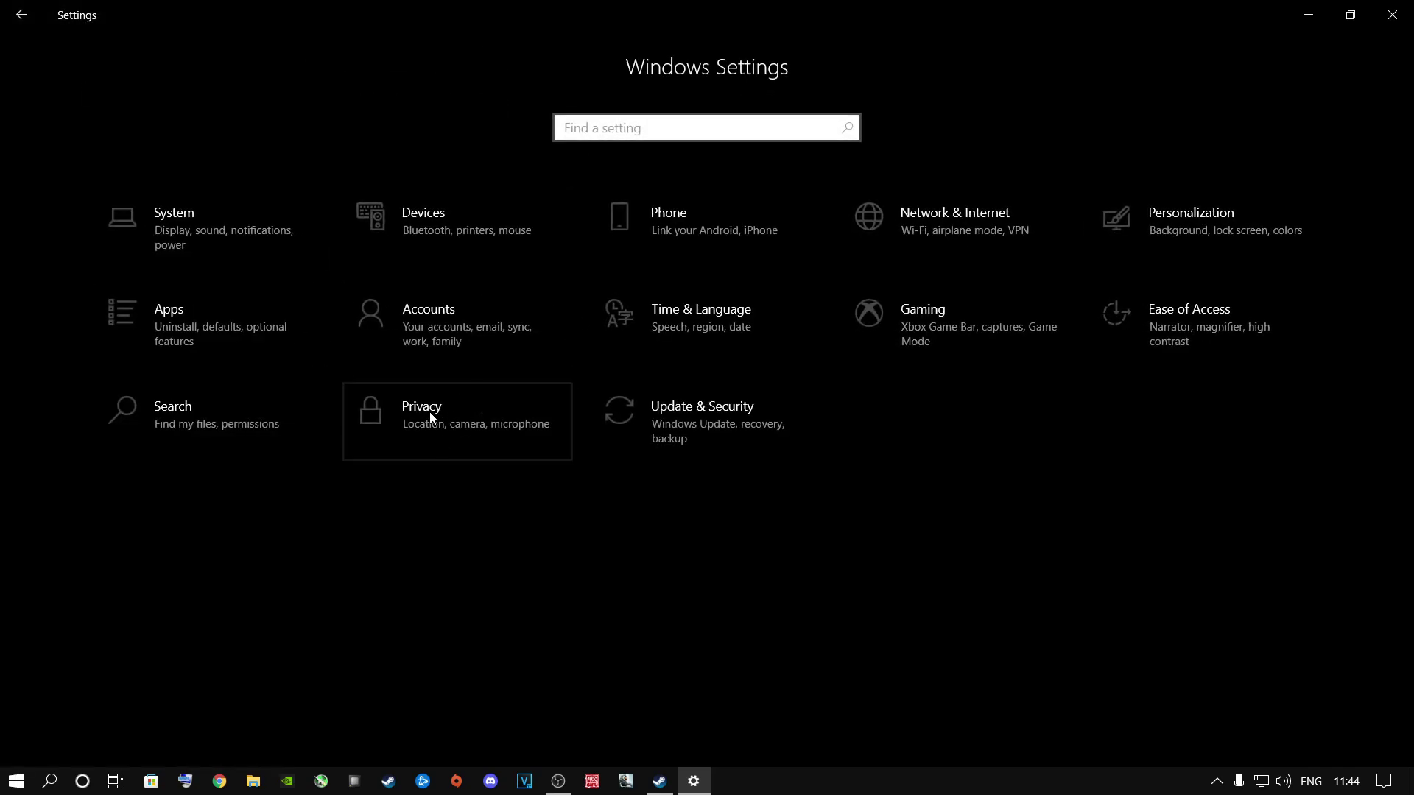
{"action": "left_click", "coordinate": [431, 415]}
{"action": "scroll", "coordinate": [196, 481], "scroll_direction": "down", "scroll_amount": 10}
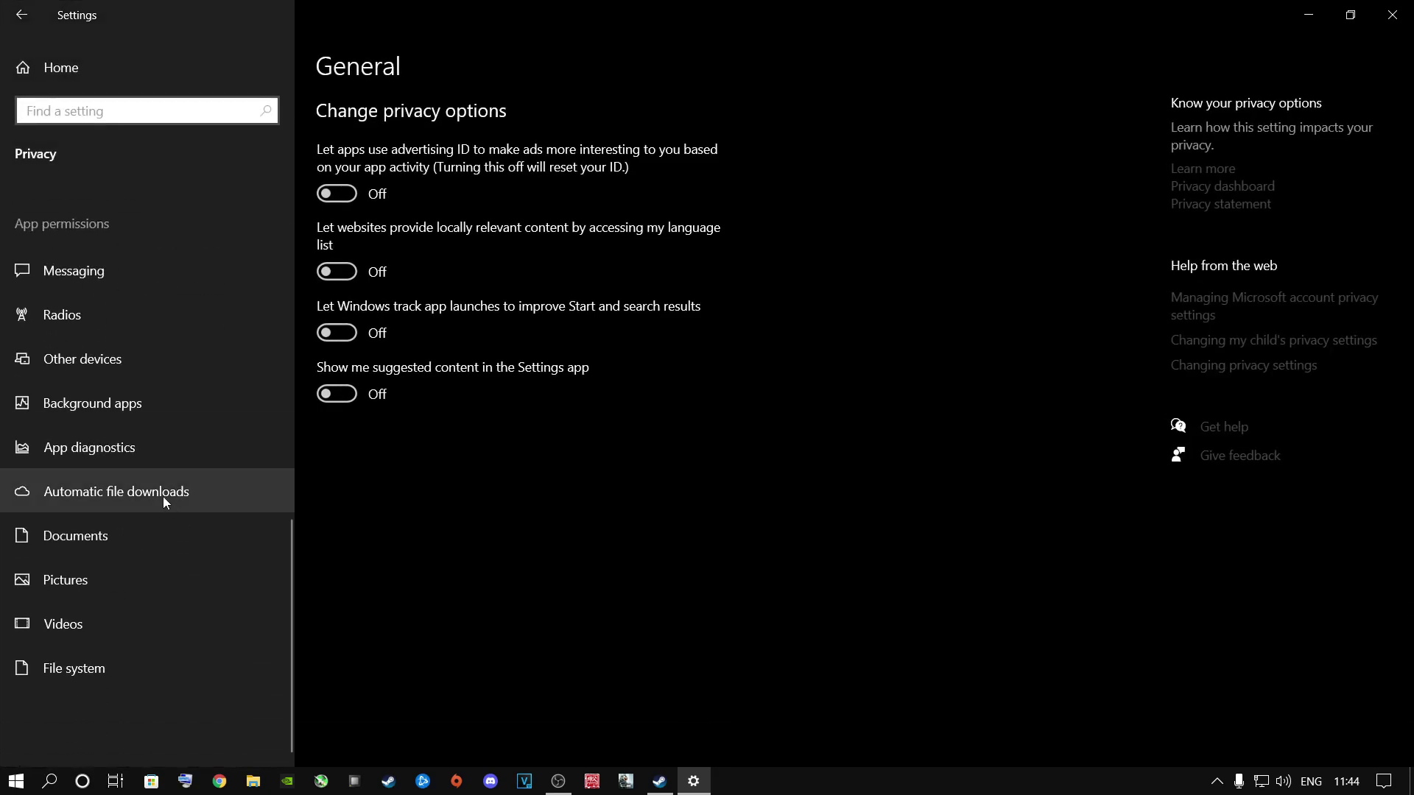
{"action": "left_click", "coordinate": [87, 401]}
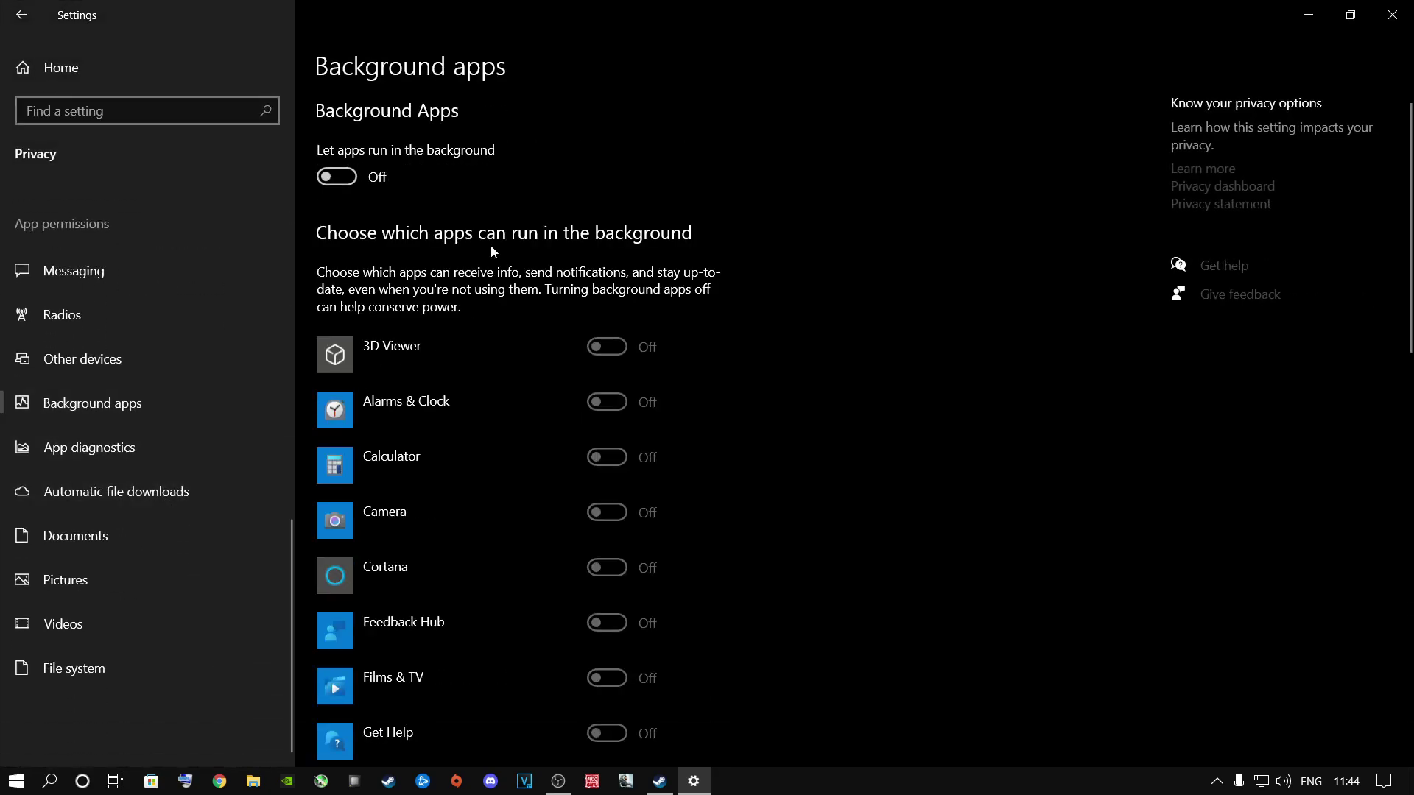
{"action": "left_click", "coordinate": [346, 182]}
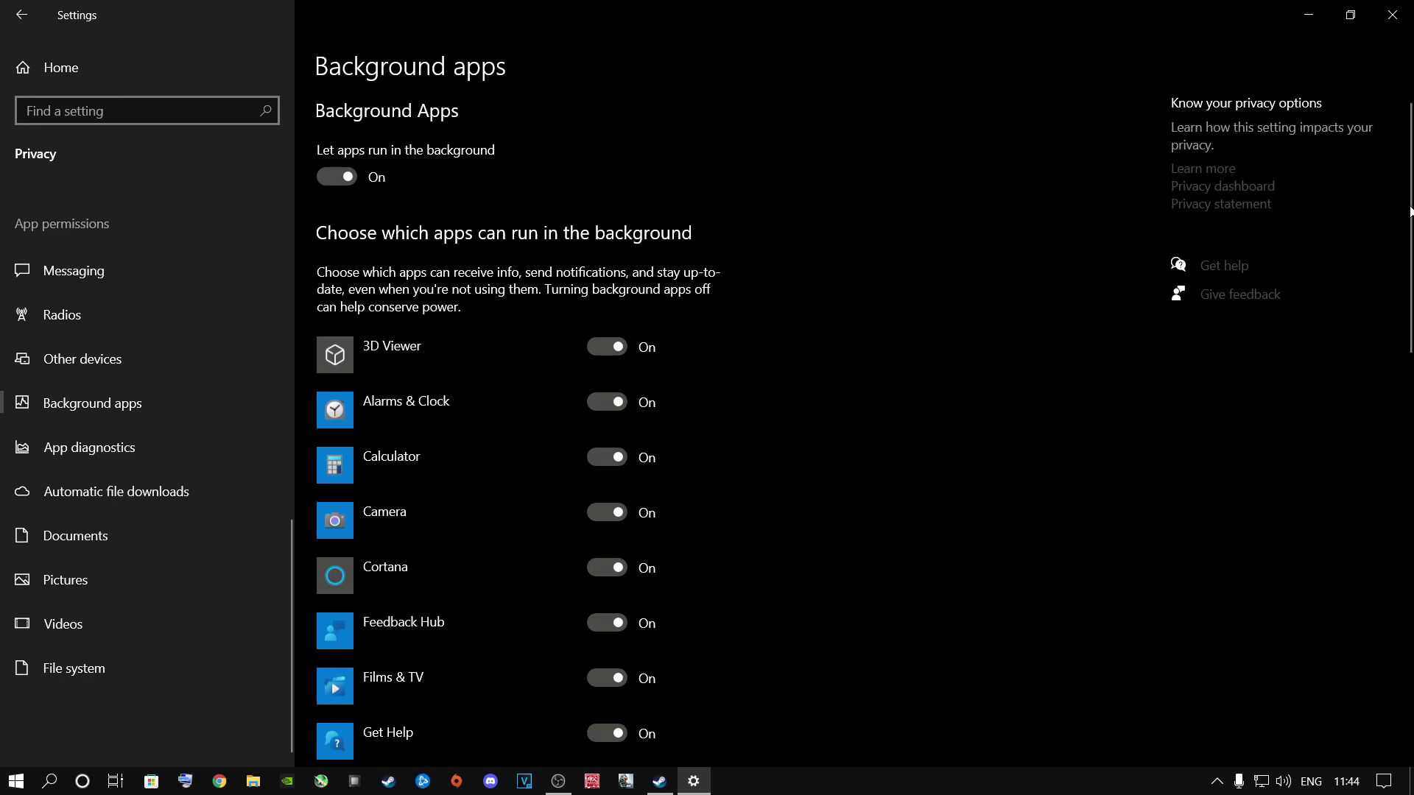
{"action": "mouse_move", "coordinate": [1410, 211]}
{"action": "left_mouse_down"}
{"action": "mouse_move", "coordinate": [1407, 633]}
{"action": "mouse_move", "coordinate": [1408, 200]}
{"action": "left_mouse_up"}
{"action": "left_click", "coordinate": [337, 178]}
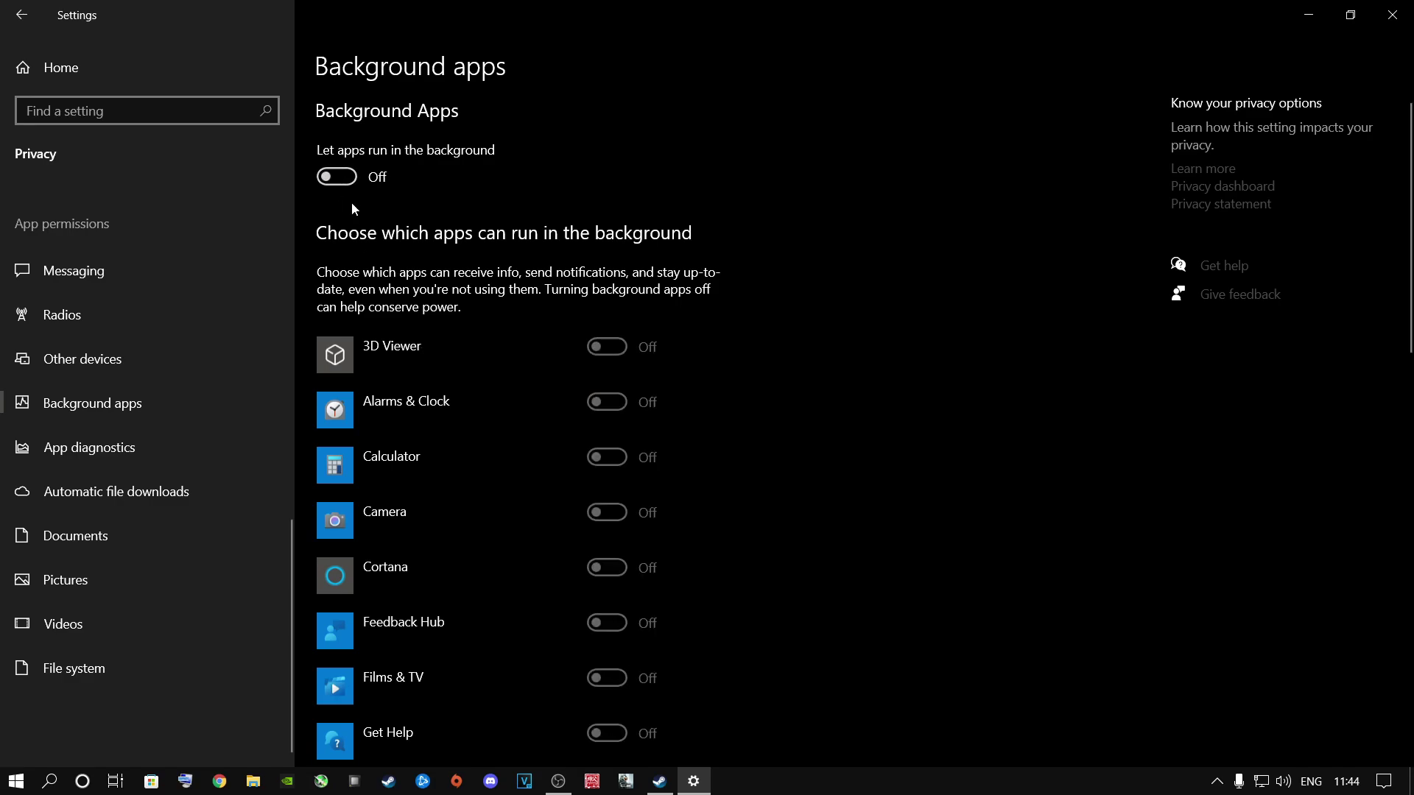
Step: Review the System settings for Display, Notifications & actions, Focus assist, and Power & sleep
{"action": "left_click", "coordinate": [56, 67]}
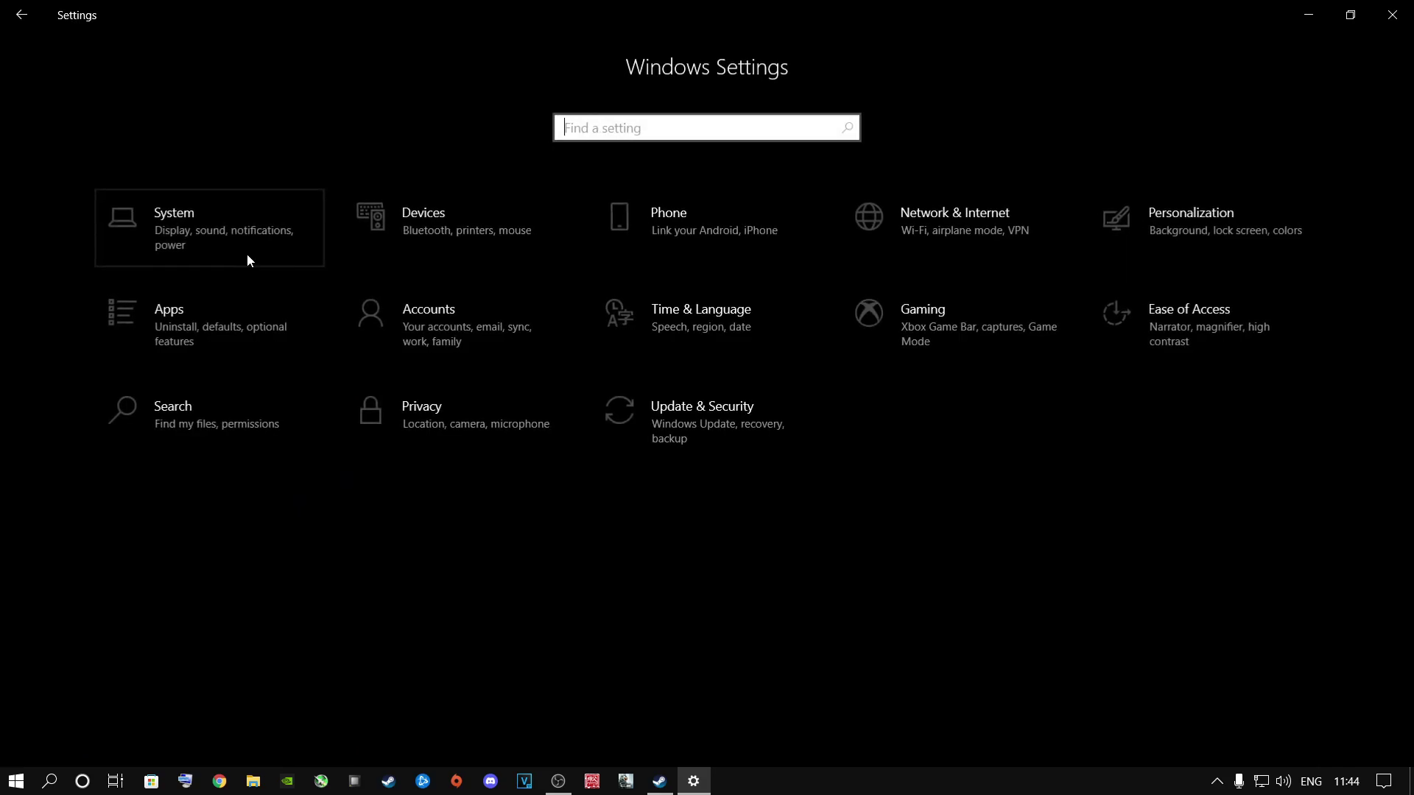
{"action": "left_click", "coordinate": [201, 236]}
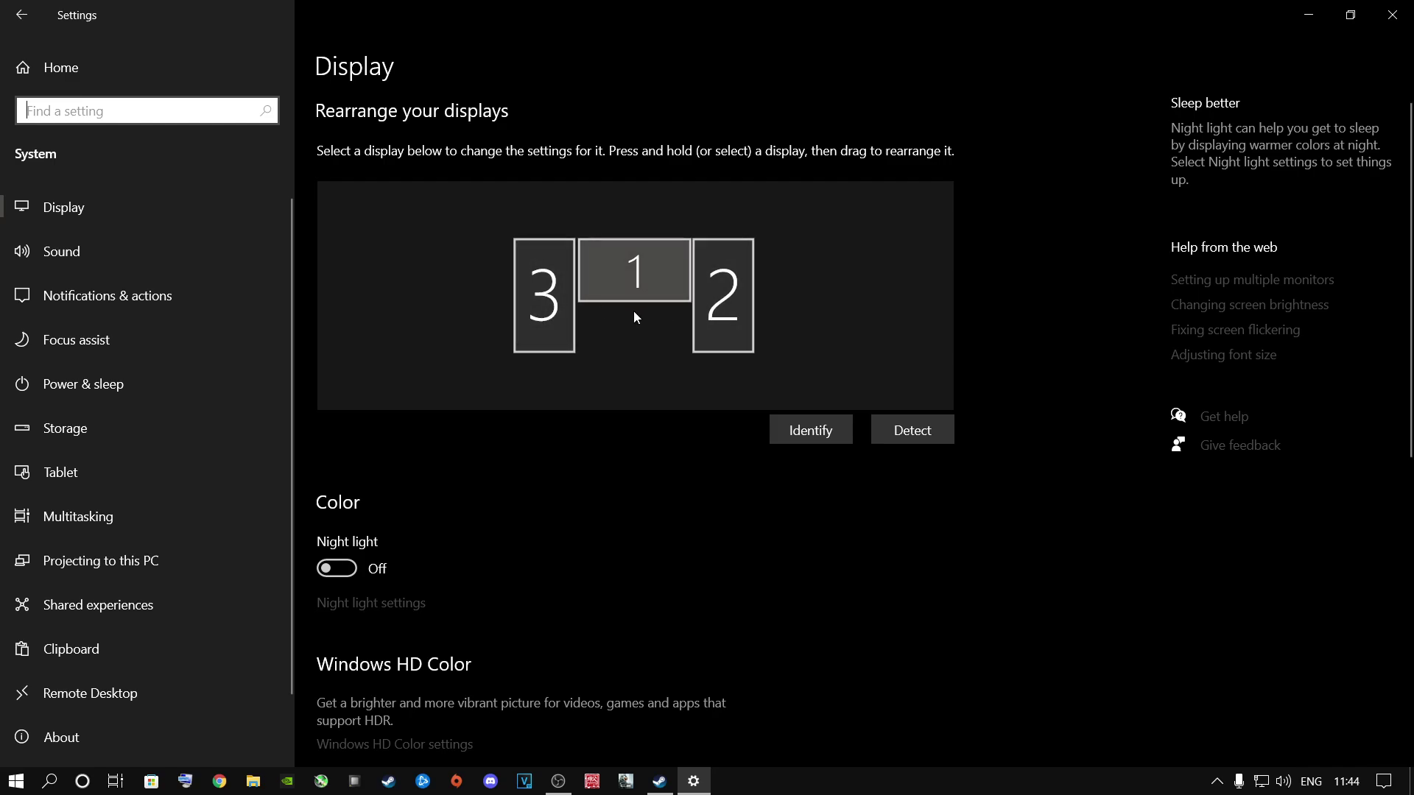
{"action": "left_click", "coordinate": [64, 296]}
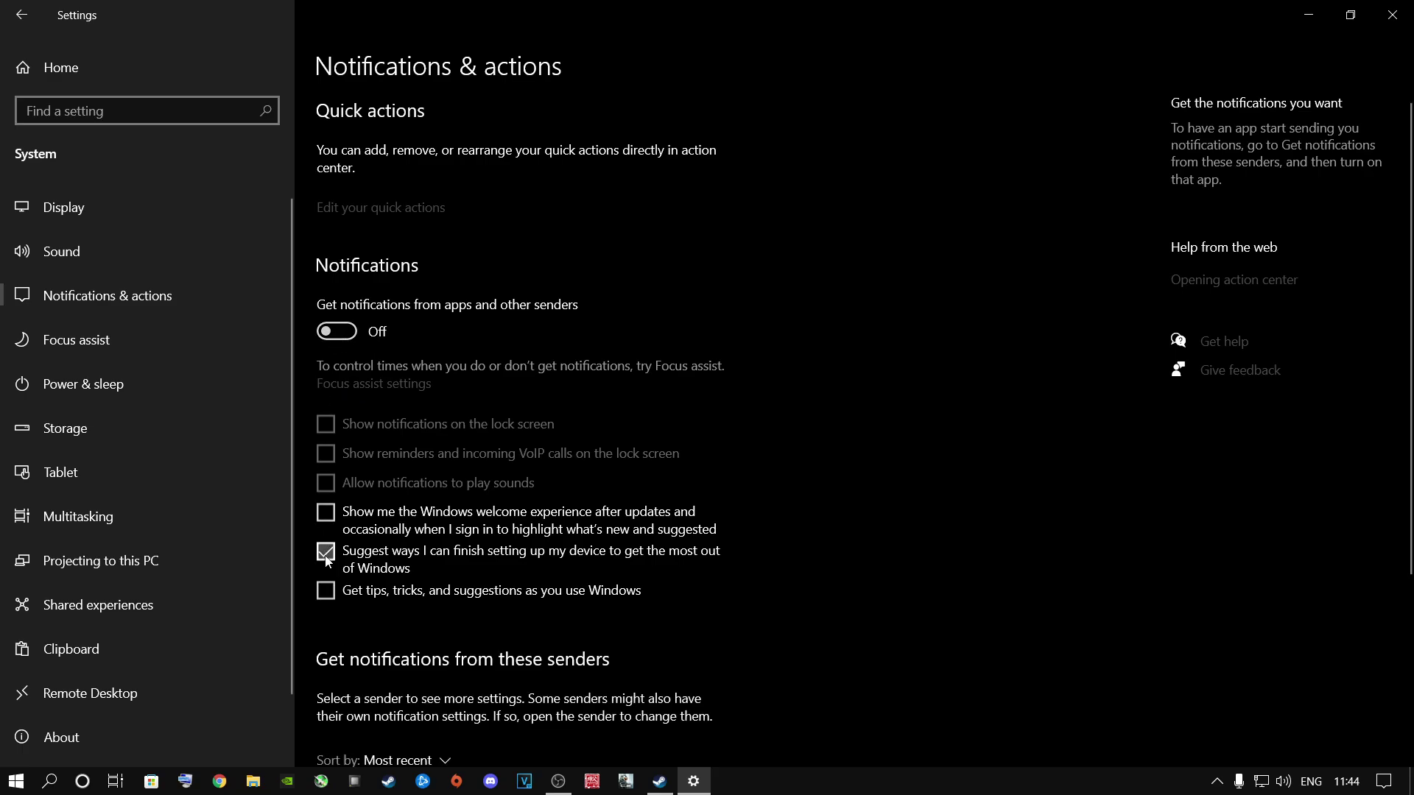
{"action": "left_click", "coordinate": [56, 341]}
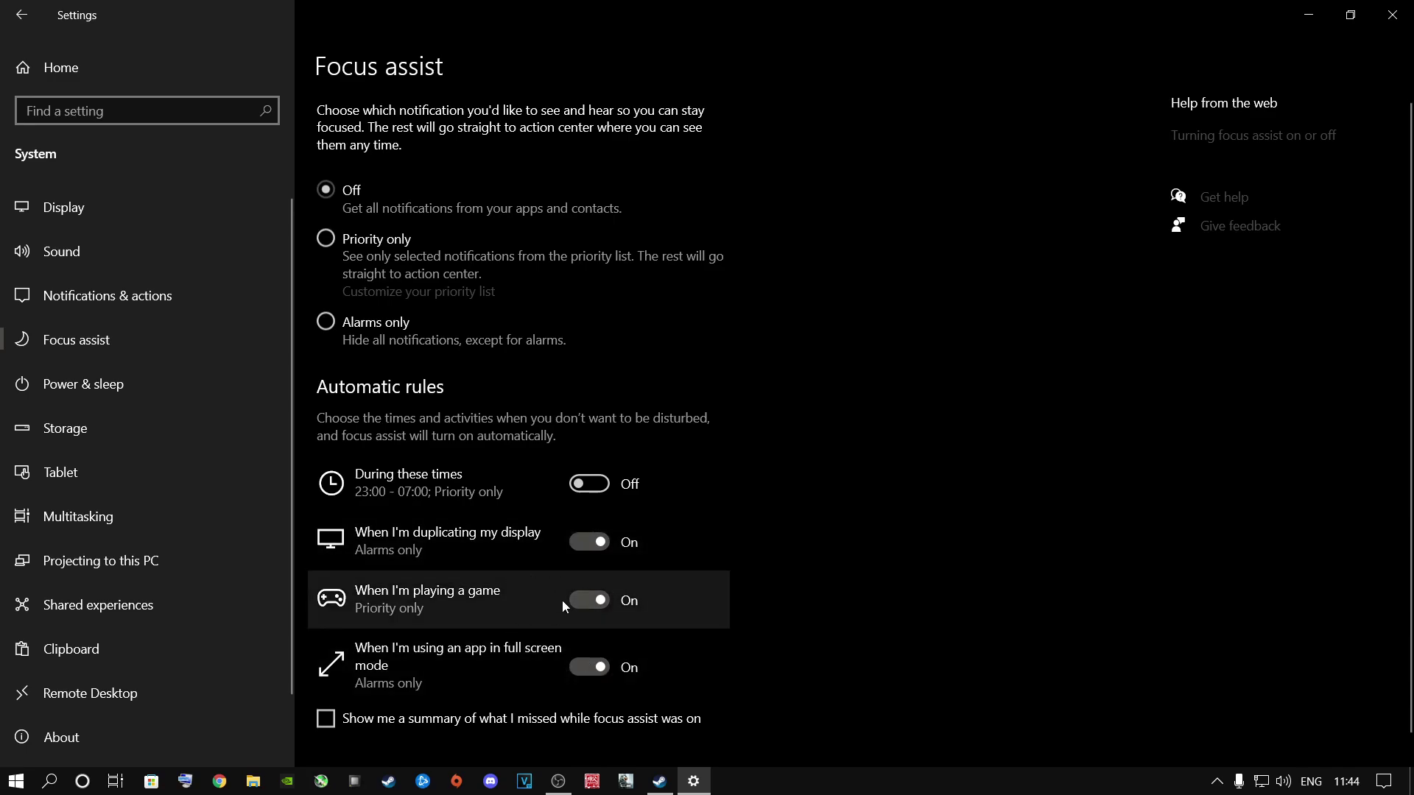
{"action": "left_click", "coordinate": [103, 395]}
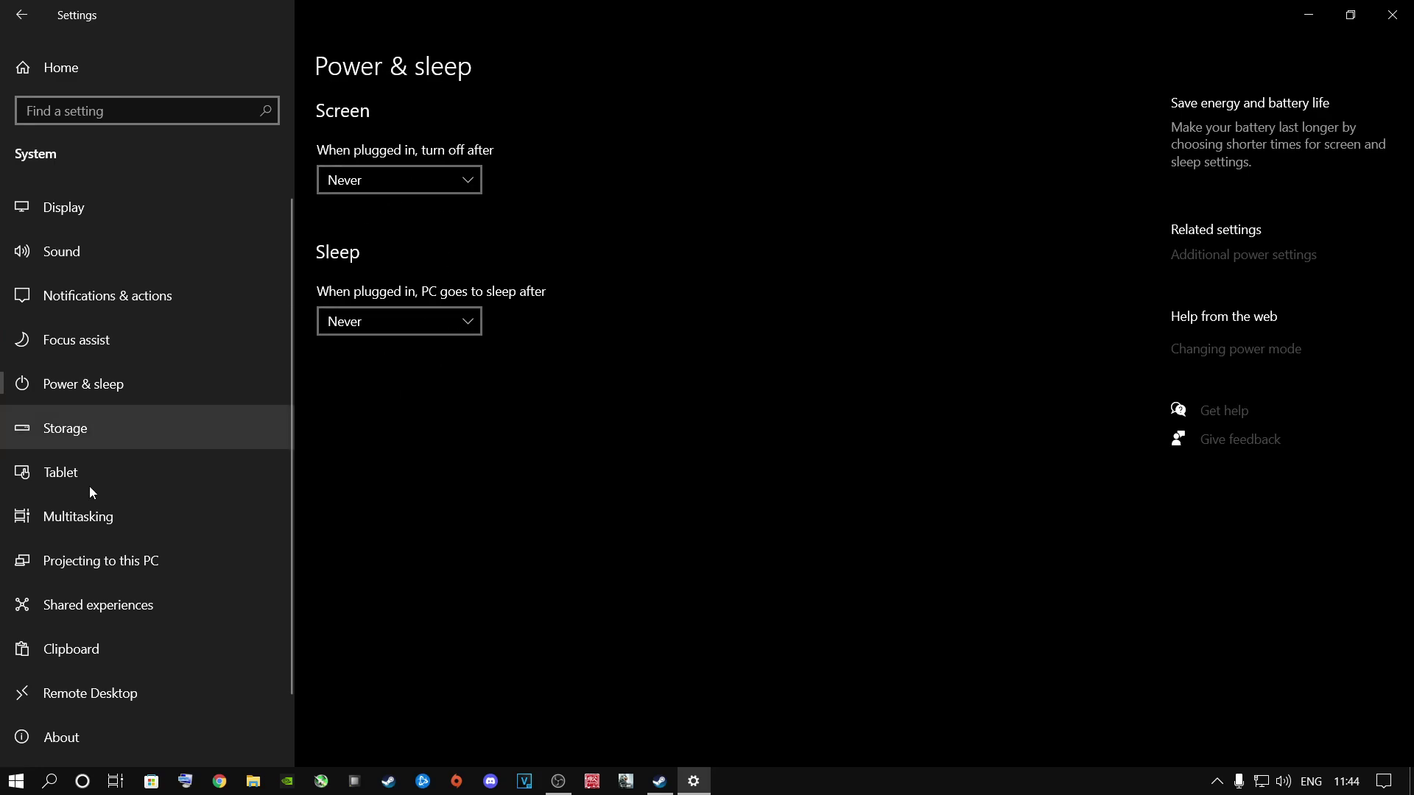
Step: Turn Snap windows off and back on in the Multitasking settings
{"action": "left_click", "coordinate": [89, 522]}
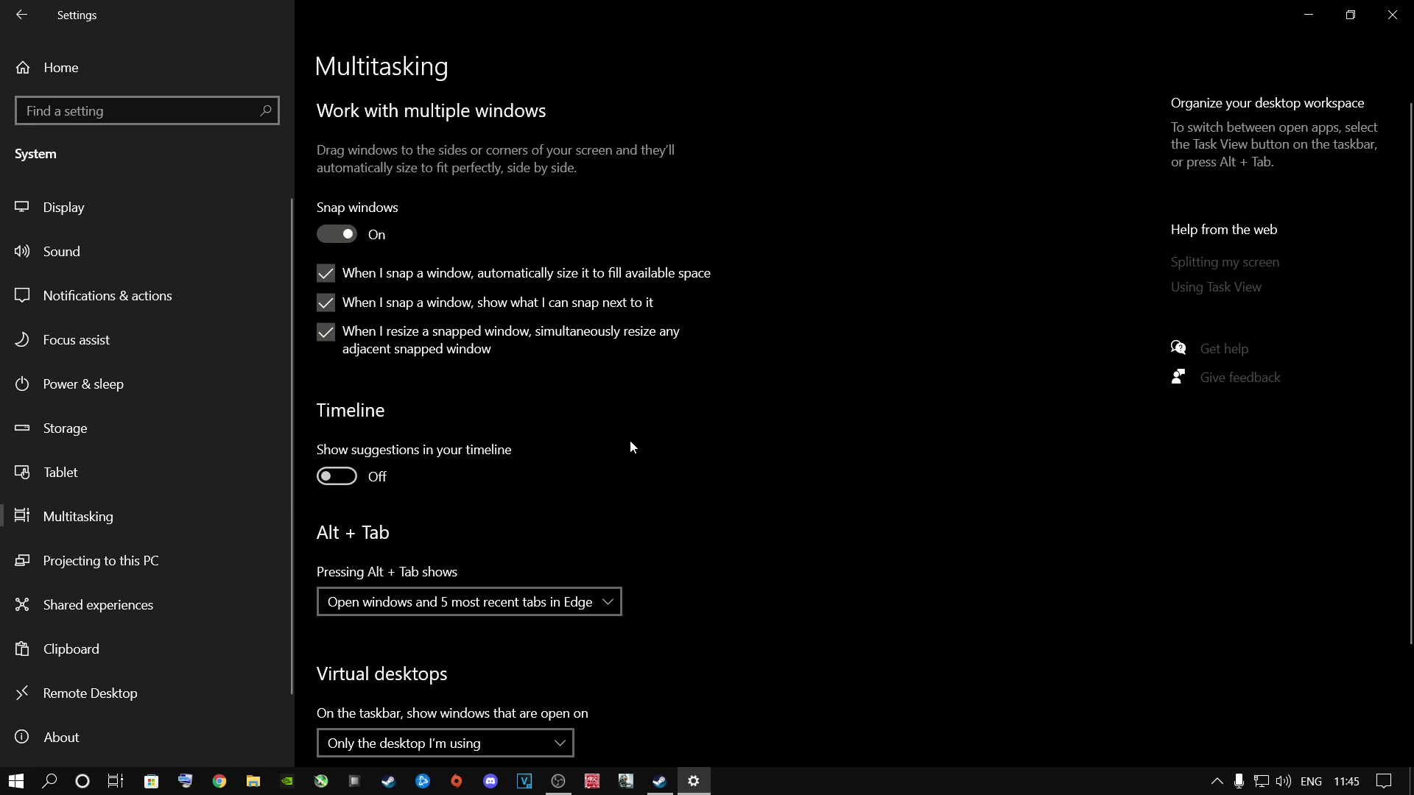
{"action": "left_click", "coordinate": [337, 235]}
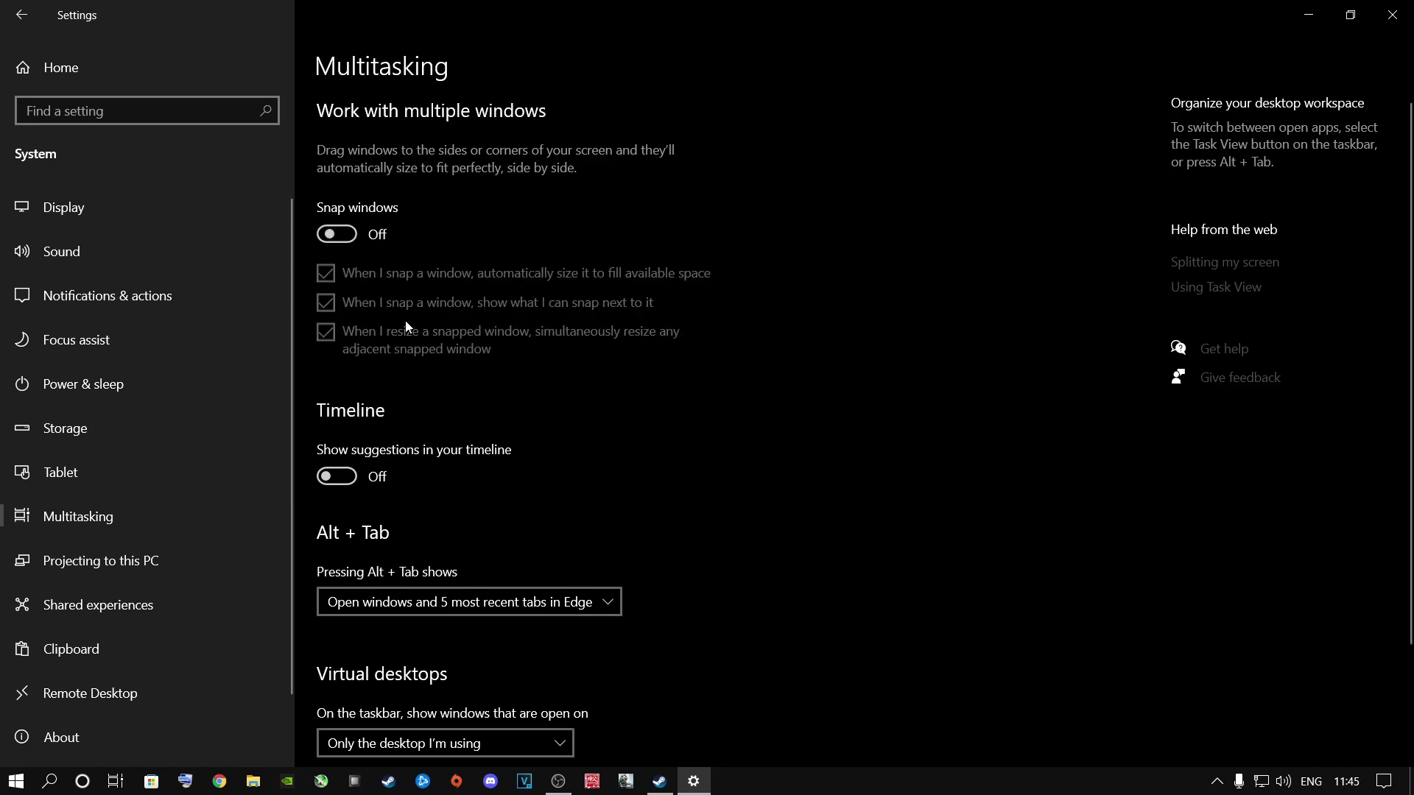
{"action": "left_click", "coordinate": [347, 239]}
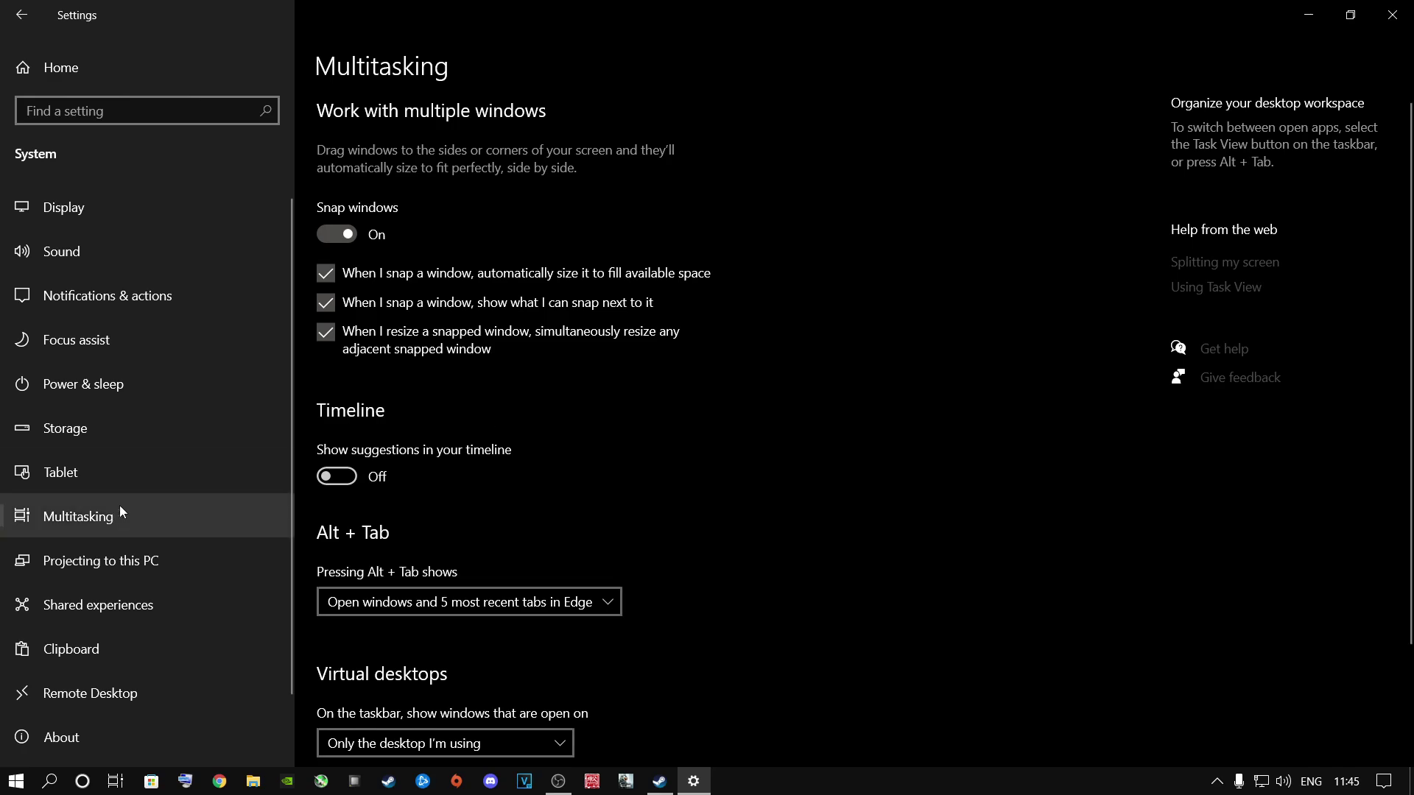
Step: Review the Projecting to this PC settings and the sharing options under Shared experiences
{"action": "left_click", "coordinate": [95, 557]}
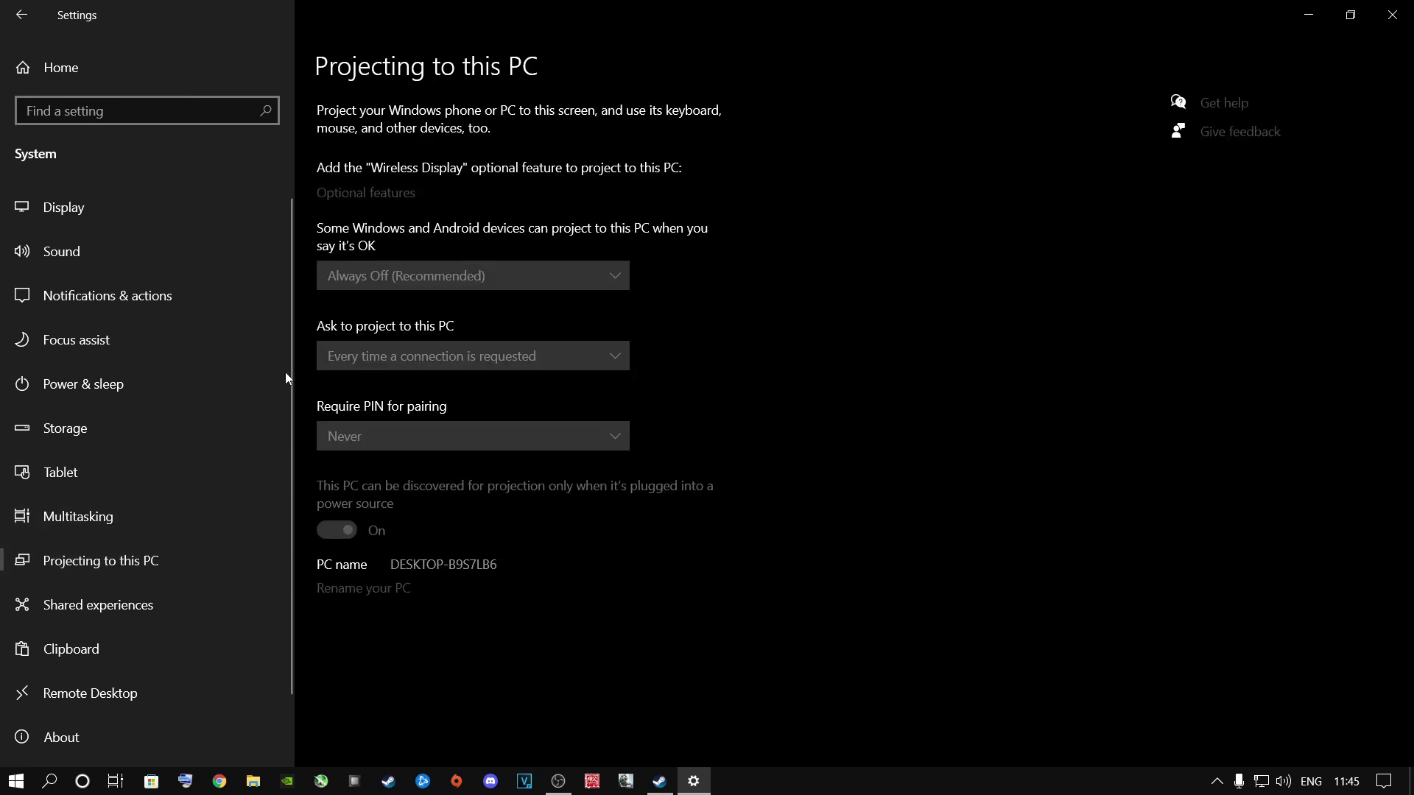
{"action": "left_click", "coordinate": [109, 605]}
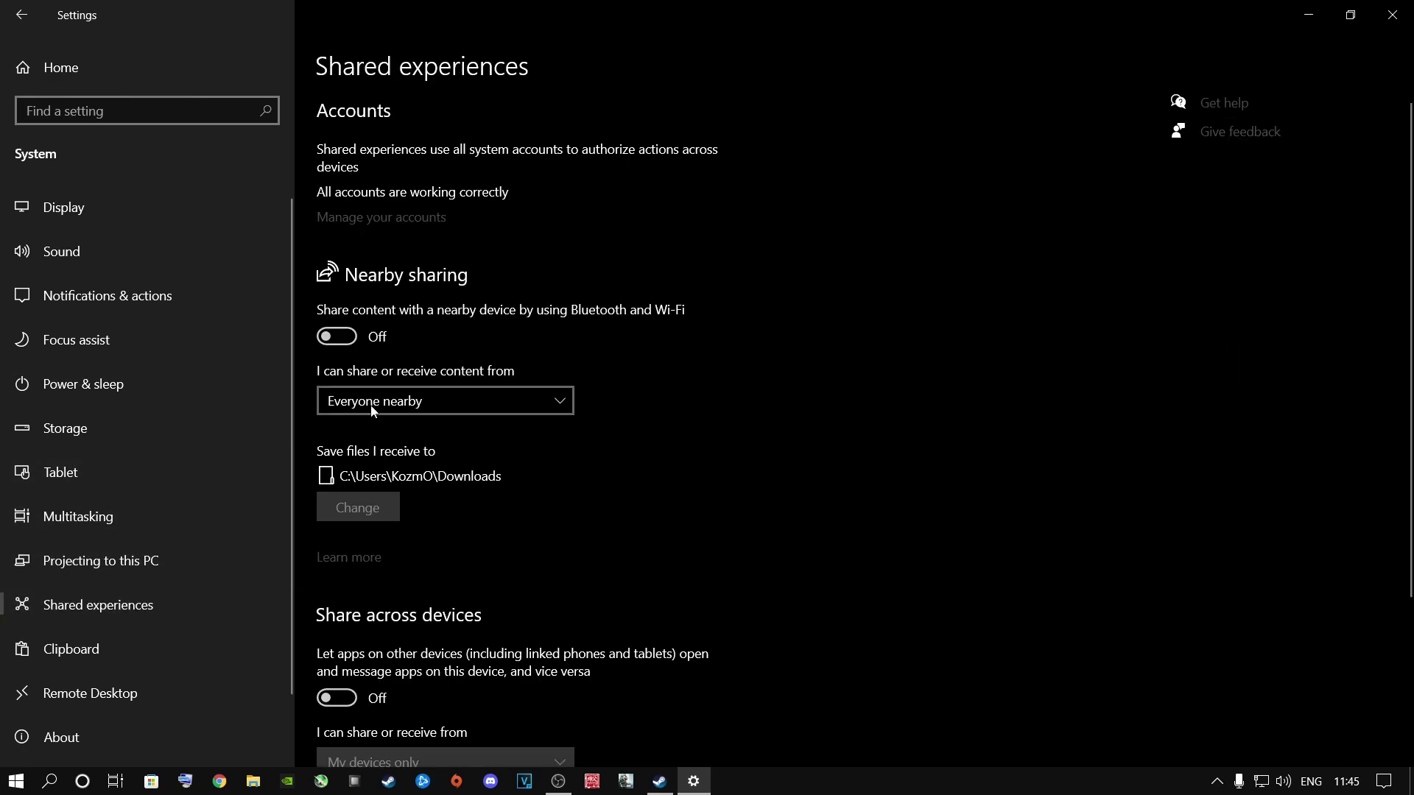
{"action": "scroll", "coordinate": [379, 585], "scroll_direction": "down", "scroll_amount": 3}
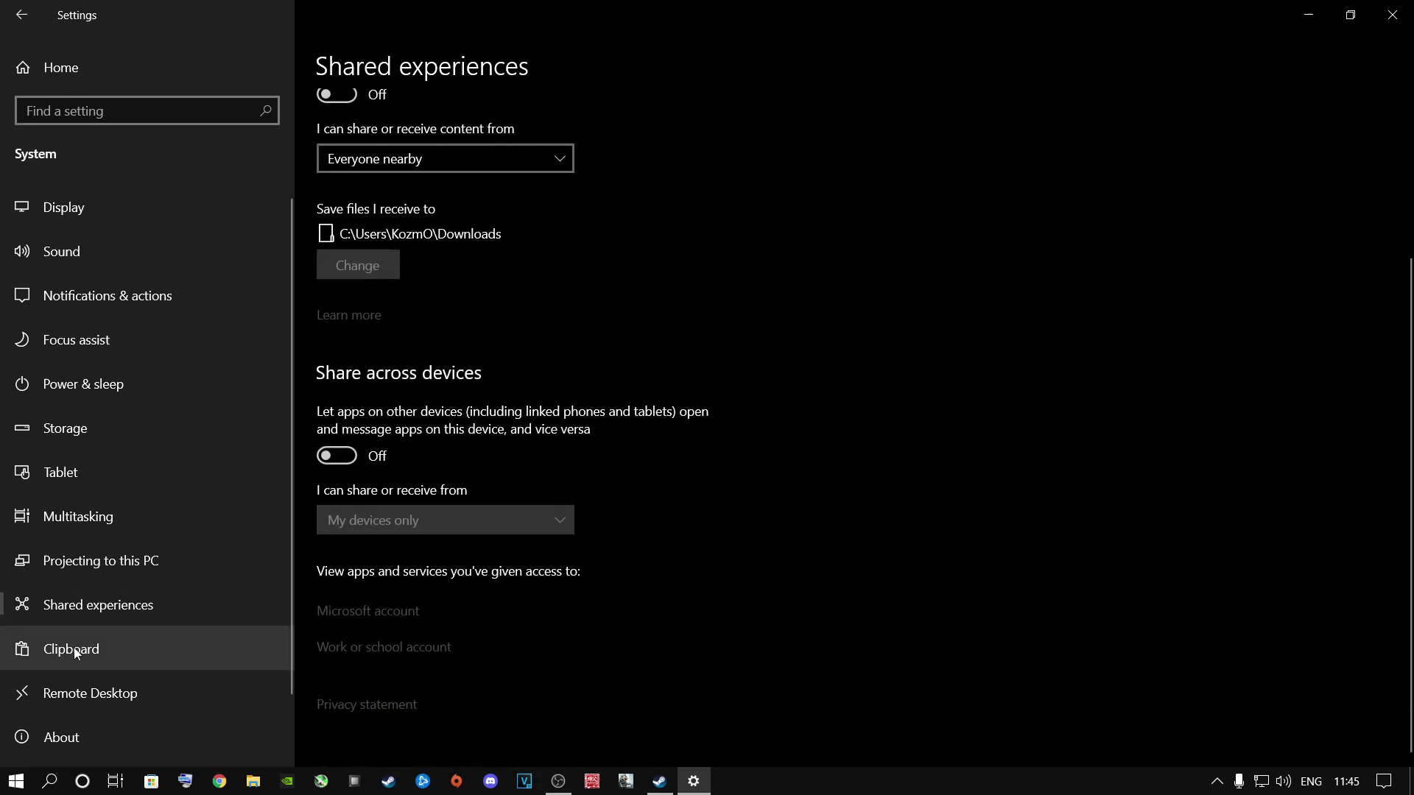
Step: Clear the clipboard data in the Clipboard settings and check the Remote Desktop setting
{"action": "left_click", "coordinate": [65, 656]}
{"action": "left_click", "coordinate": [370, 572]}
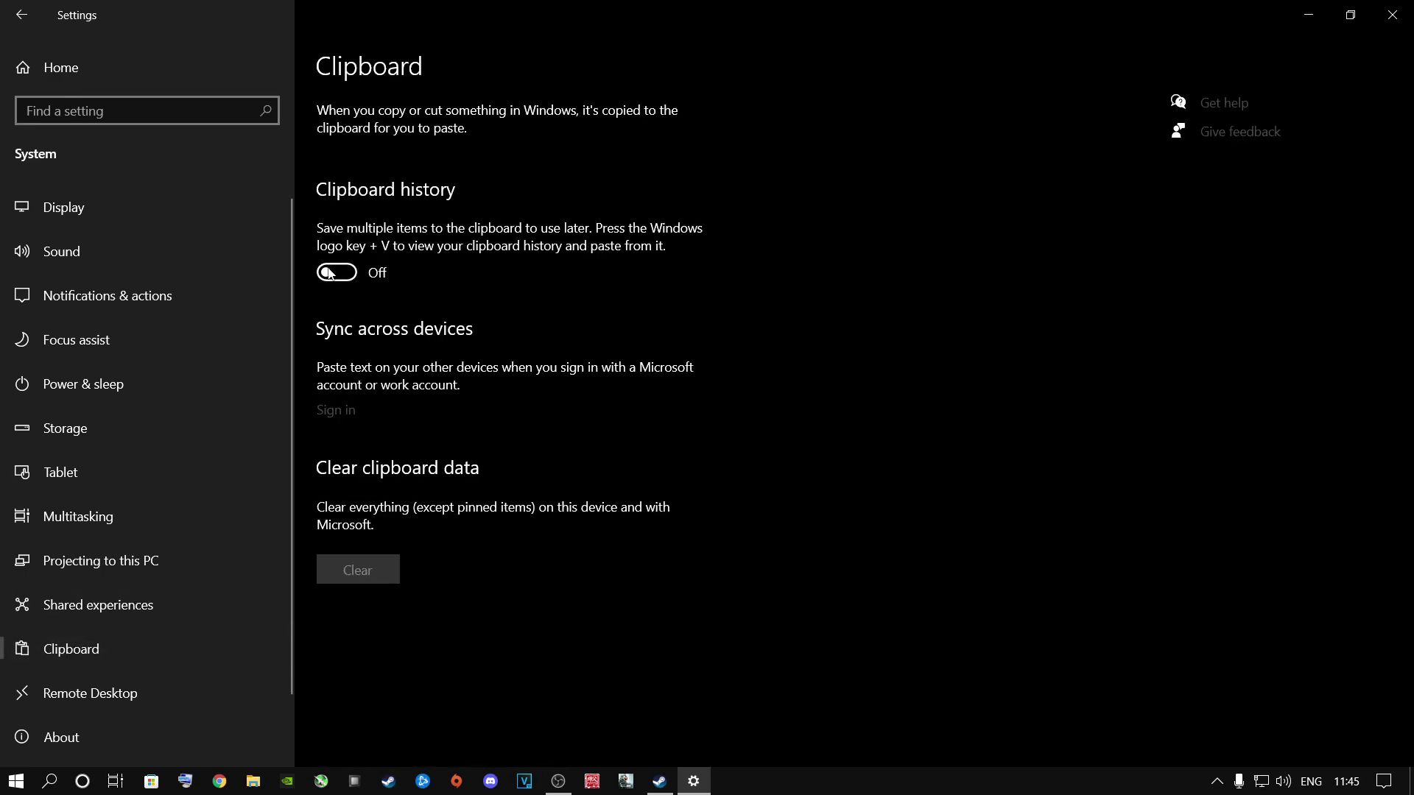
{"action": "left_click", "coordinate": [47, 681]}
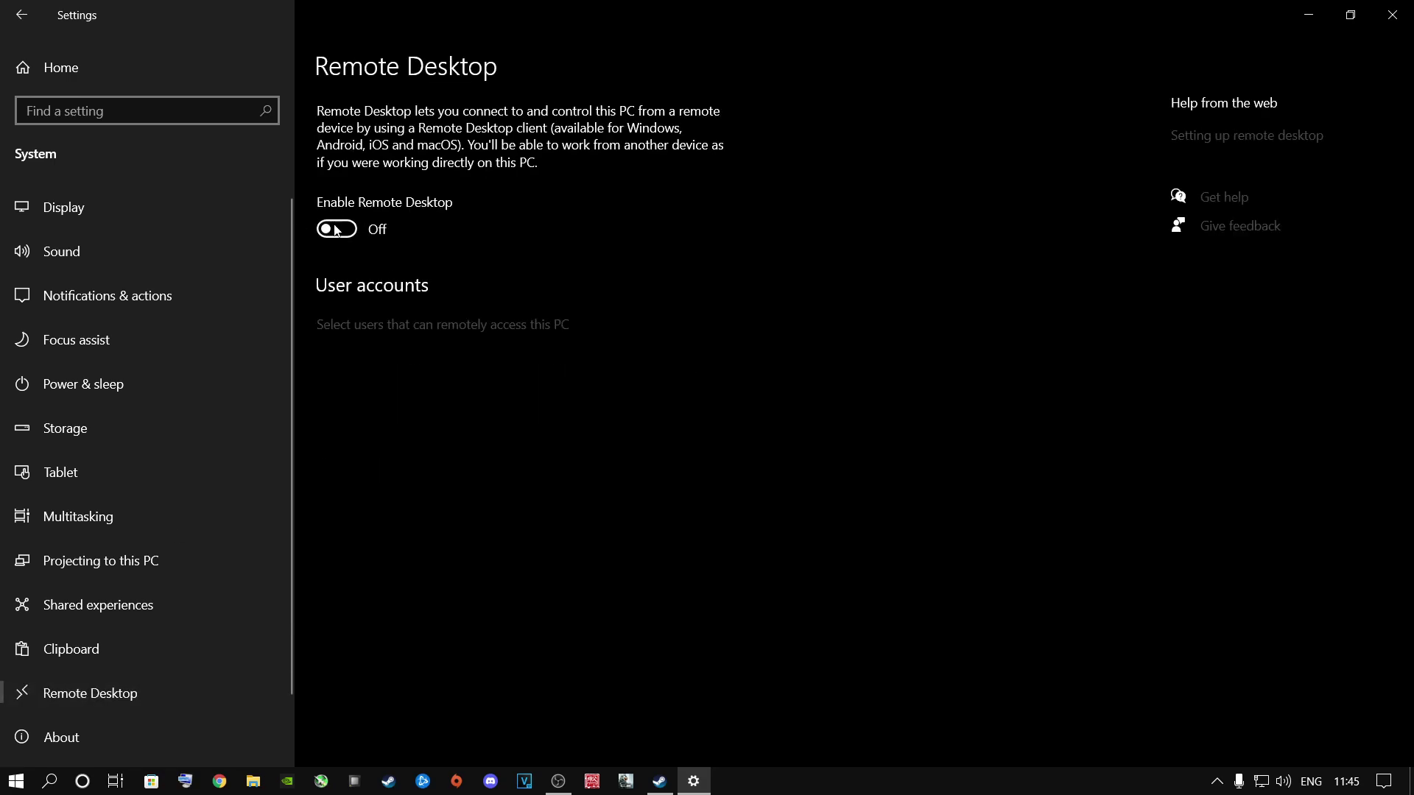
Step: Examine the Xbox Game Bar options and the background recording, audio and video options for Captures in the Gaming settings
{"action": "left_click", "coordinate": [70, 77]}
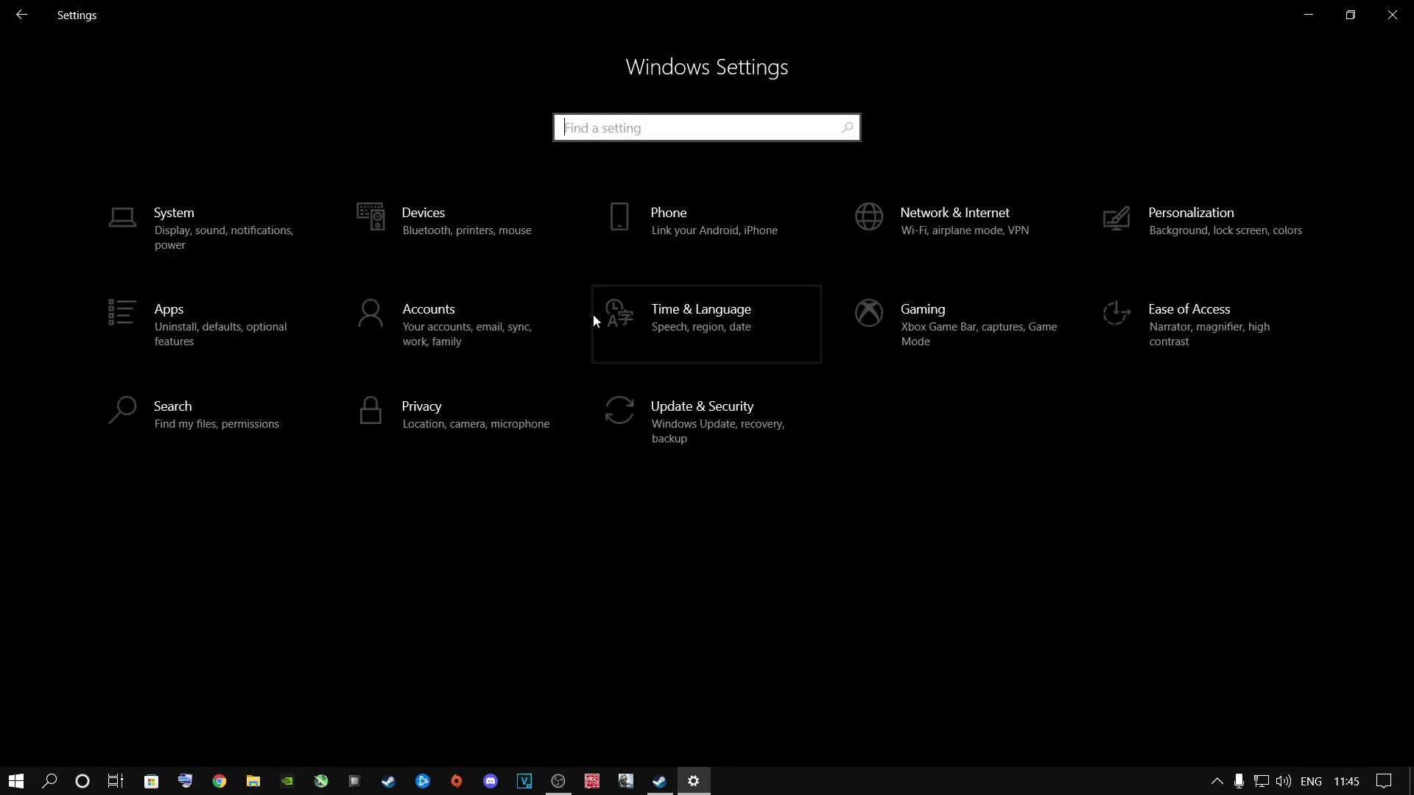
{"action": "left_click", "coordinate": [976, 321]}
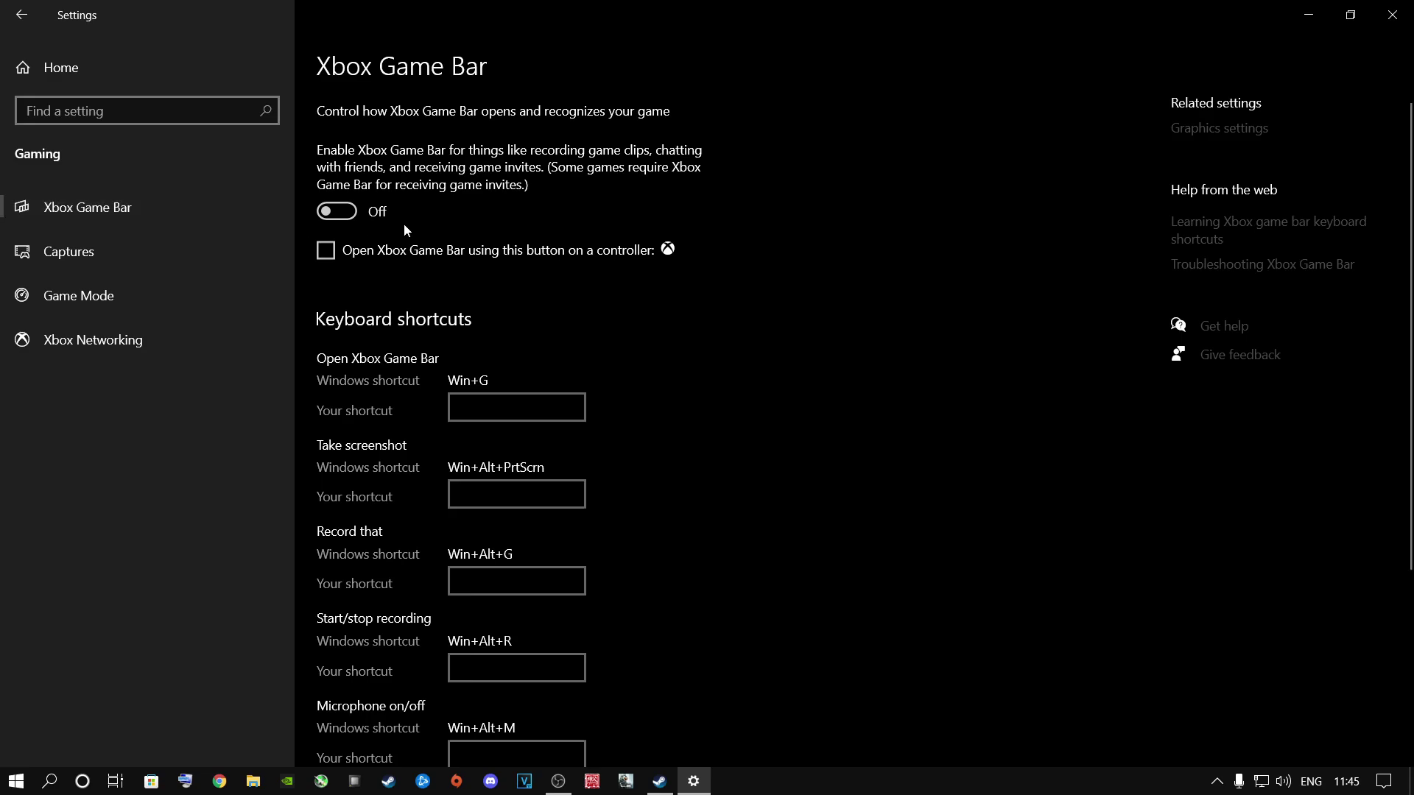
{"action": "scroll", "coordinate": [419, 325], "scroll_direction": "down", "scroll_amount": 4}
{"action": "scroll", "coordinate": [420, 324], "scroll_direction": "up", "scroll_amount": 4}
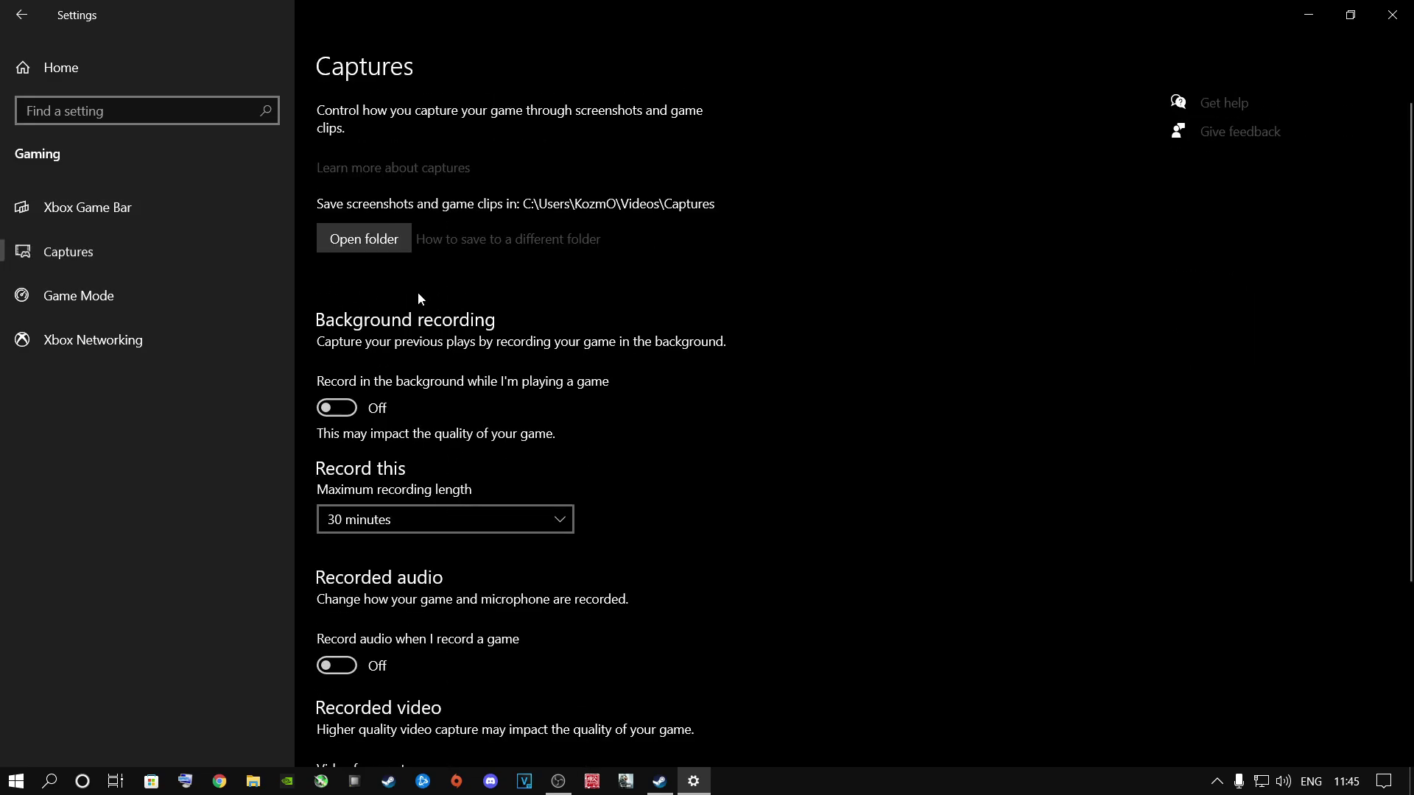
{"action": "scroll", "coordinate": [383, 420], "scroll_direction": "down", "scroll_amount": 1}
{"action": "scroll", "coordinate": [433, 271], "scroll_direction": "down", "scroll_amount": 3}
{"action": "scroll", "coordinate": [442, 324], "scroll_direction": "up", "scroll_amount": 4}
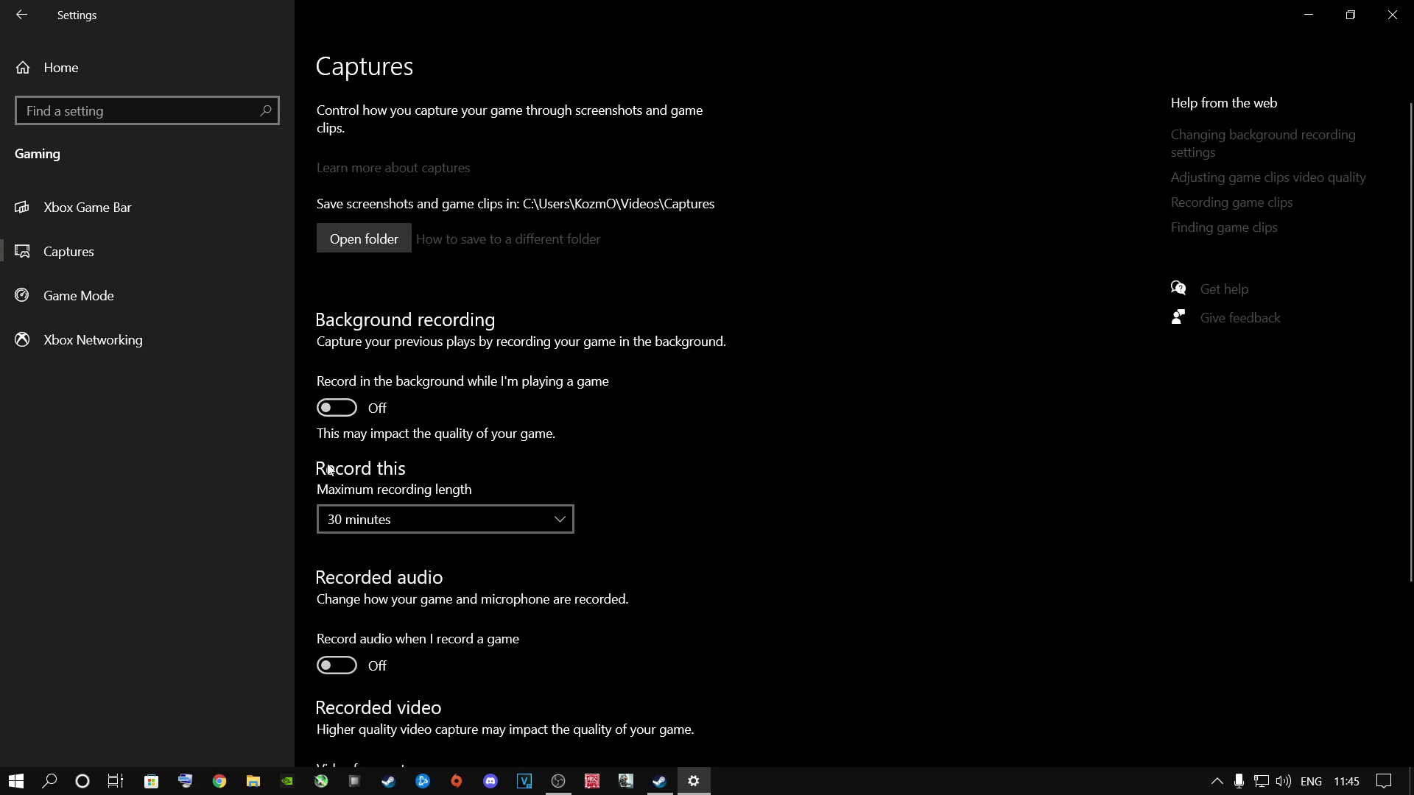
{"action": "scroll", "coordinate": [403, 523], "scroll_direction": "down", "scroll_amount": 3}
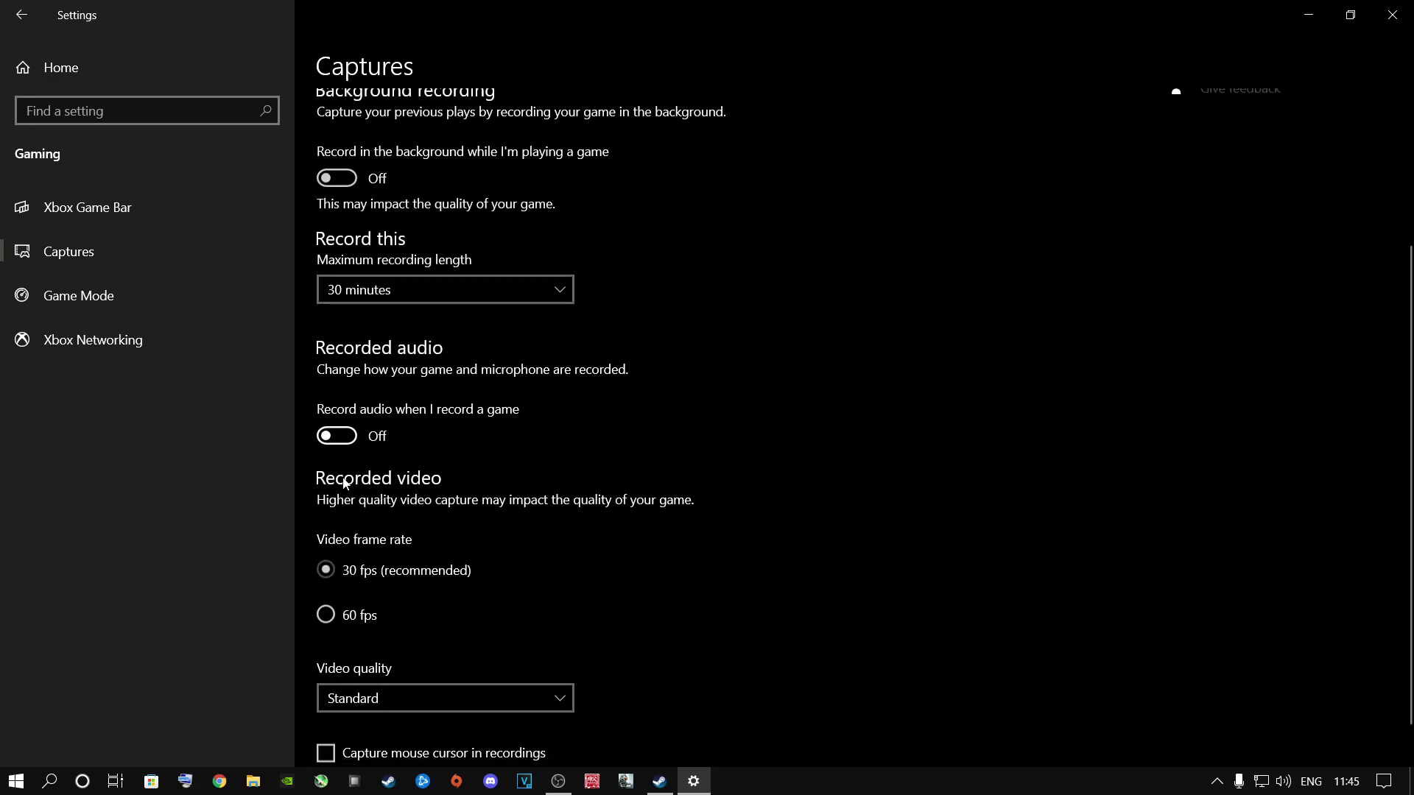
{"action": "scroll", "coordinate": [351, 576], "scroll_direction": "down", "scroll_amount": 1}
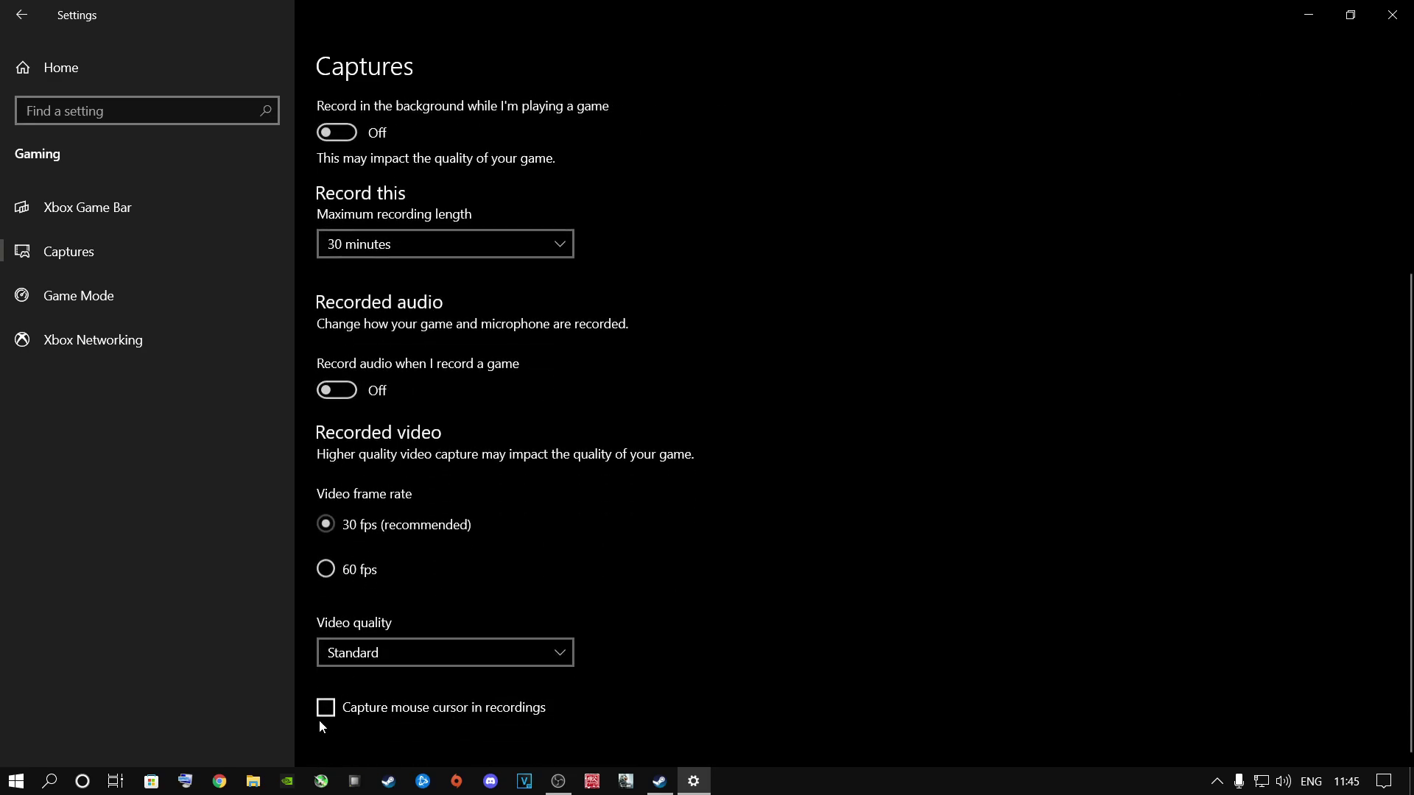
Step: Toggle Game Mode on and off in the Gaming settings
{"action": "left_click", "coordinate": [94, 302]}
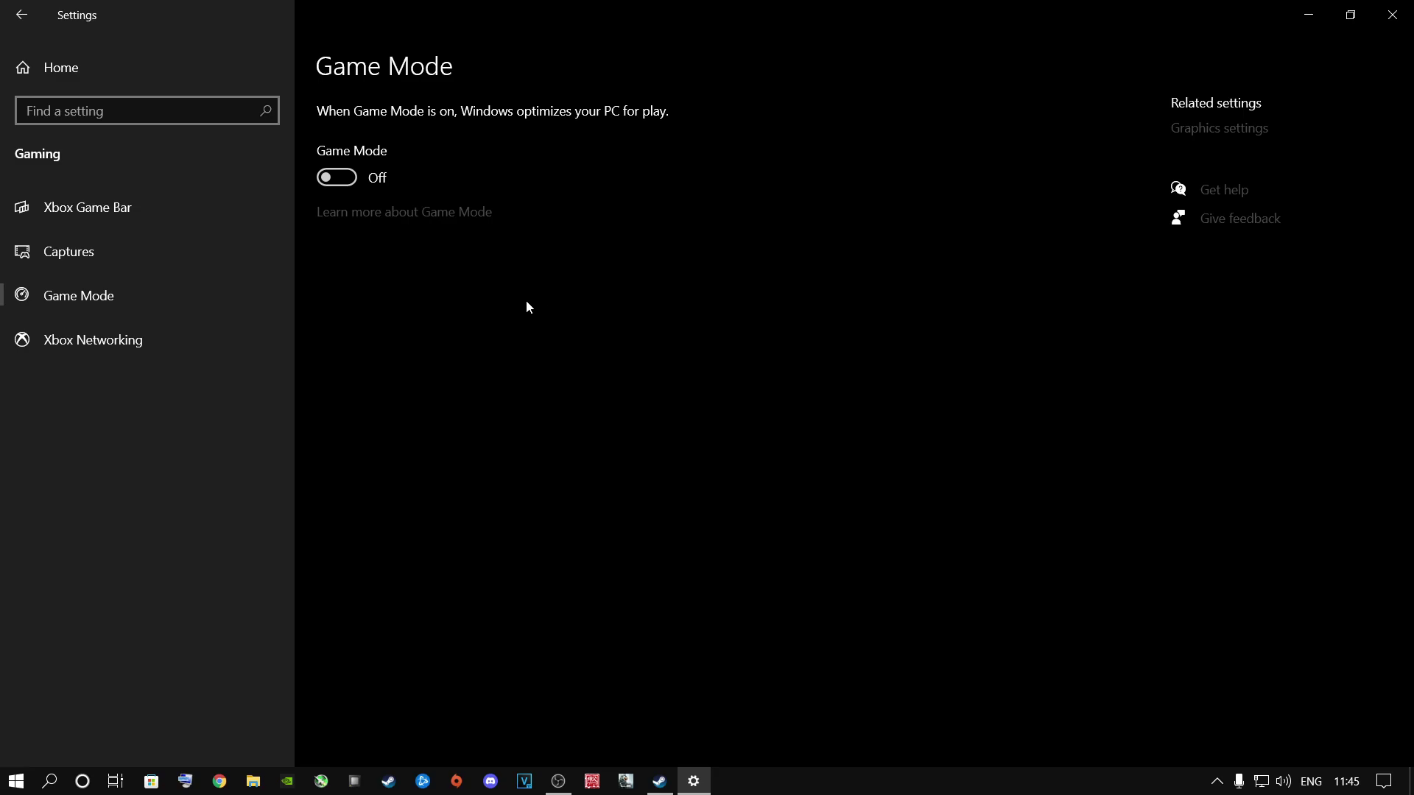
{"action": "left_click", "coordinate": [347, 178]}
{"action": "left_click", "coordinate": [333, 180]}
{"action": "left_click", "coordinate": [328, 181]}
{"action": "left_click", "coordinate": [327, 178]}
Step: In the Personalization color settings, switch the color mode to Light and back to Dark
{"action": "left_click", "coordinate": [62, 68]}
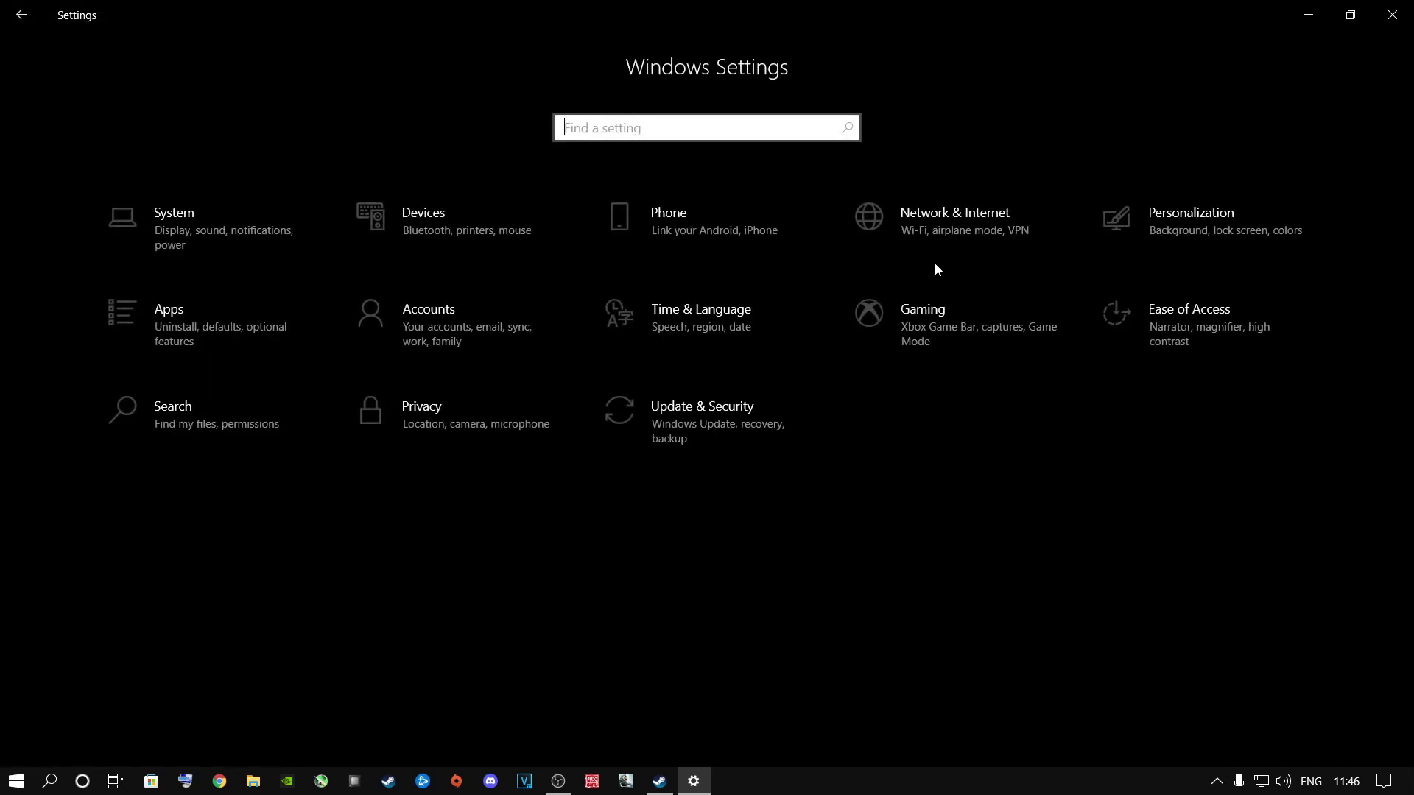
{"action": "left_click", "coordinate": [1145, 228]}
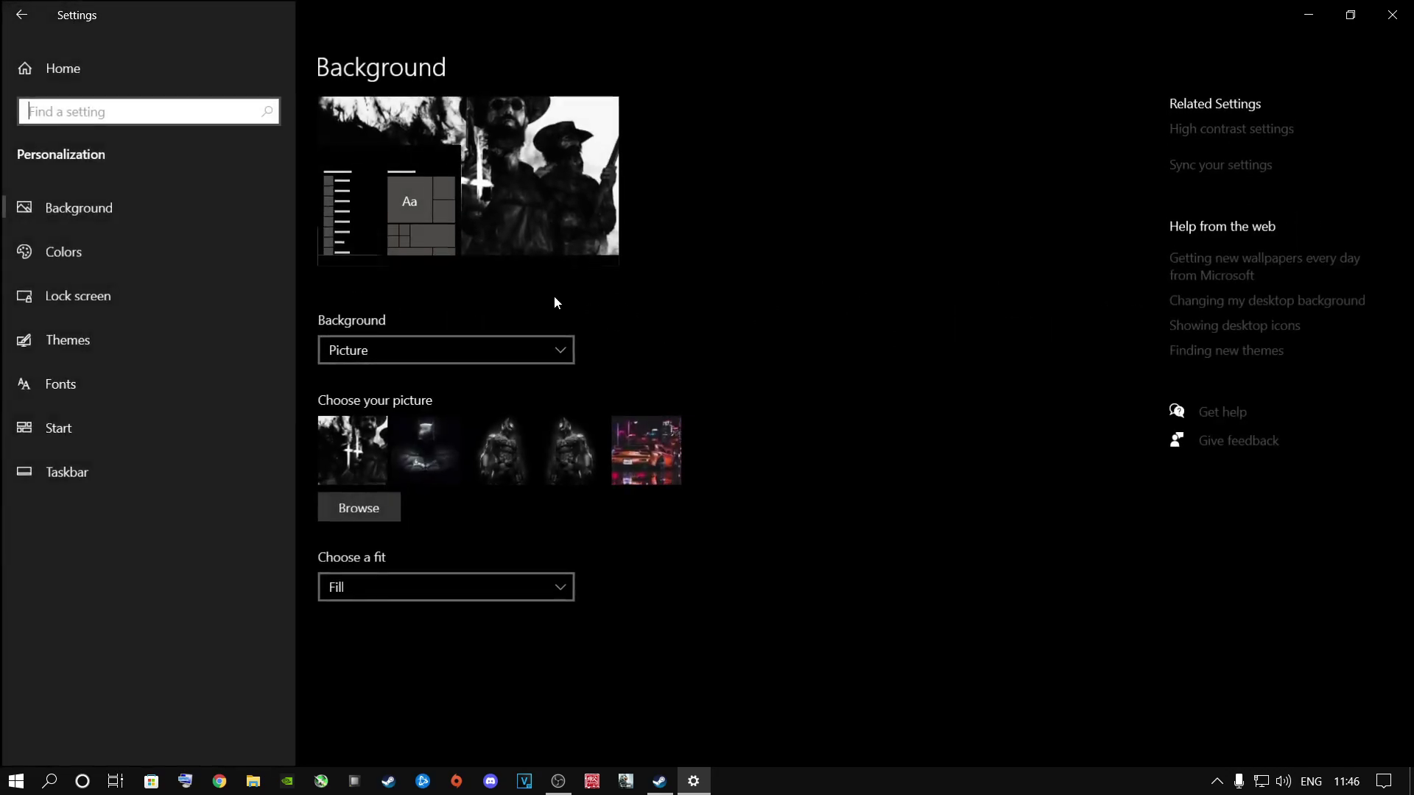
{"action": "left_click", "coordinate": [100, 250]}
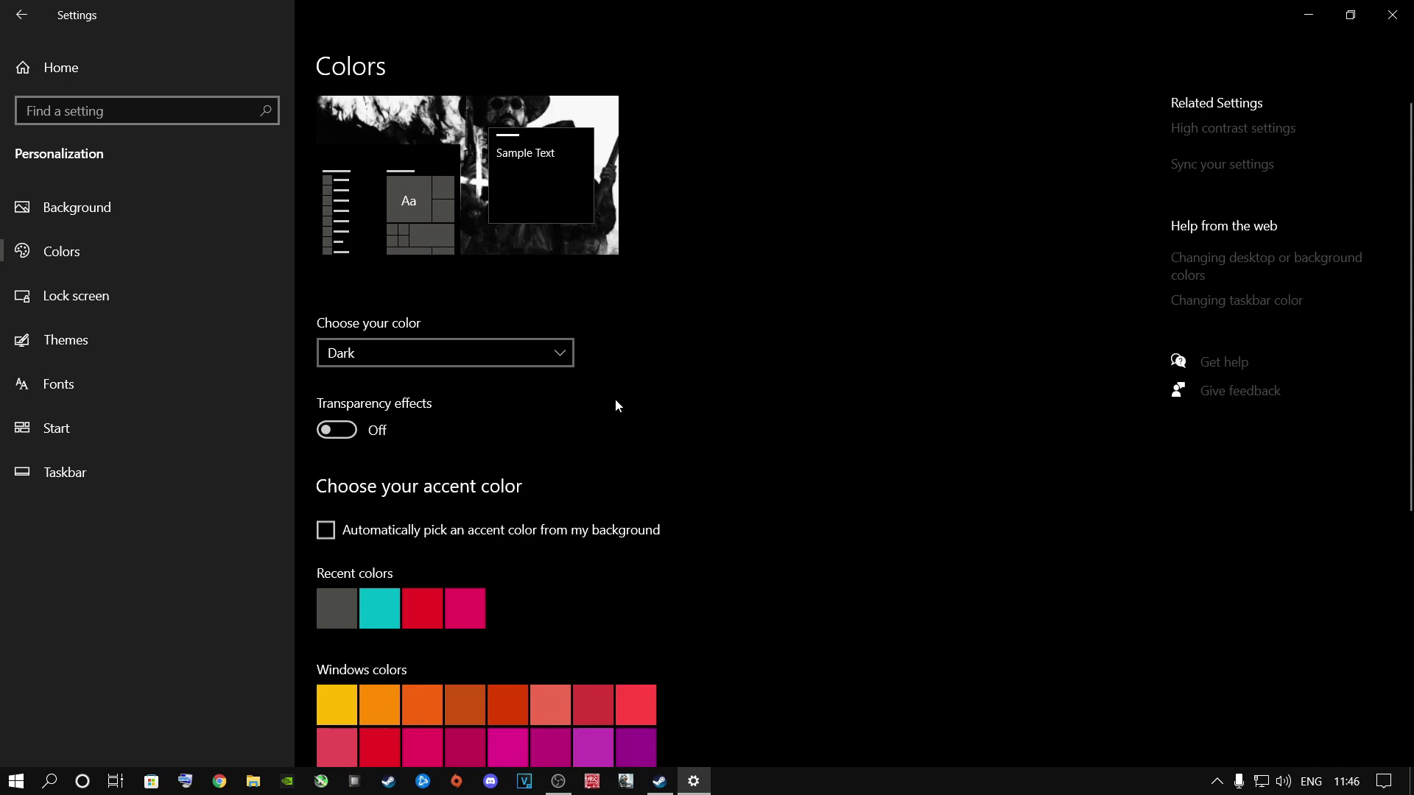
{"action": "left_click", "coordinate": [533, 361]}
{"action": "left_click", "coordinate": [414, 328]}
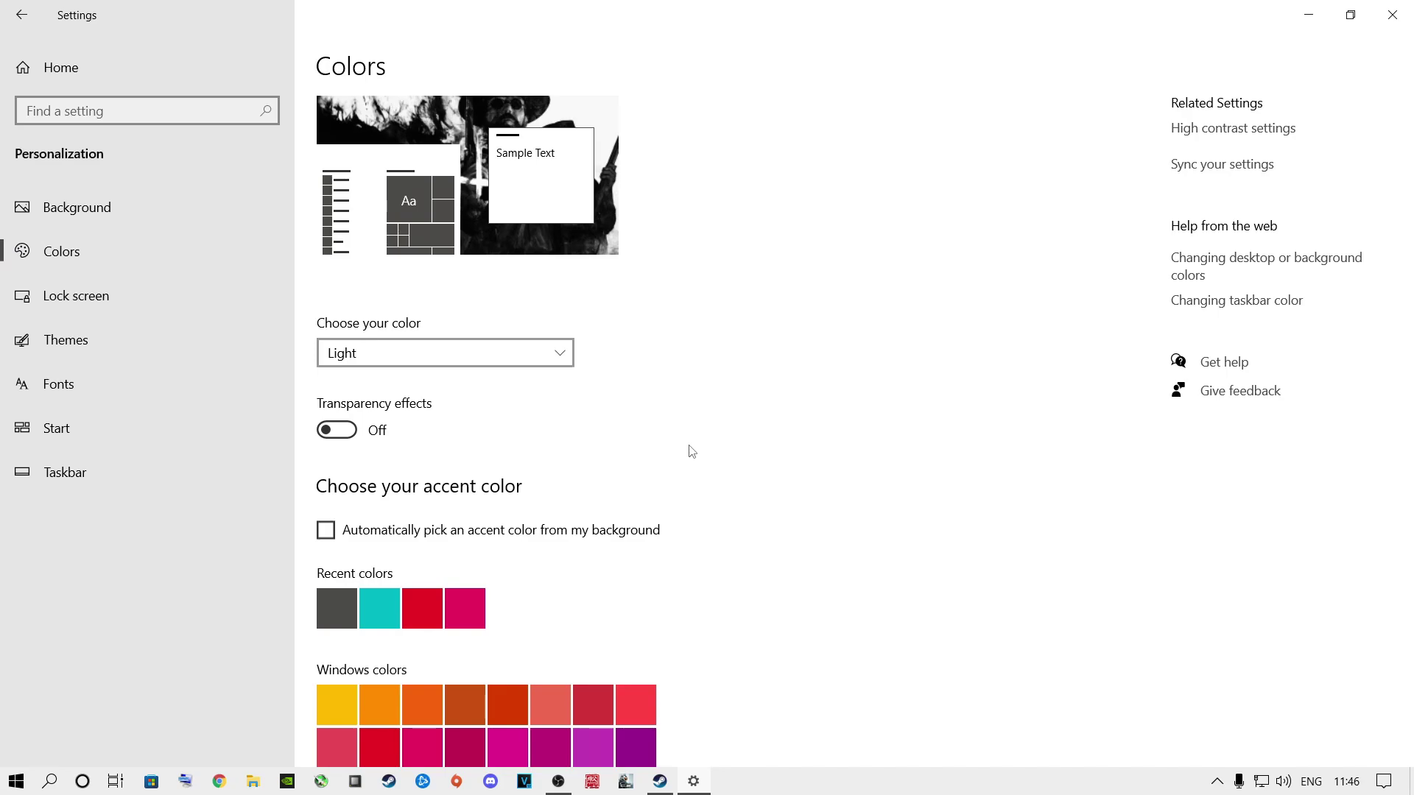
{"action": "left_click", "coordinate": [485, 355]}
{"action": "left_click", "coordinate": [379, 387]}
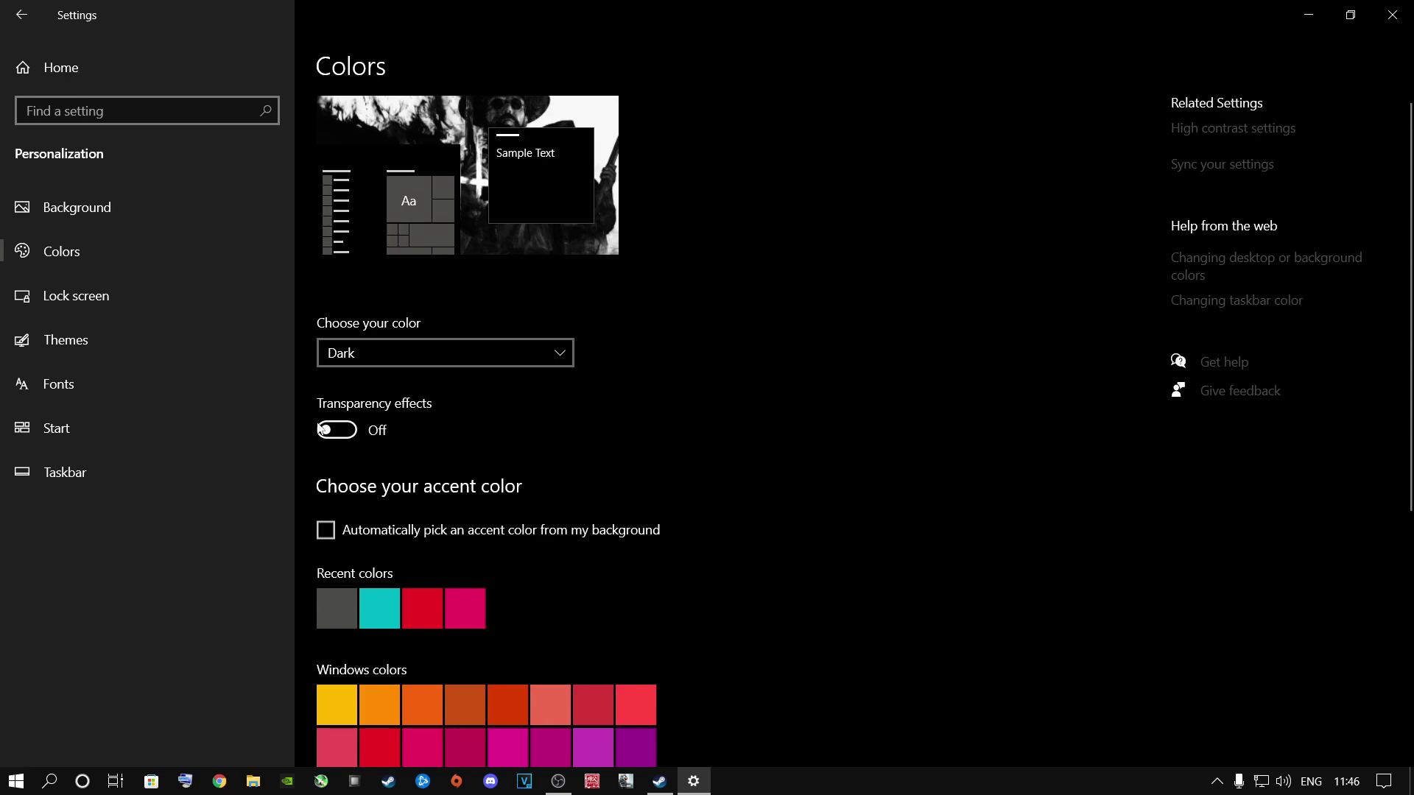
Step: Switch transparency effects on and back off in the Colors settings, and look over the accent color options
{"action": "left_click", "coordinate": [342, 433]}
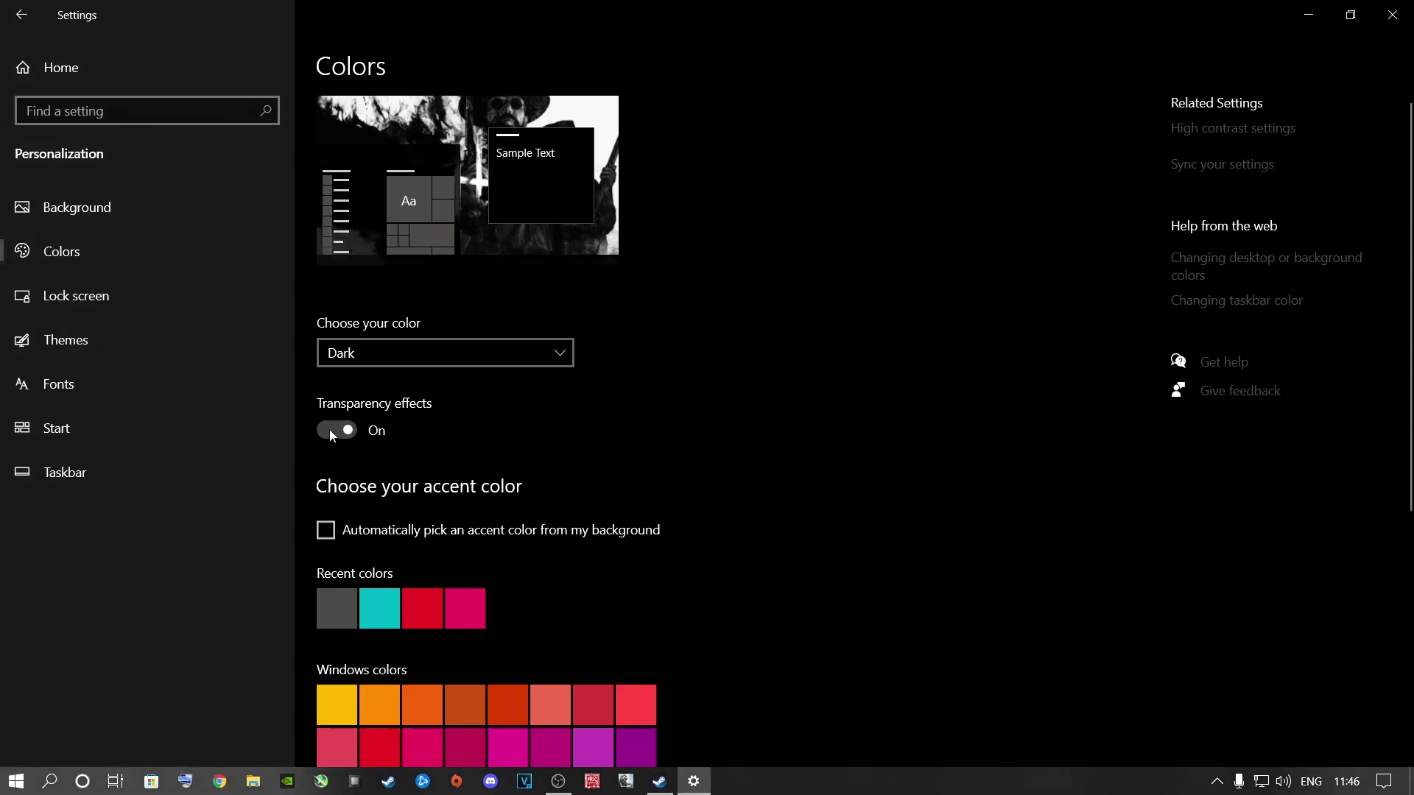
{"action": "left_click", "coordinate": [330, 430]}
{"action": "scroll", "coordinate": [558, 458], "scroll_direction": "down", "scroll_amount": 5}
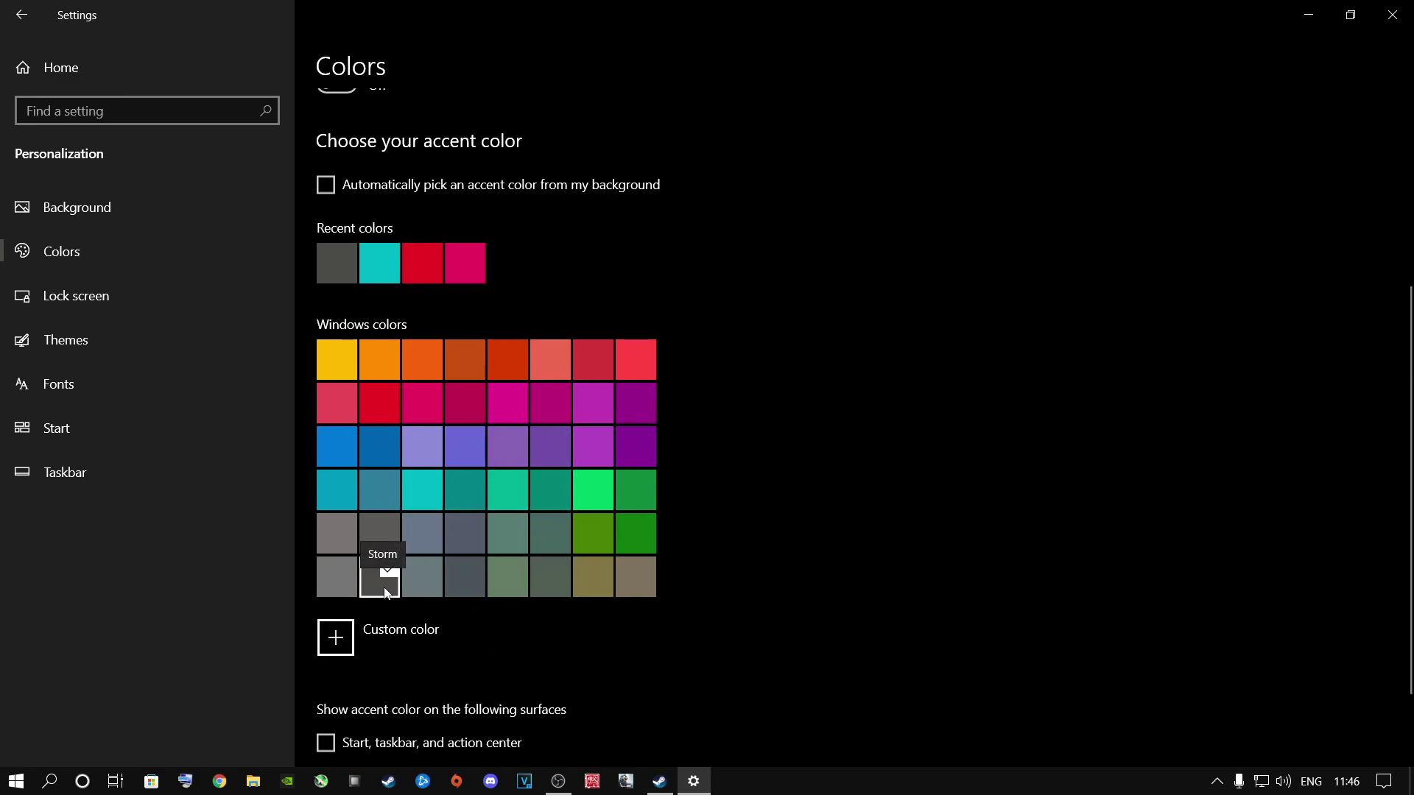
{"action": "scroll", "coordinate": [846, 542], "scroll_direction": "up", "scroll_amount": 5}
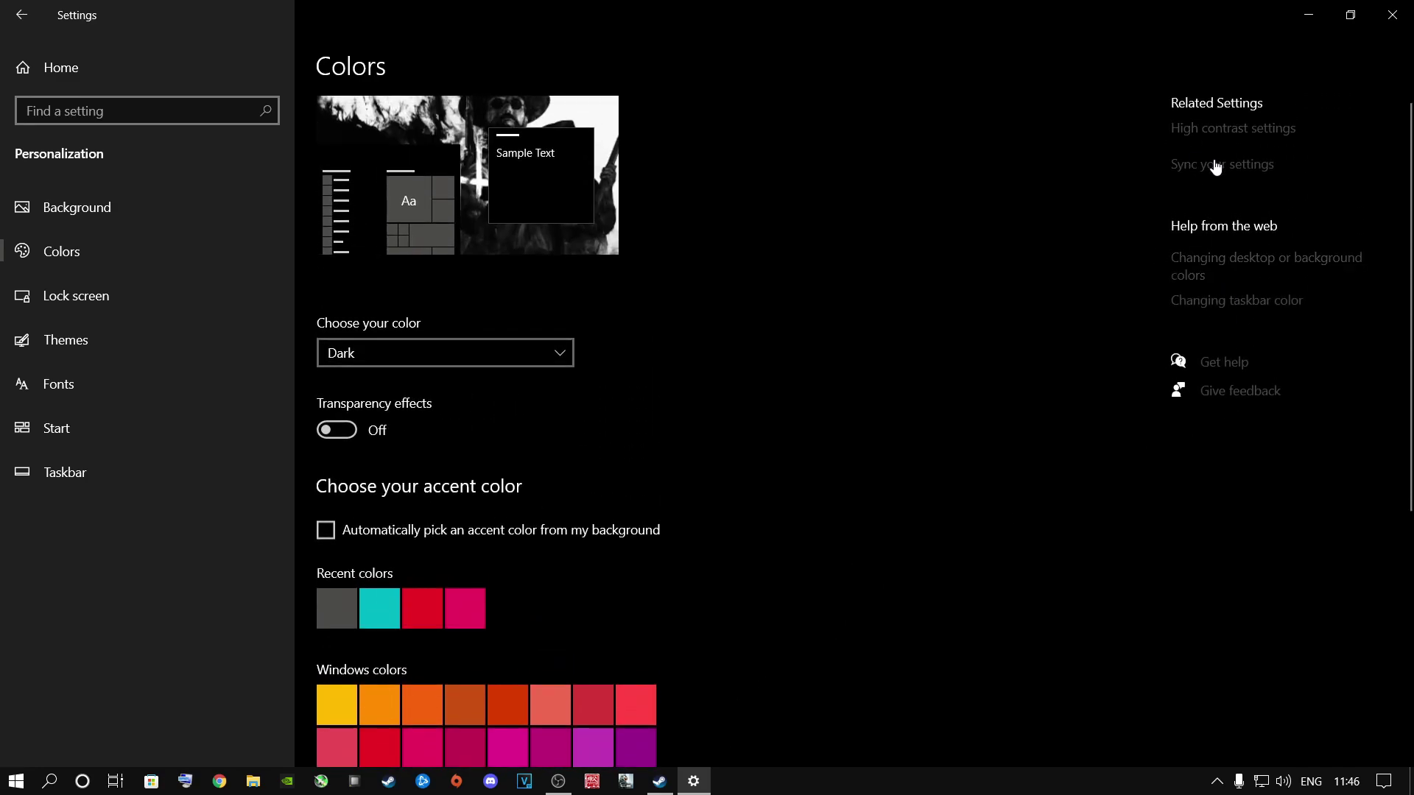
{"action": "scroll", "coordinate": [594, 642], "scroll_direction": "down", "scroll_amount": 6}
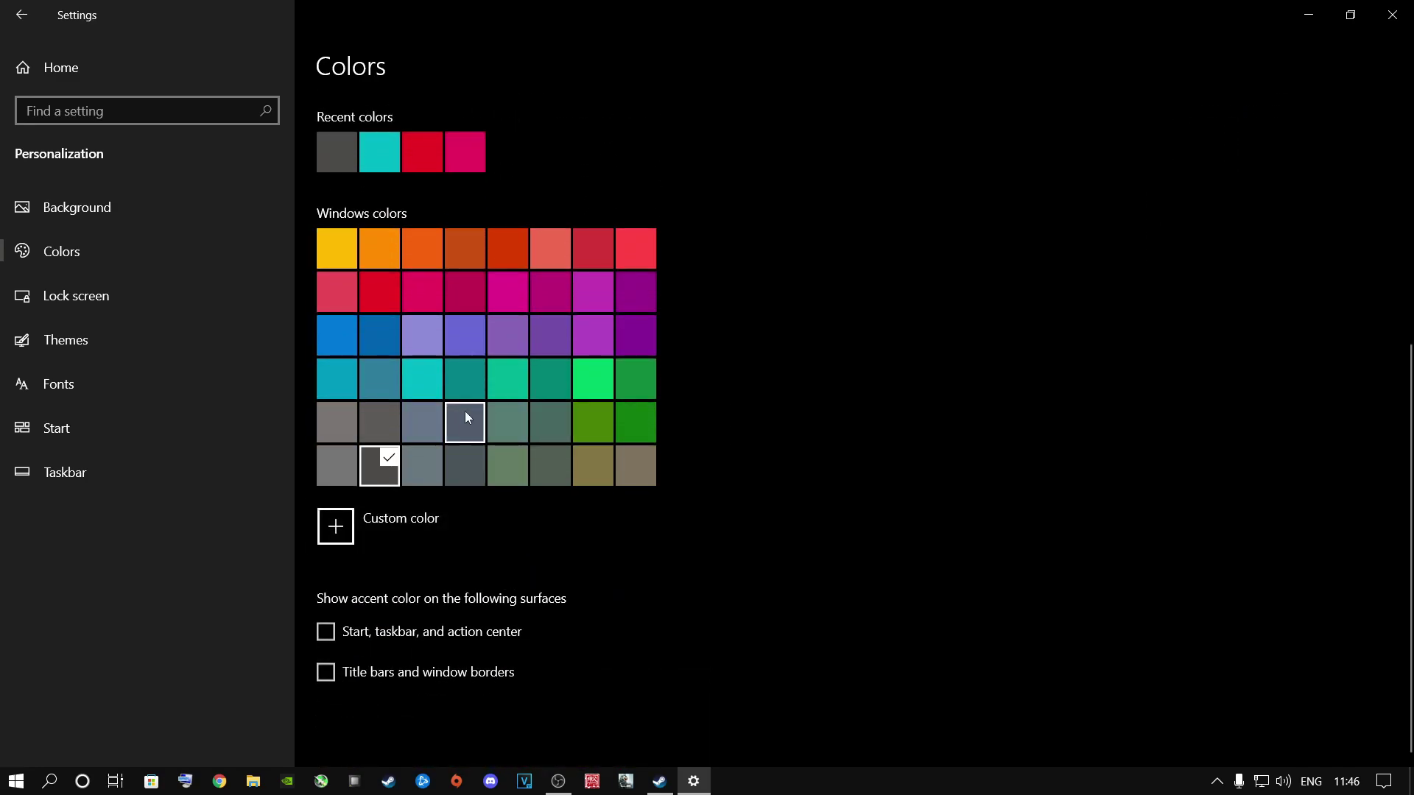
Step: Close Settings and bring up the list of startup programs in Task Manager
{"action": "left_click", "coordinate": [58, 71]}
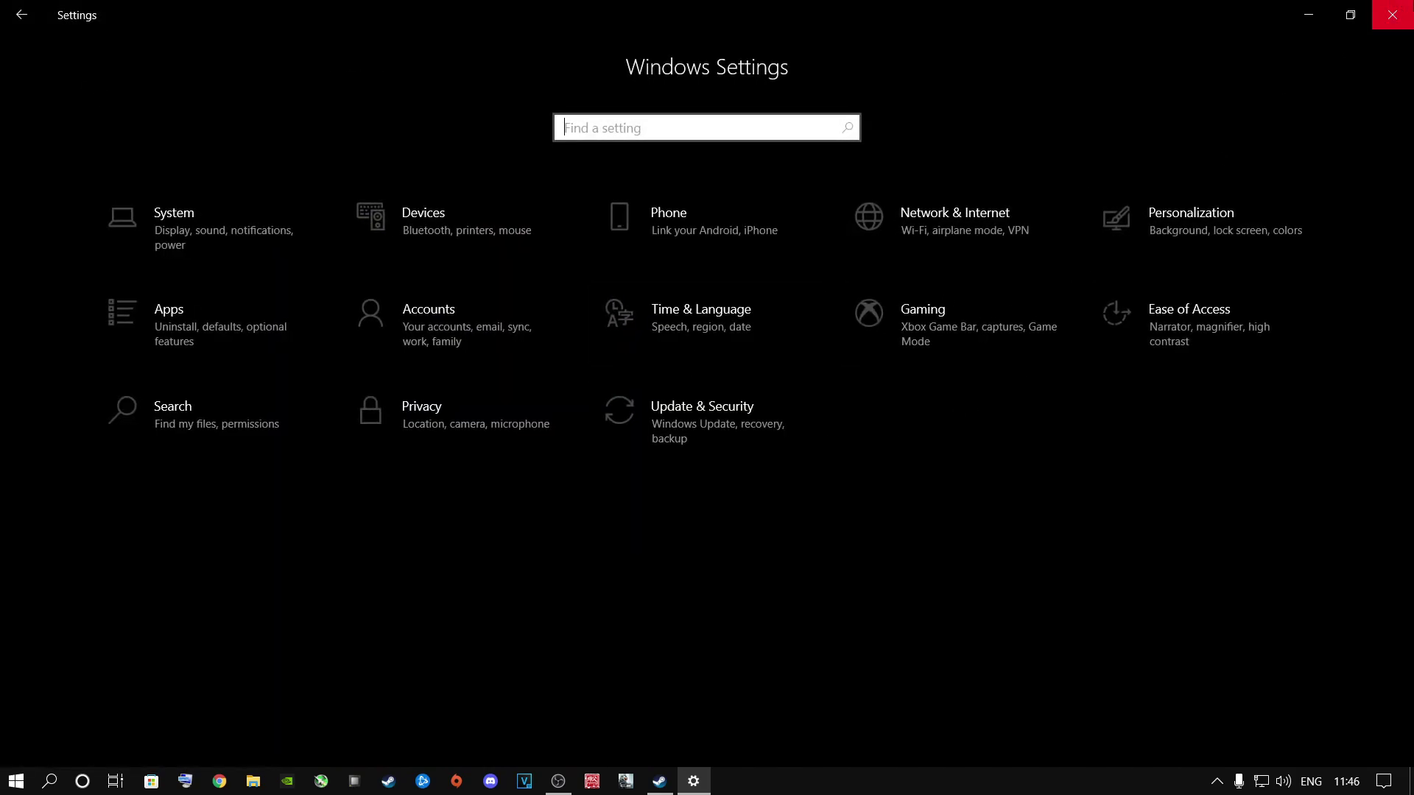
{"action": "left_click", "coordinate": [1391, 15]}
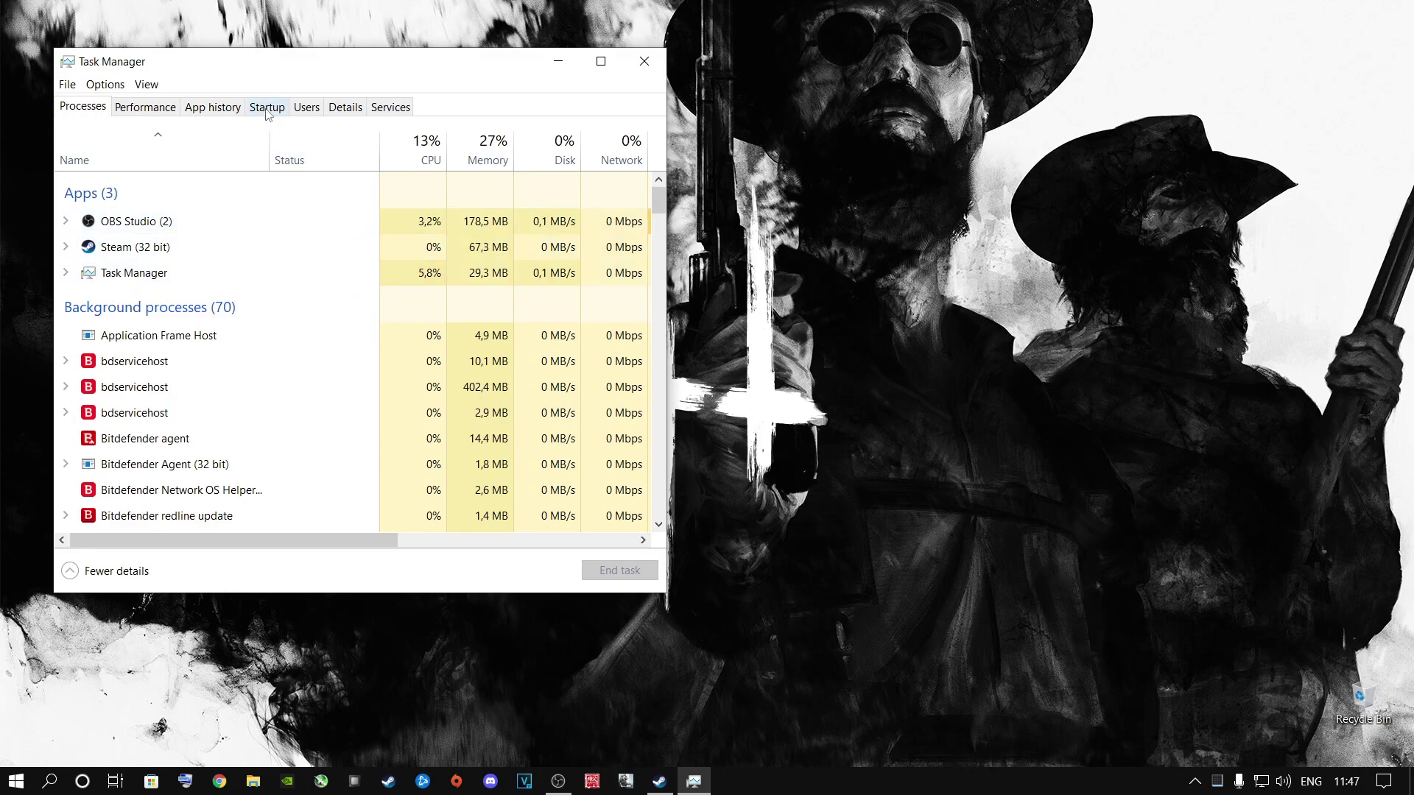
{"action": "left_click", "coordinate": [268, 110]}
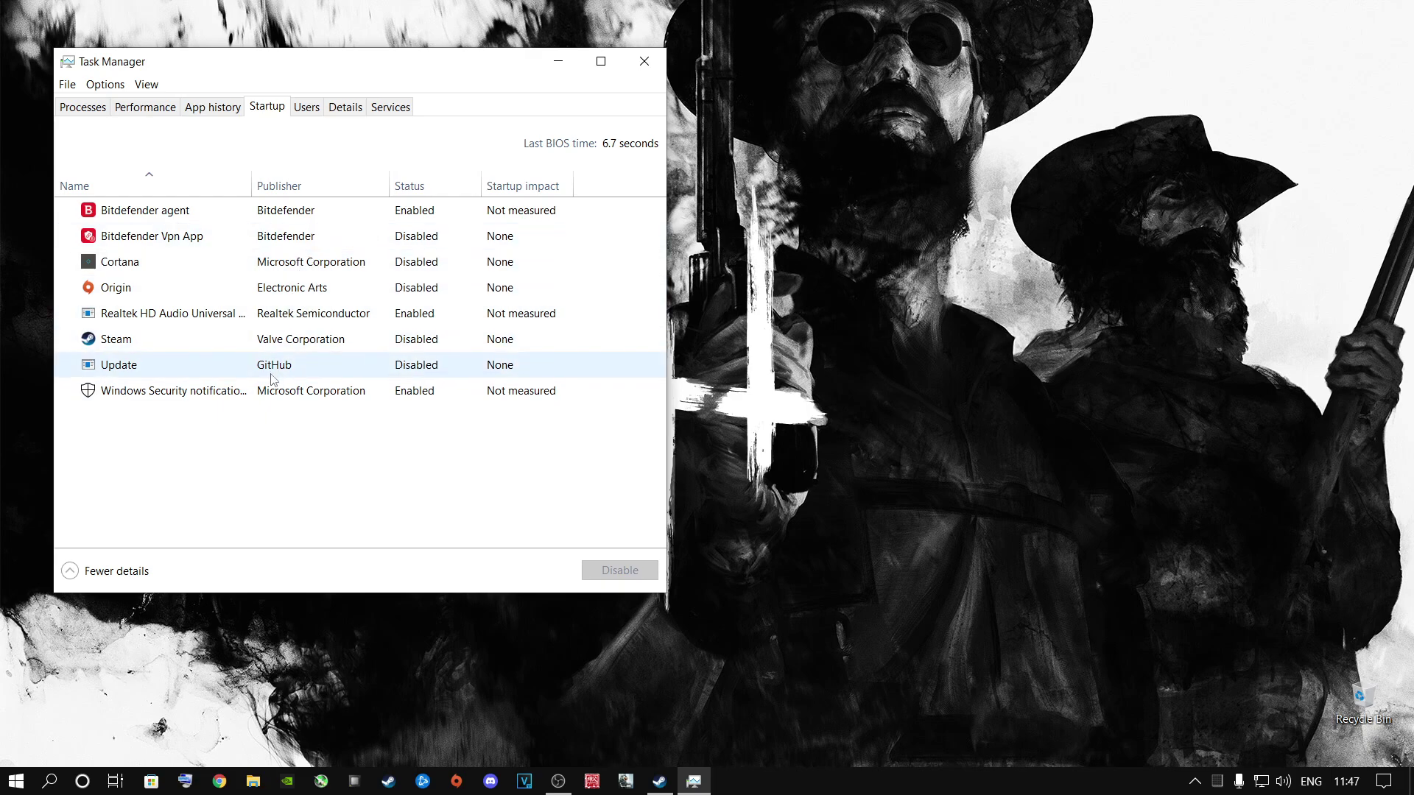
Step: Examine the startup entries, including Windows Security notification, Realtek HD Audio, Origin and Cortana, and close Task Manager
{"action": "left_click", "coordinate": [175, 395]}
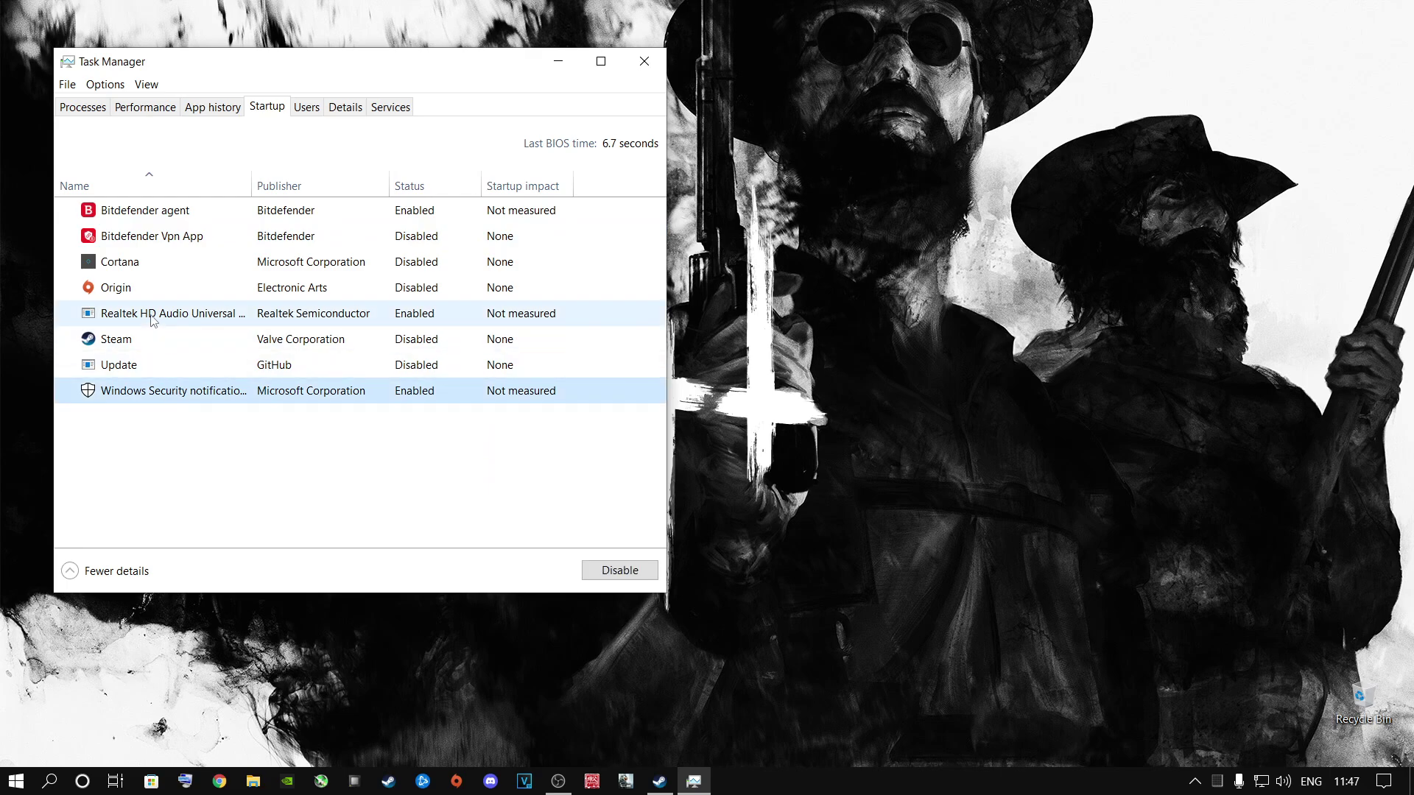
{"action": "left_click", "coordinate": [163, 323]}
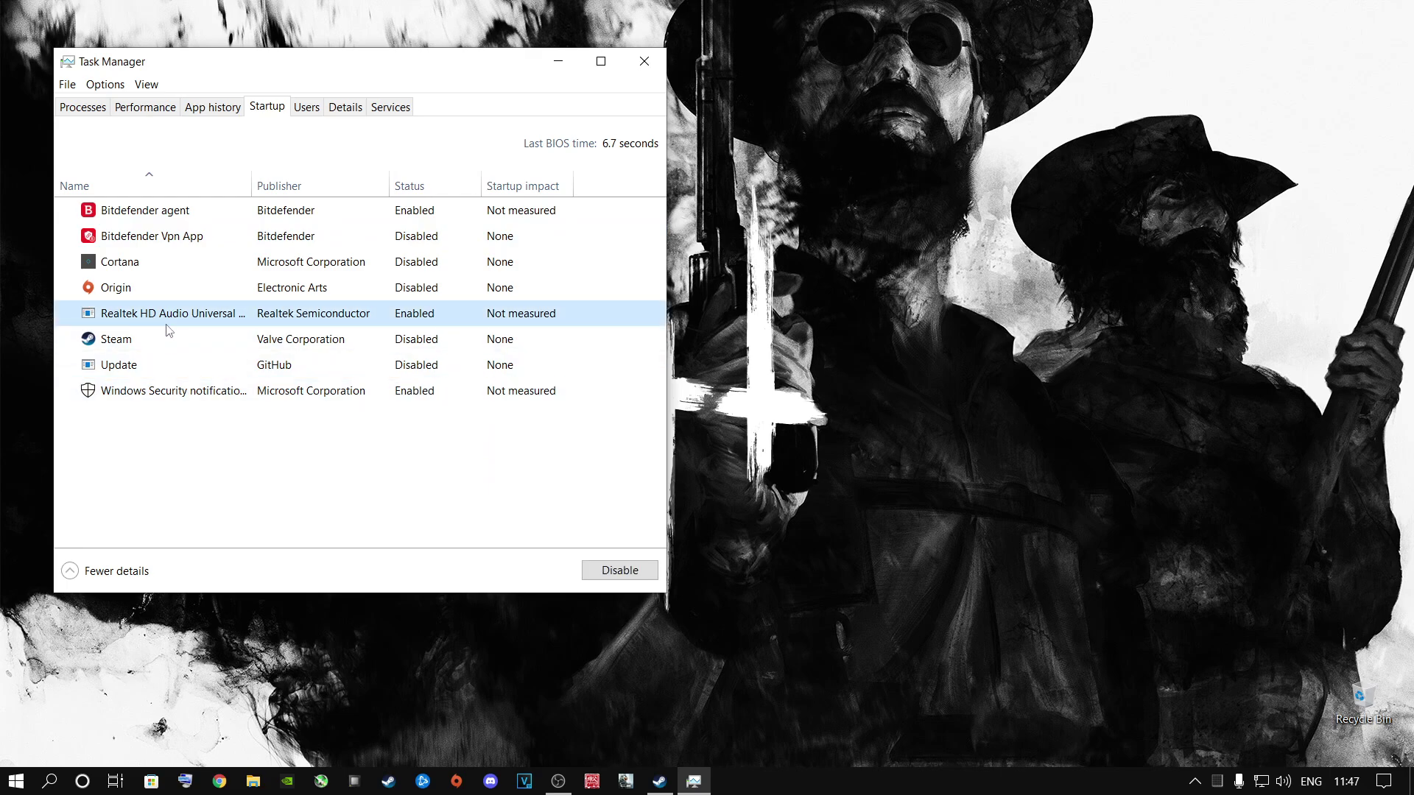
{"action": "left_click", "coordinate": [150, 366]}
{"action": "left_click", "coordinate": [141, 319]}
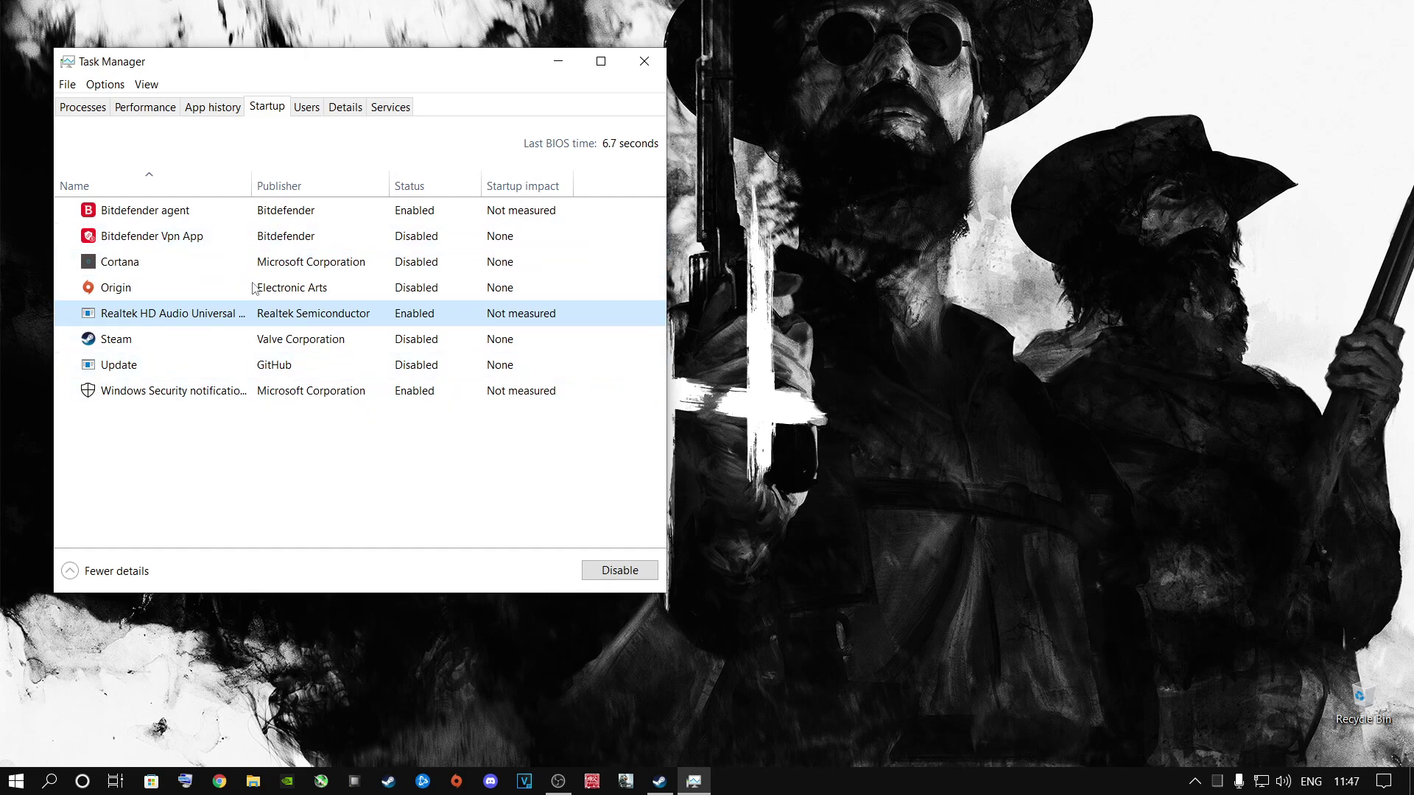
{"action": "left_click", "coordinate": [163, 292]}
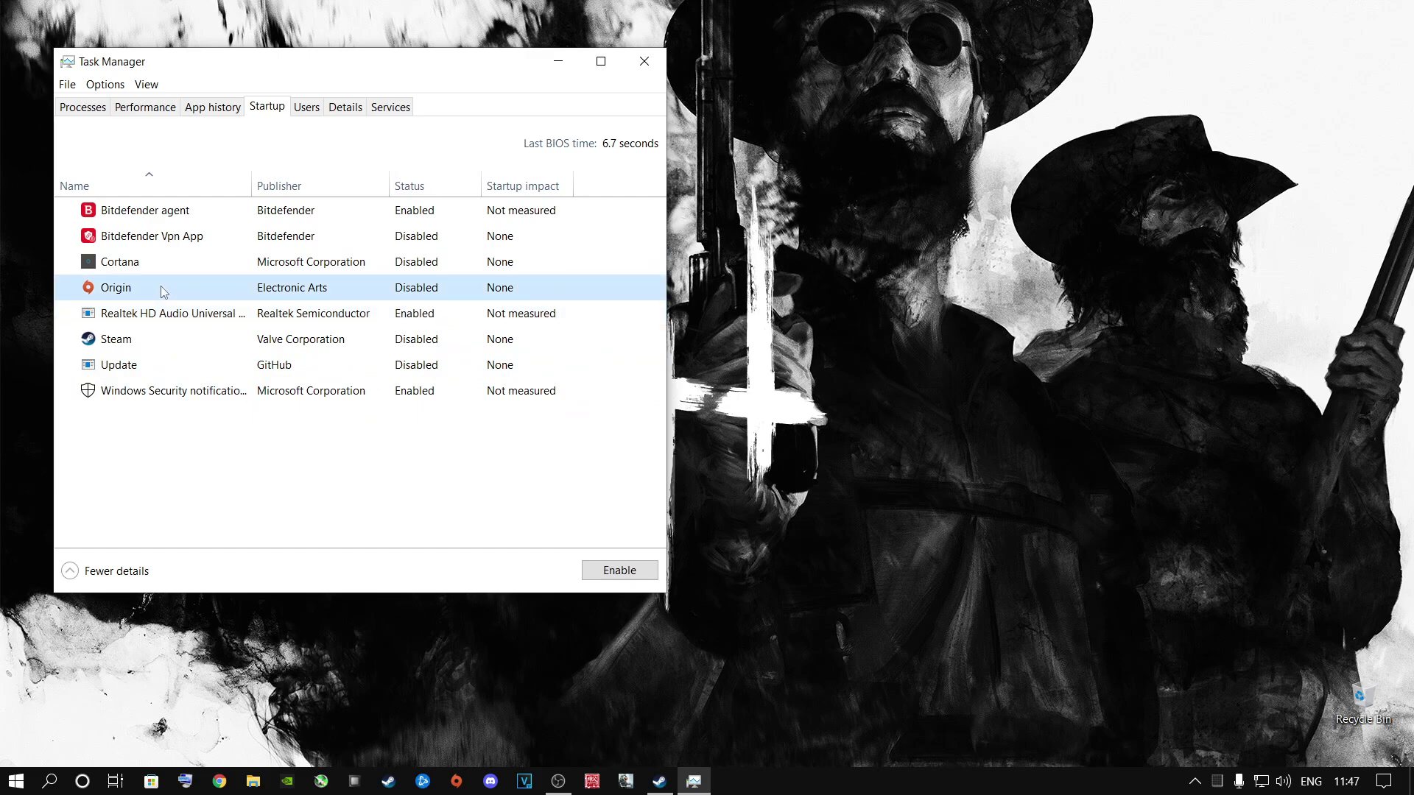
{"action": "left_click", "coordinate": [137, 343]}
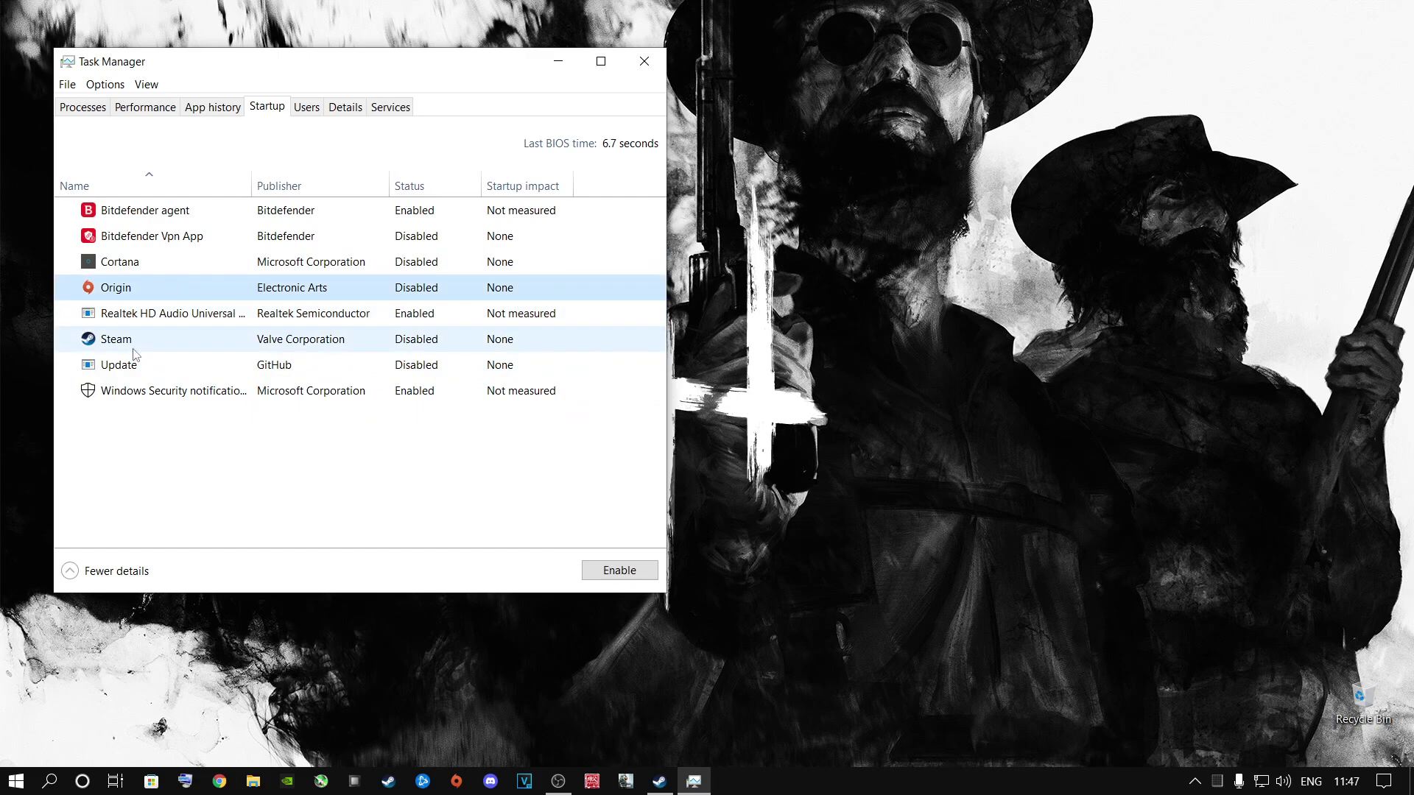
{"action": "left_click", "coordinate": [190, 268]}
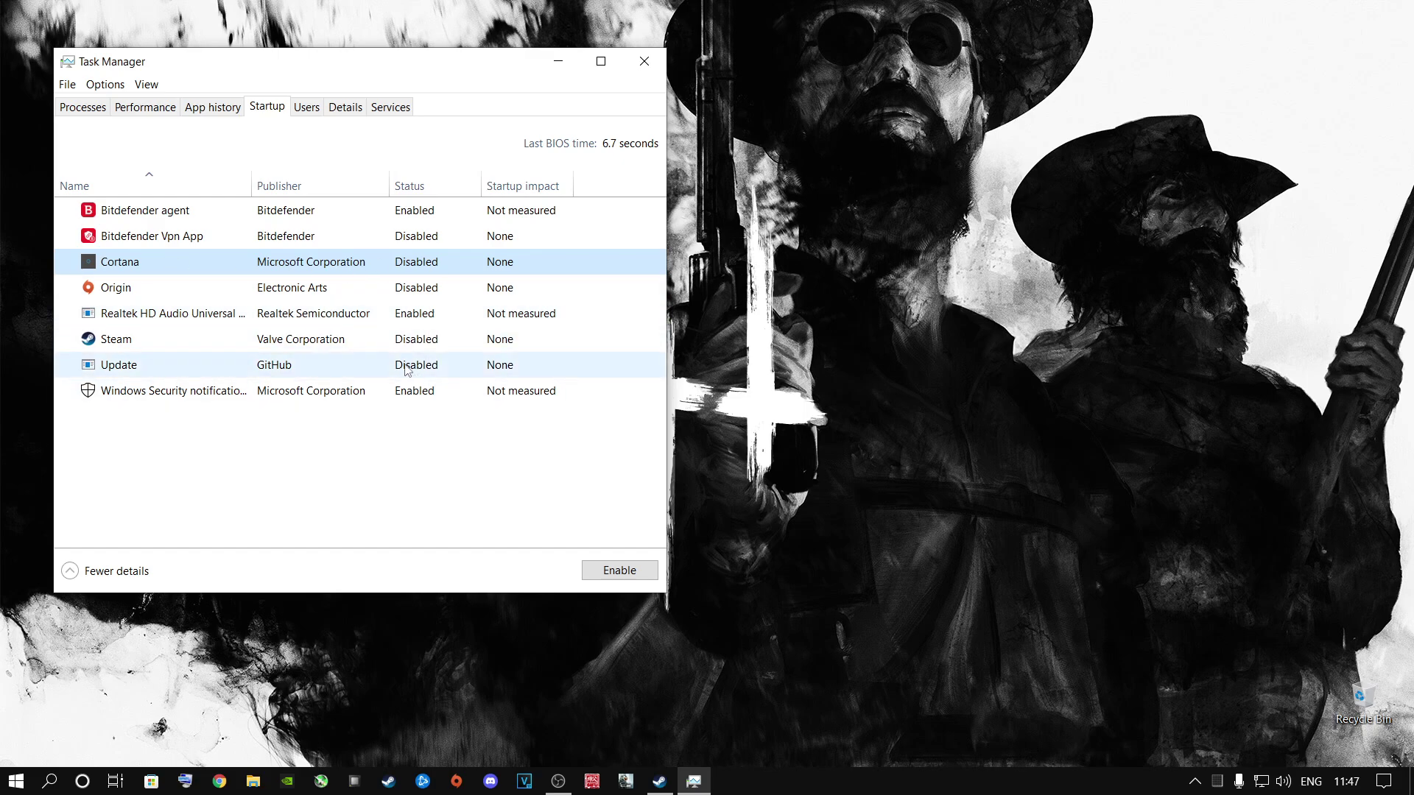
{"action": "left_click", "coordinate": [648, 61]}
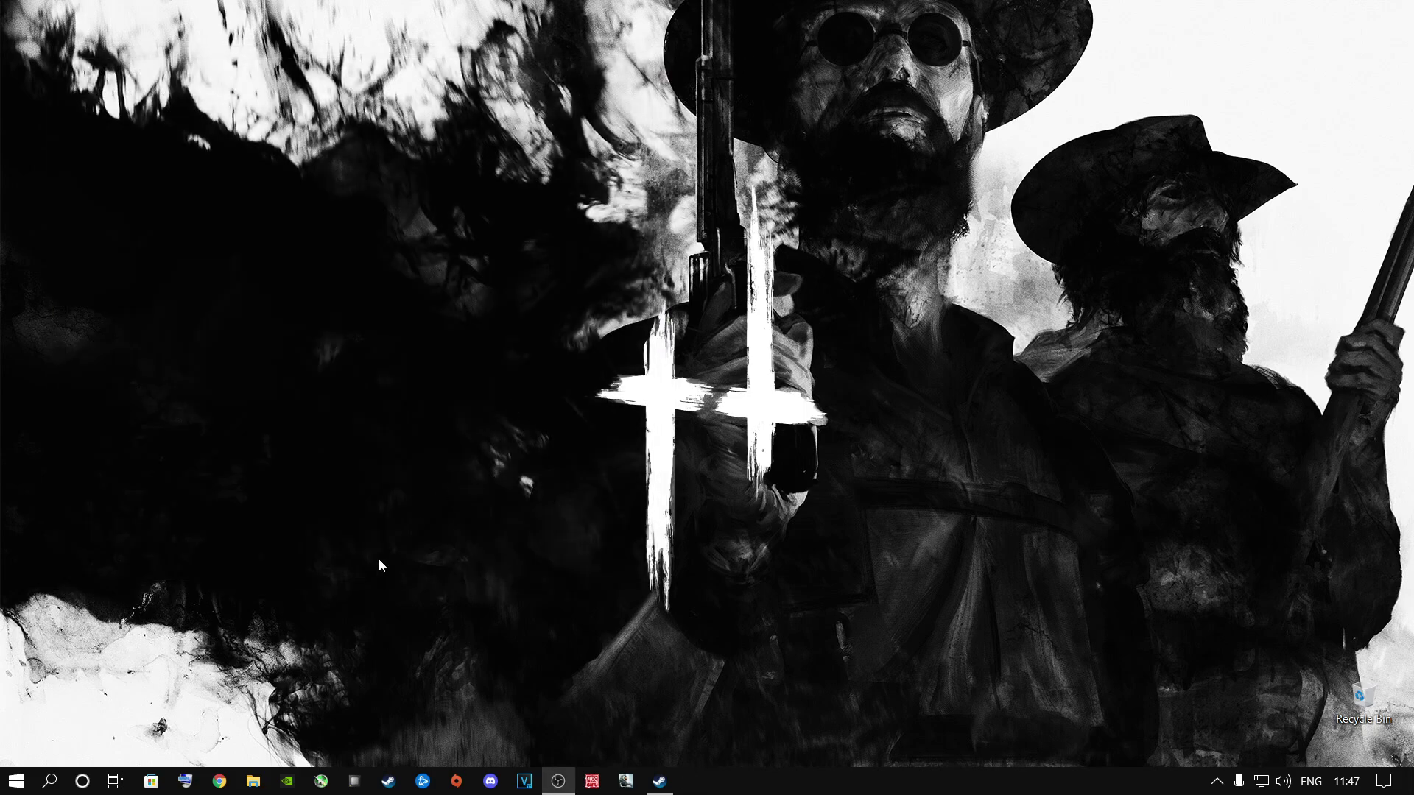
Step: Find Device Manager with the Windows search and open it
{"action": "left_click", "coordinate": [50, 780]}
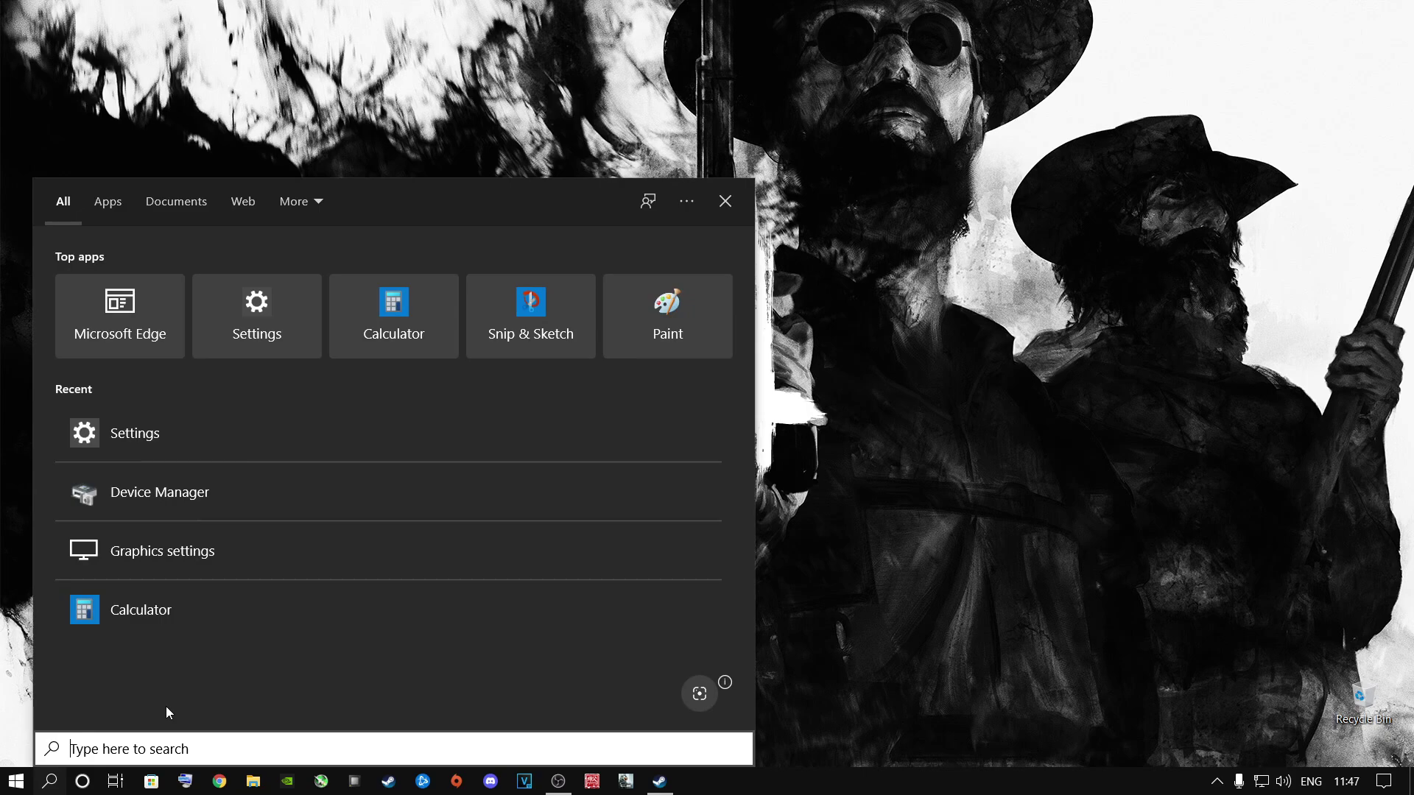
{"action": "type", "text": "device Manager"}
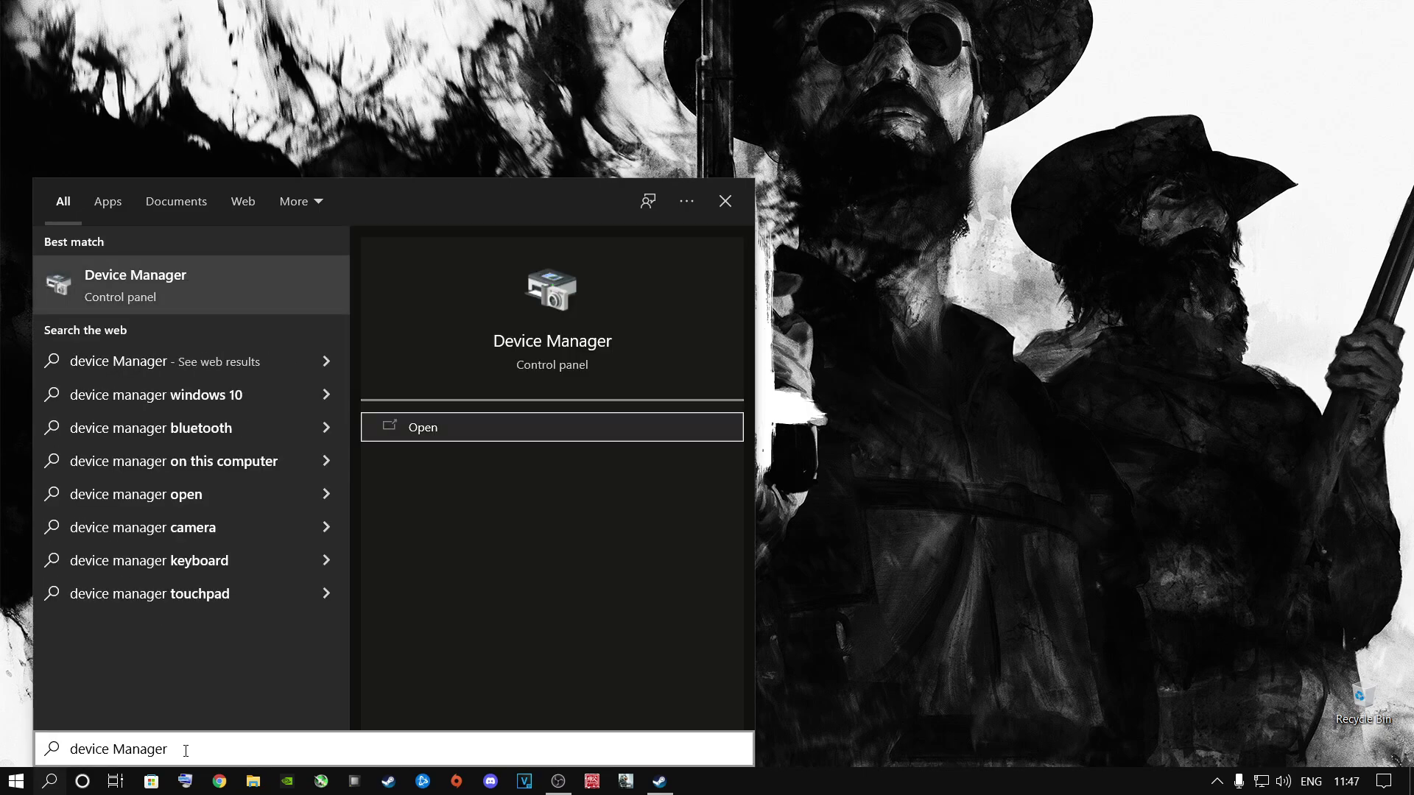
{"action": "left_click", "coordinate": [177, 292]}
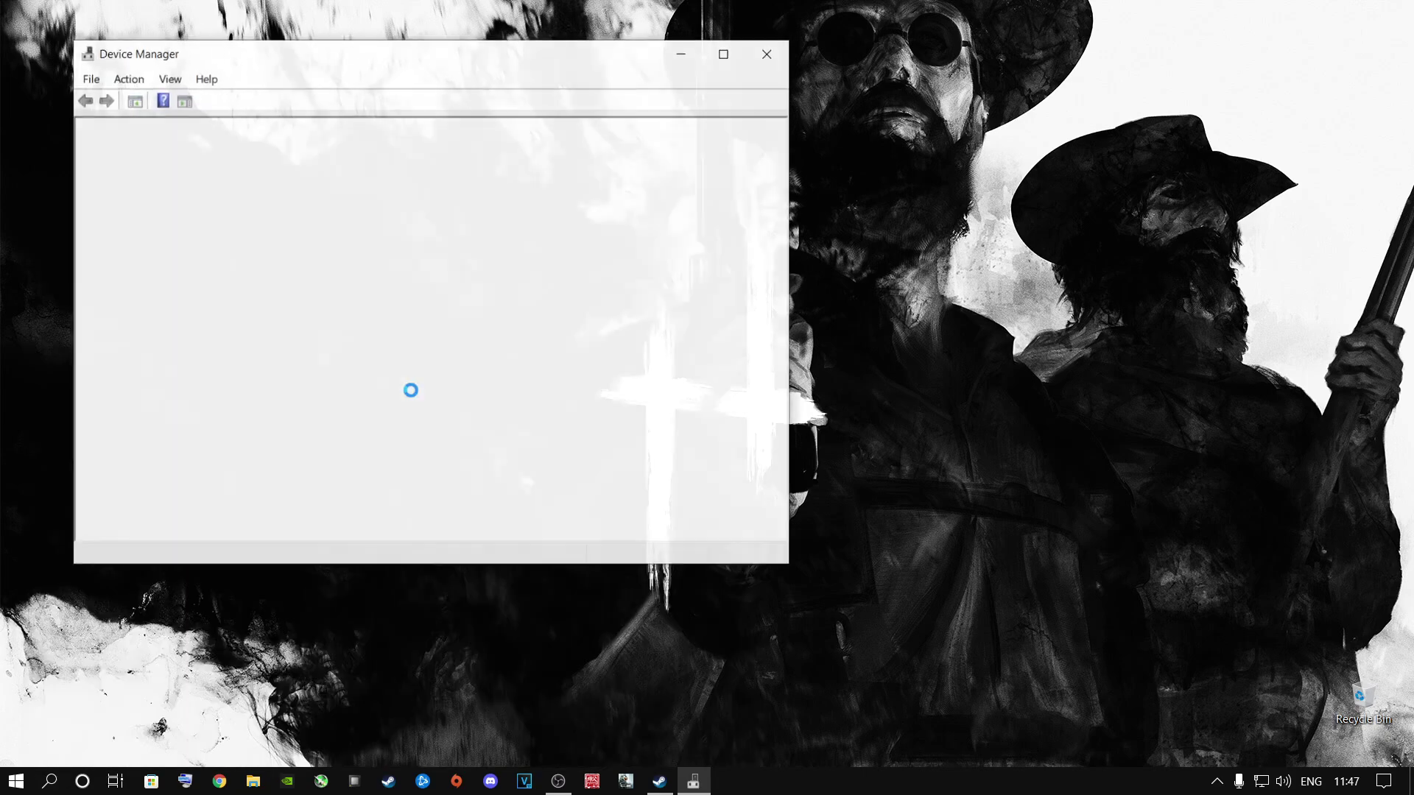
Step: Run a driver update search for the NVIDIA GeForce RTX 2060 display adapter, and close Device Manager
{"action": "left_click", "coordinate": [102, 226]}
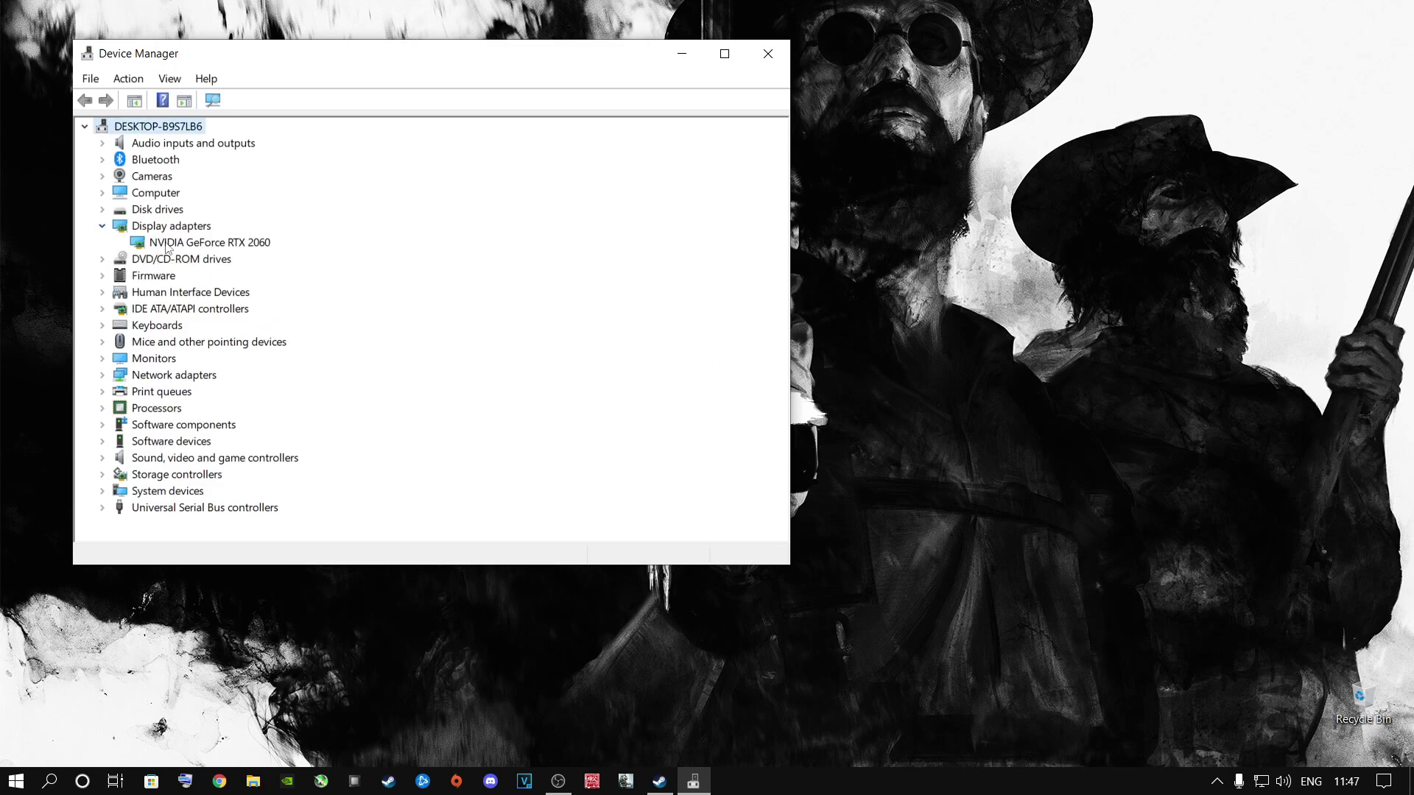
{"action": "left_click", "coordinate": [167, 244]}
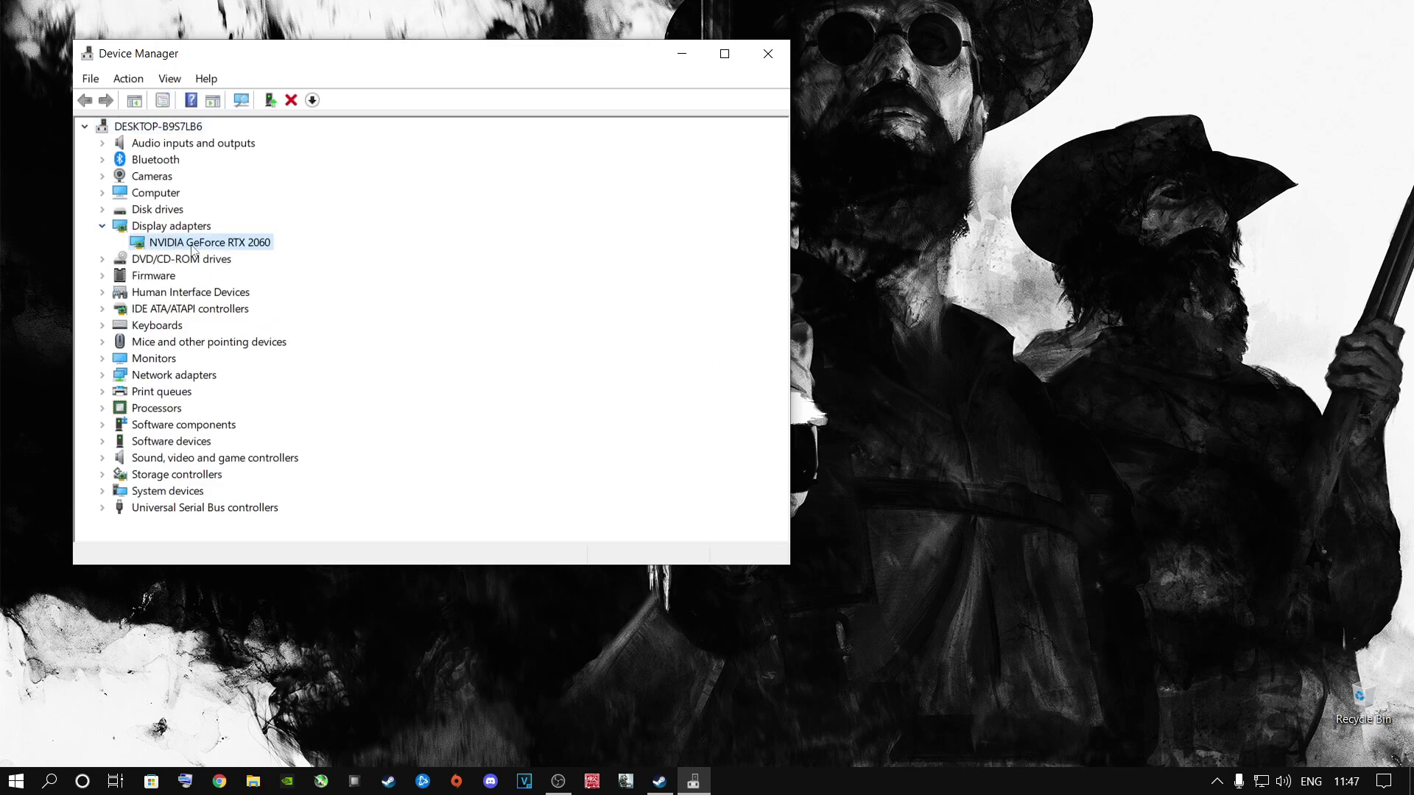
{"action": "right_click", "coordinate": [191, 249]}
{"action": "left_click", "coordinate": [227, 259]}
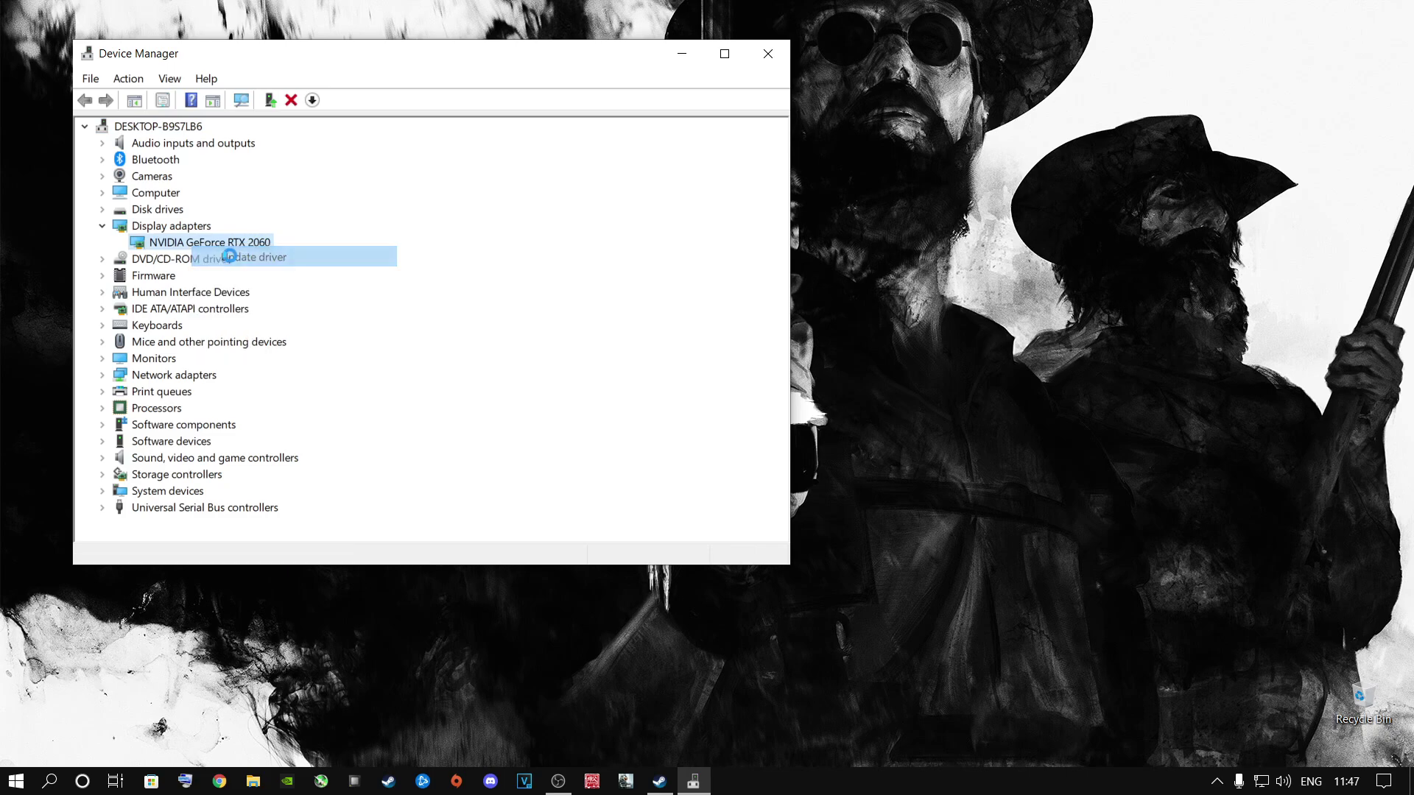
{"action": "left_click", "coordinate": [329, 283]}
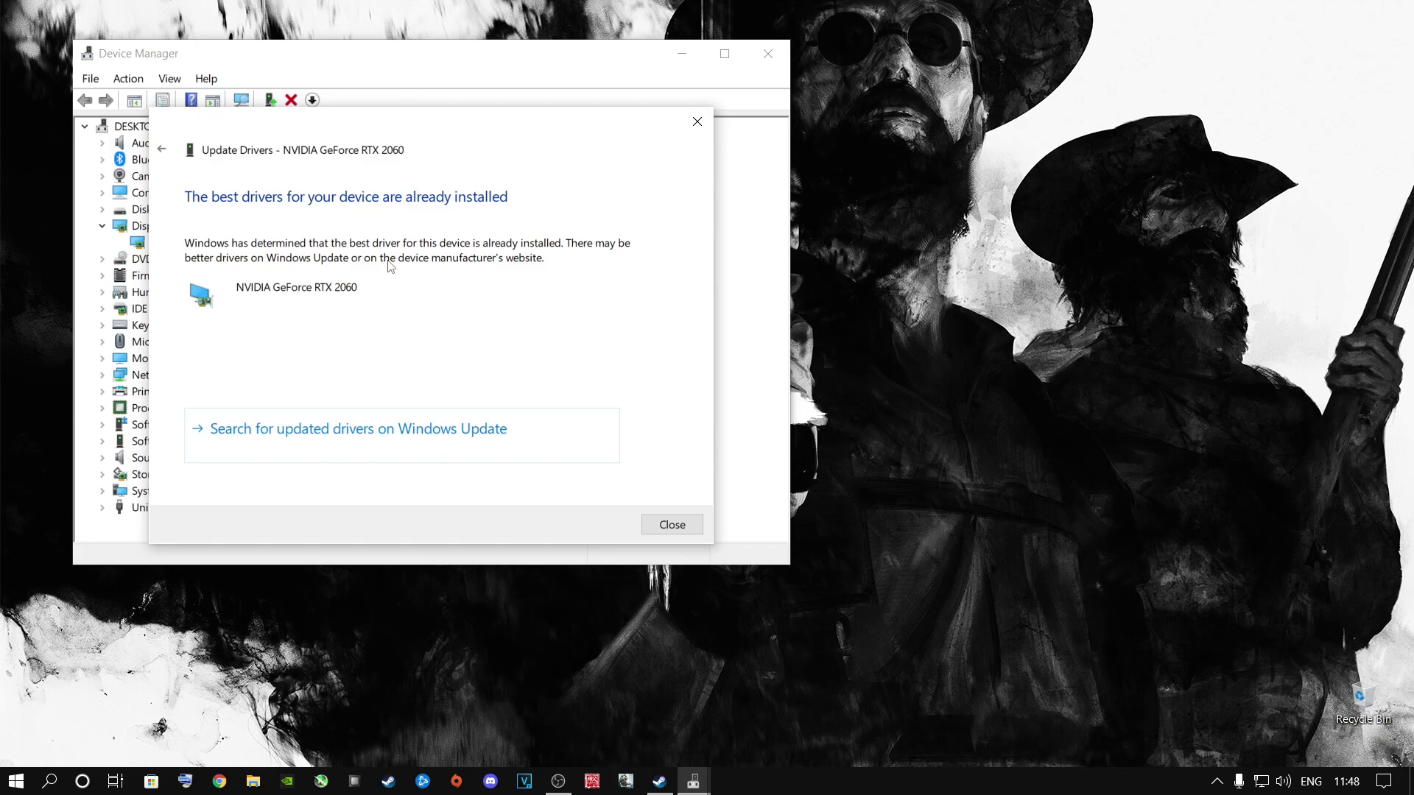
{"action": "left_click", "coordinate": [664, 523]}
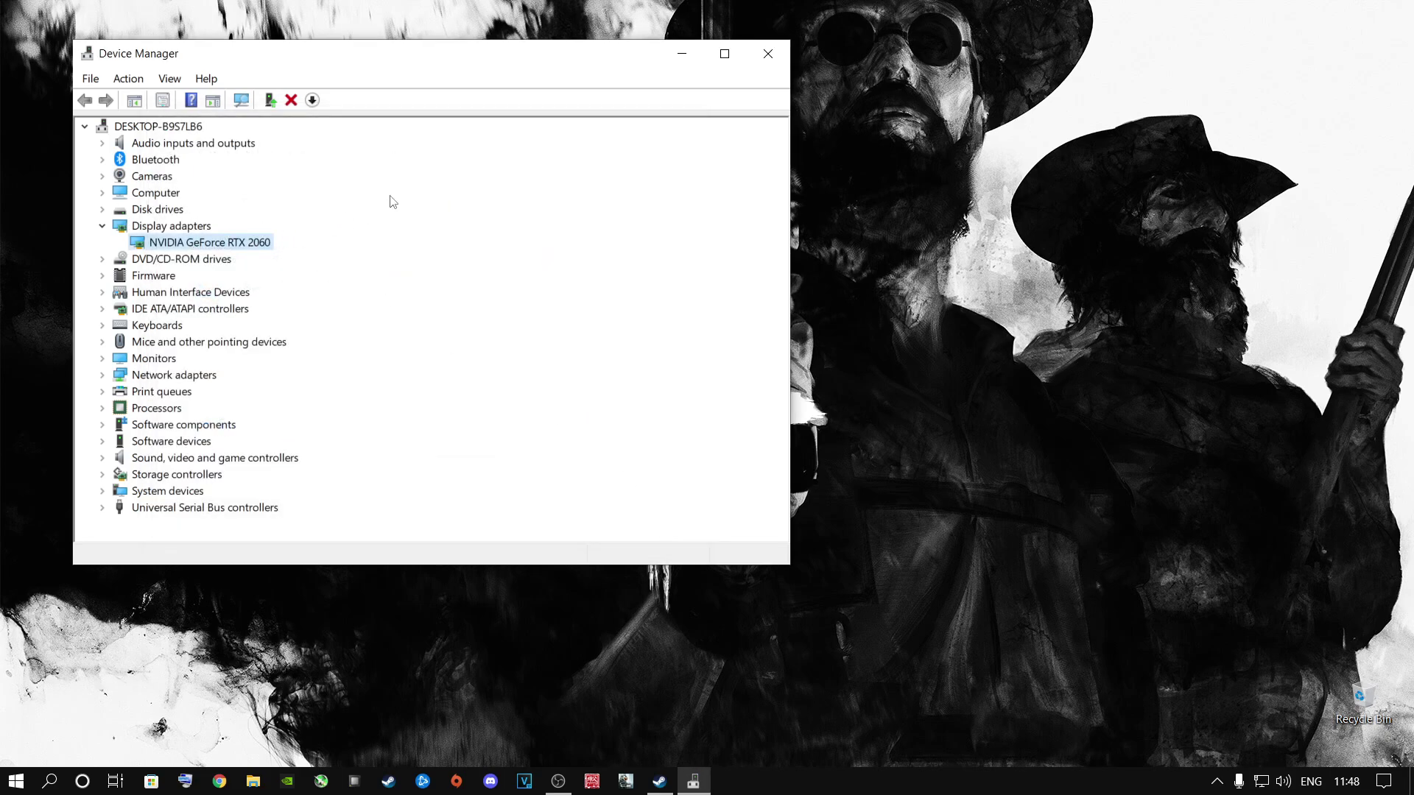
{"action": "left_click", "coordinate": [765, 48]}
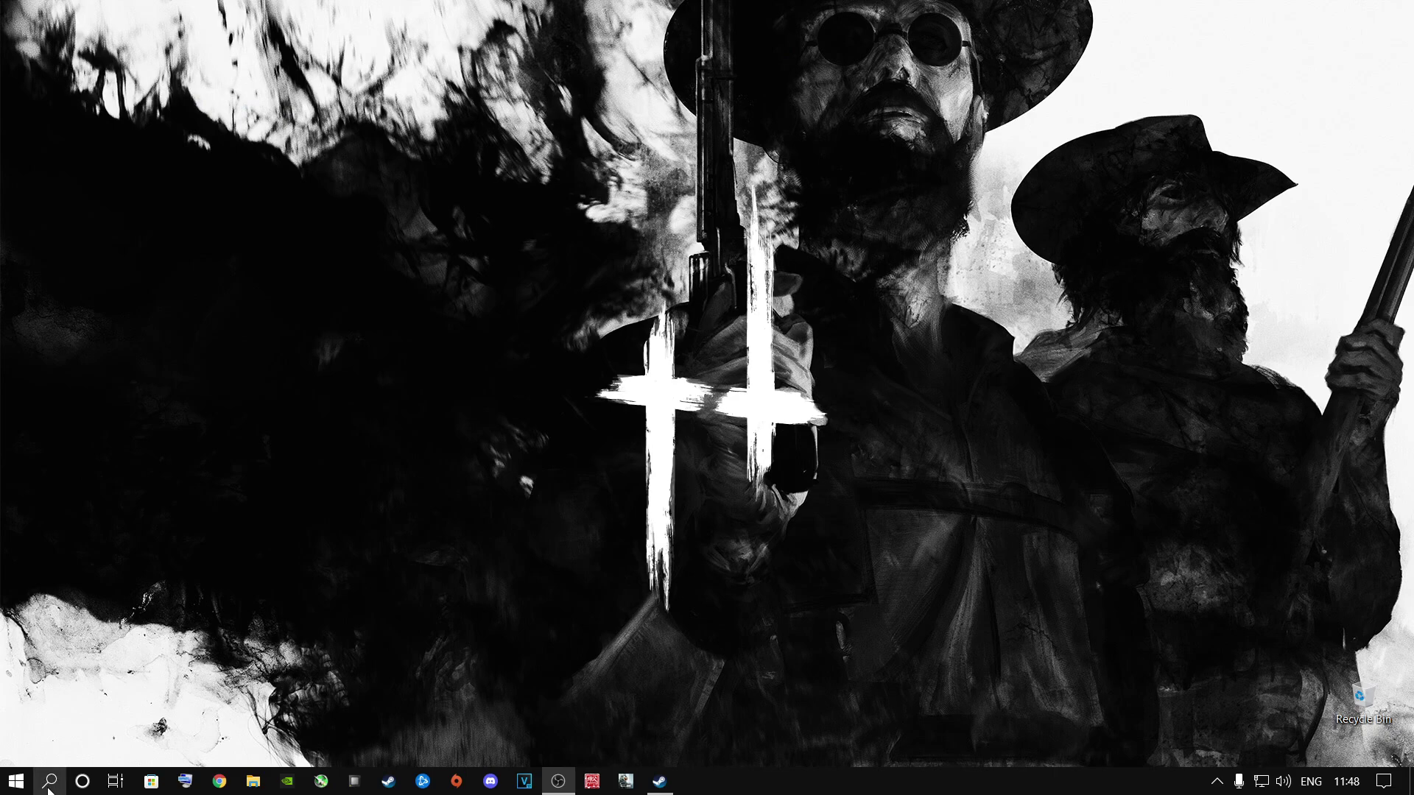
Step: Find Graphics settings with the Windows search and open the page
{"action": "left_click", "coordinate": [49, 780]}
{"action": "type", "text": "grap"}
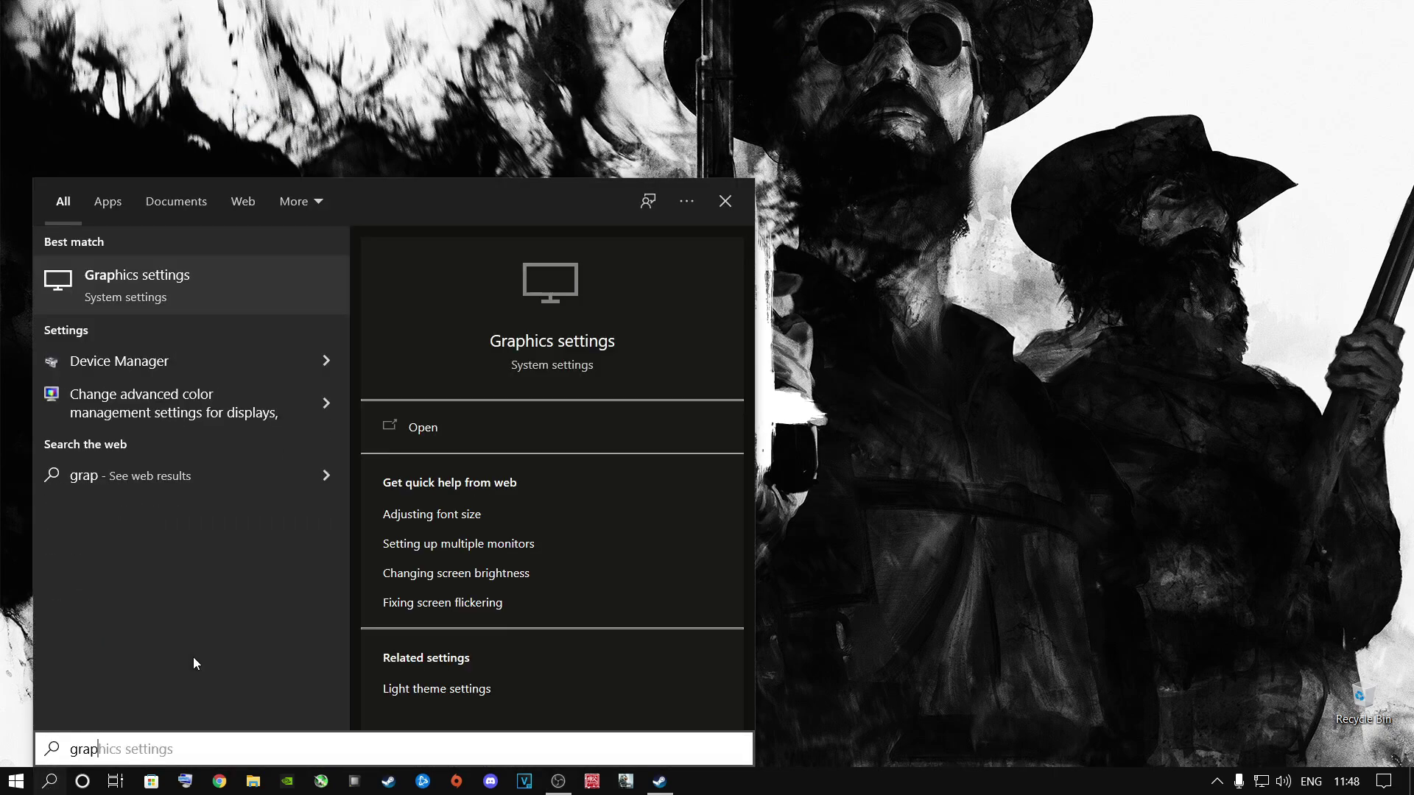
{"action": "key", "text": "Right"}
{"action": "key", "text": "ctrl+a"}
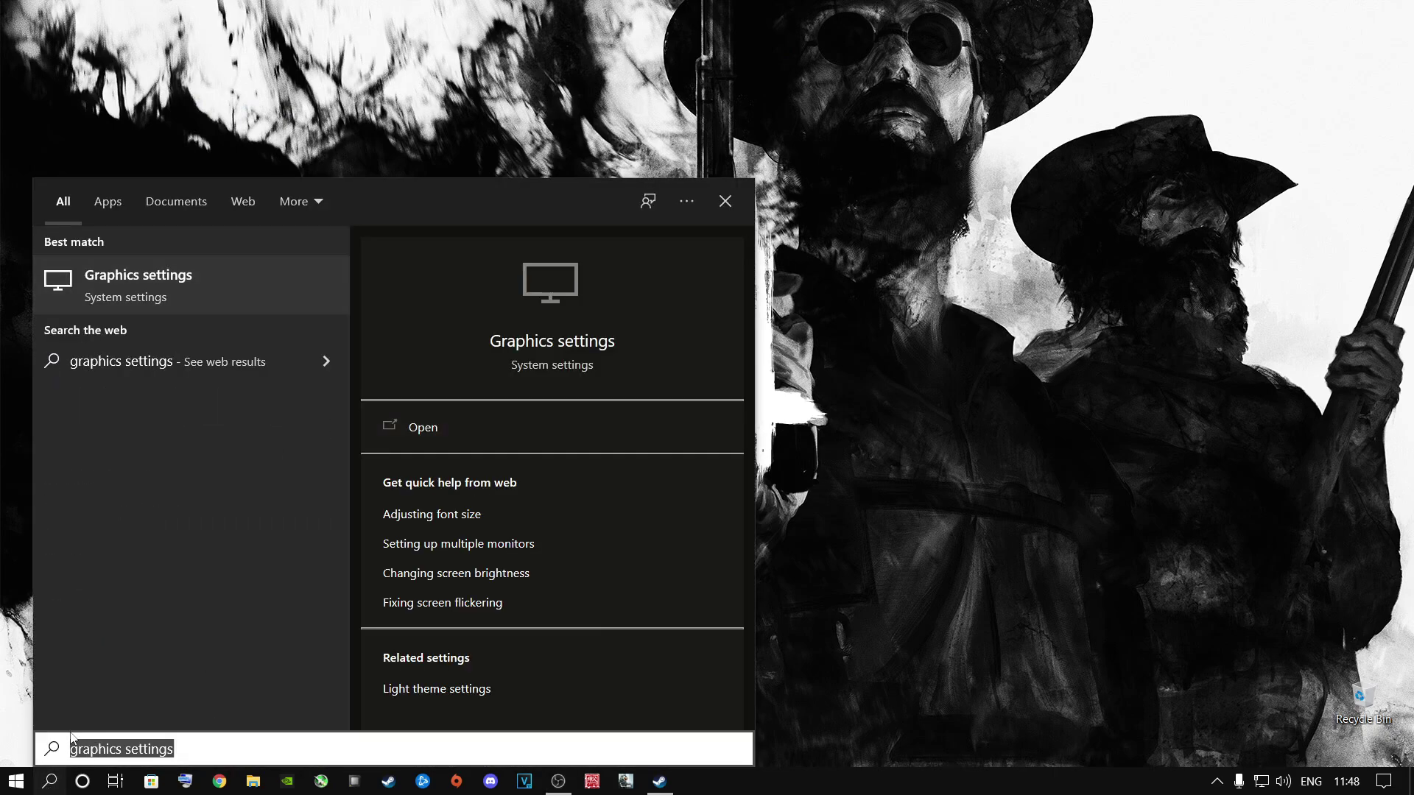
{"action": "left_click", "coordinate": [118, 280]}
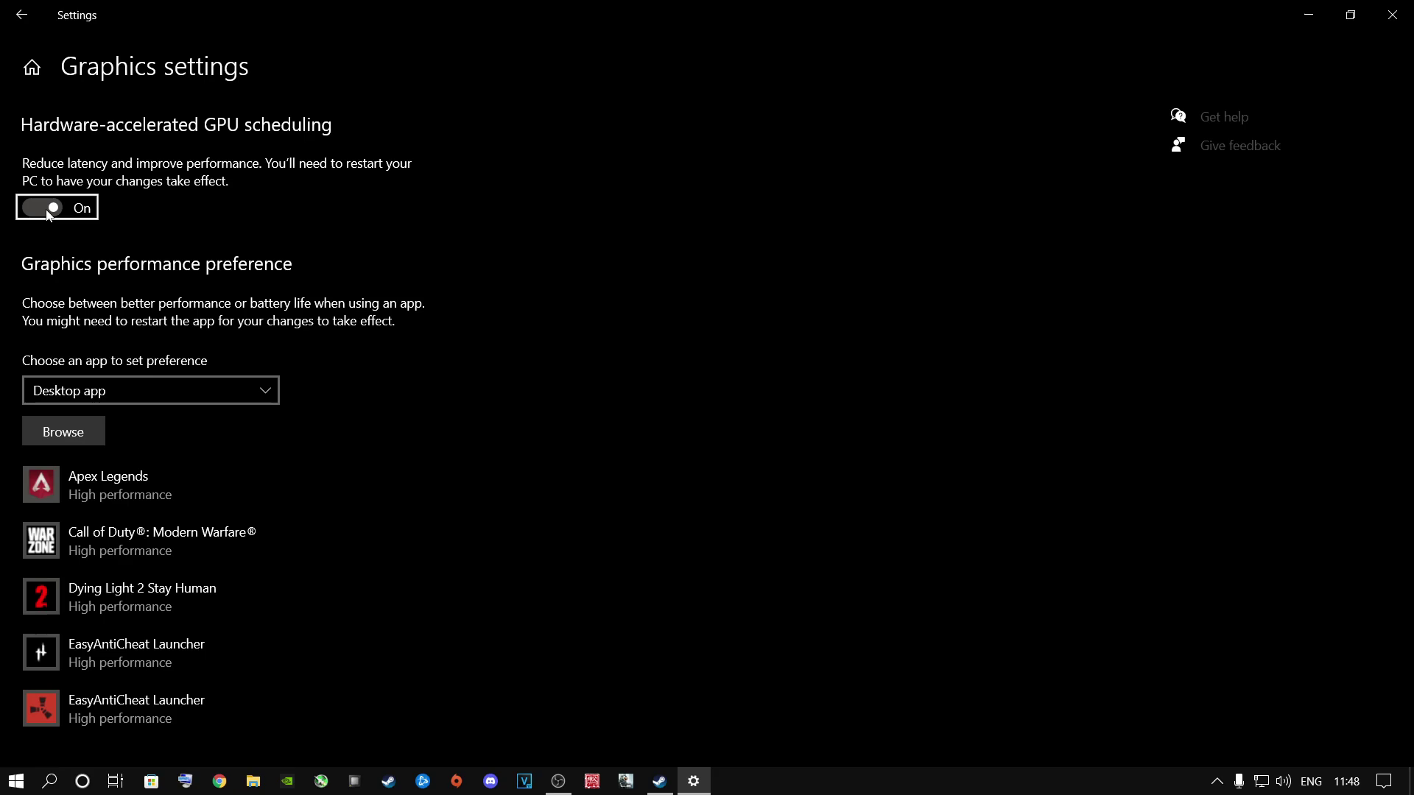
Step: Add the hunt application from E:\Steam Install\steamapps\common\Hunt Showdown as a desktop app under Graphics performance preference
{"action": "left_click", "coordinate": [65, 433]}
{"action": "left_click", "coordinate": [109, 337]}
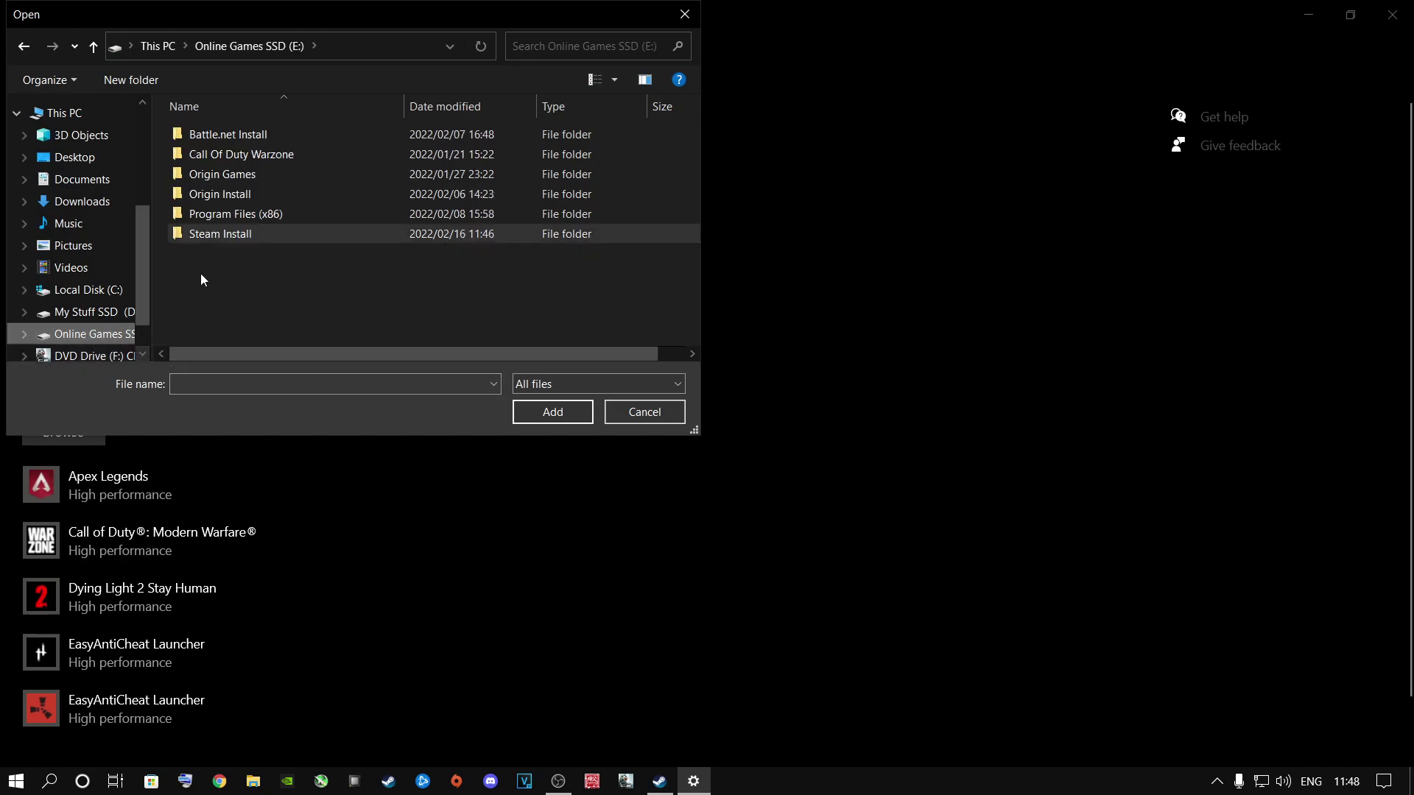
{"action": "double_click", "coordinate": [214, 236]}
{"action": "scroll", "coordinate": [210, 194], "scroll_direction": "down", "scroll_amount": 3}
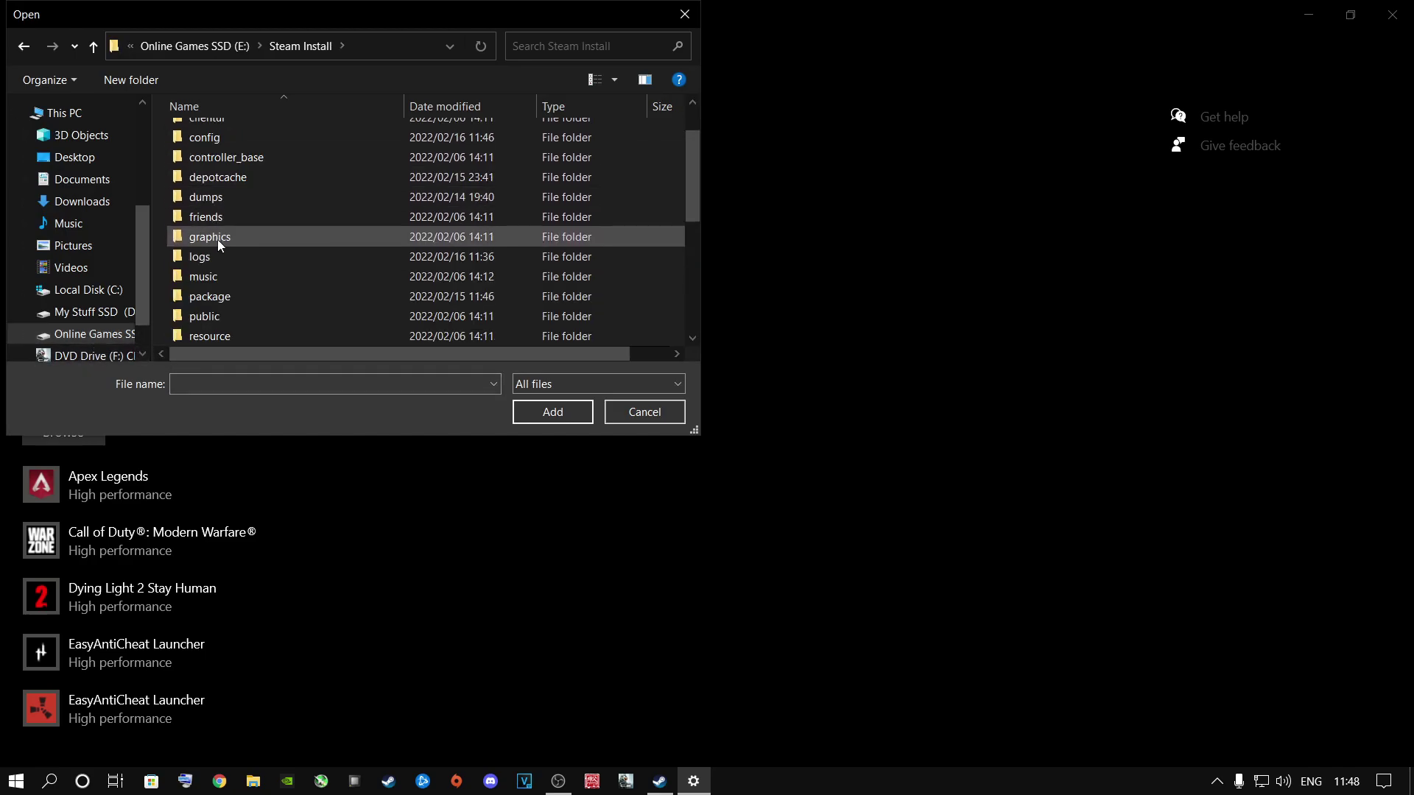
{"action": "double_click", "coordinate": [211, 278]}
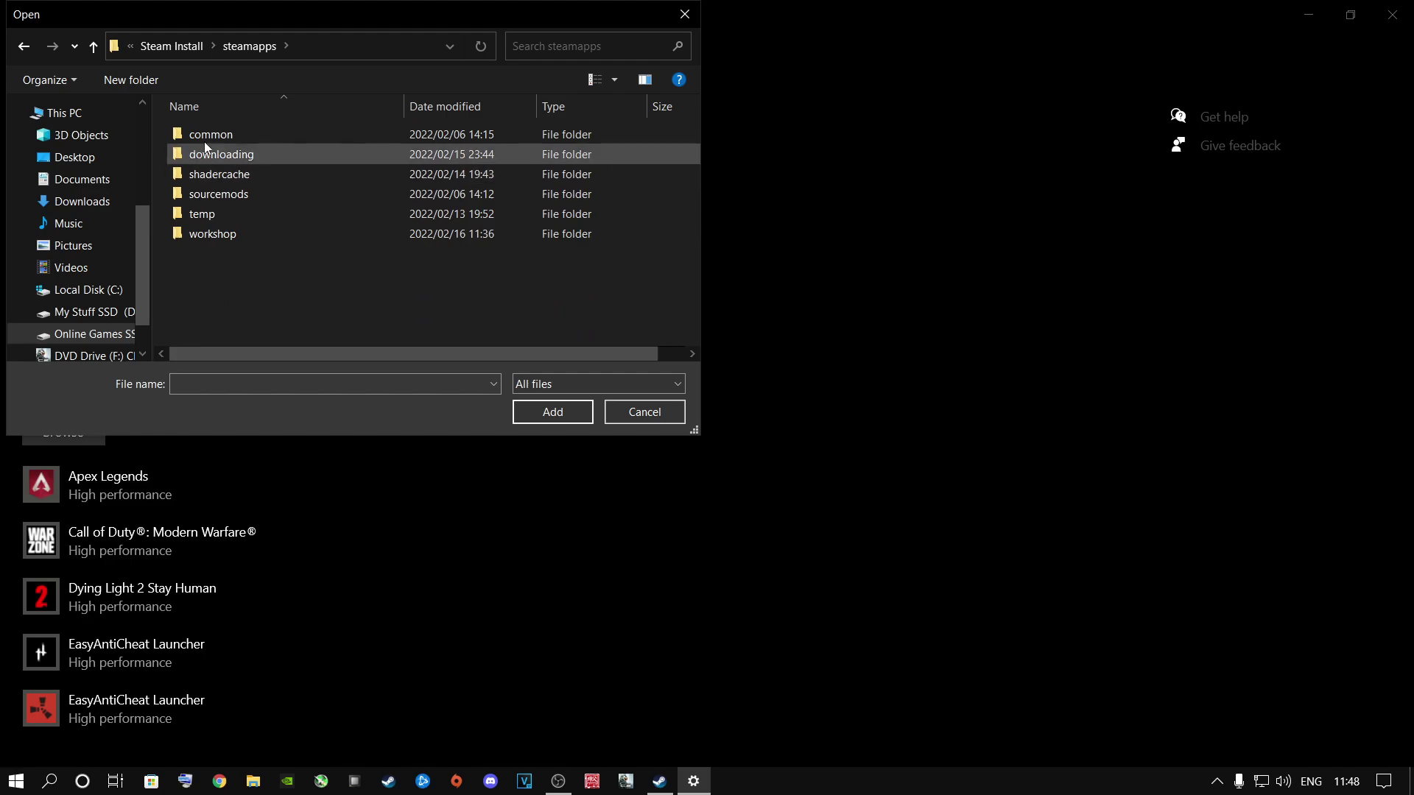
{"action": "double_click", "coordinate": [204, 139]}
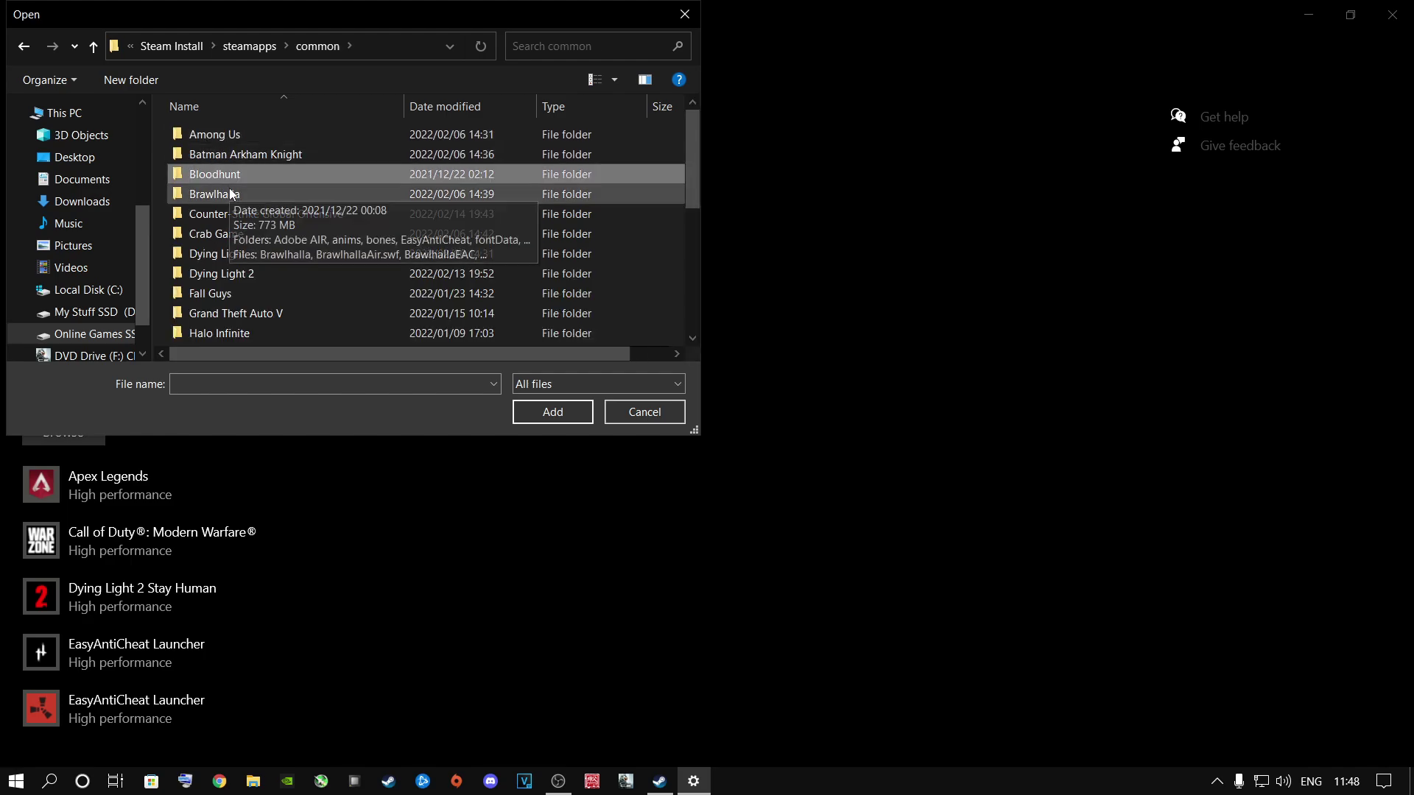
{"action": "key", "text": "h"}
{"action": "scroll", "coordinate": [240, 210], "scroll_direction": "down", "scroll_amount": 1}
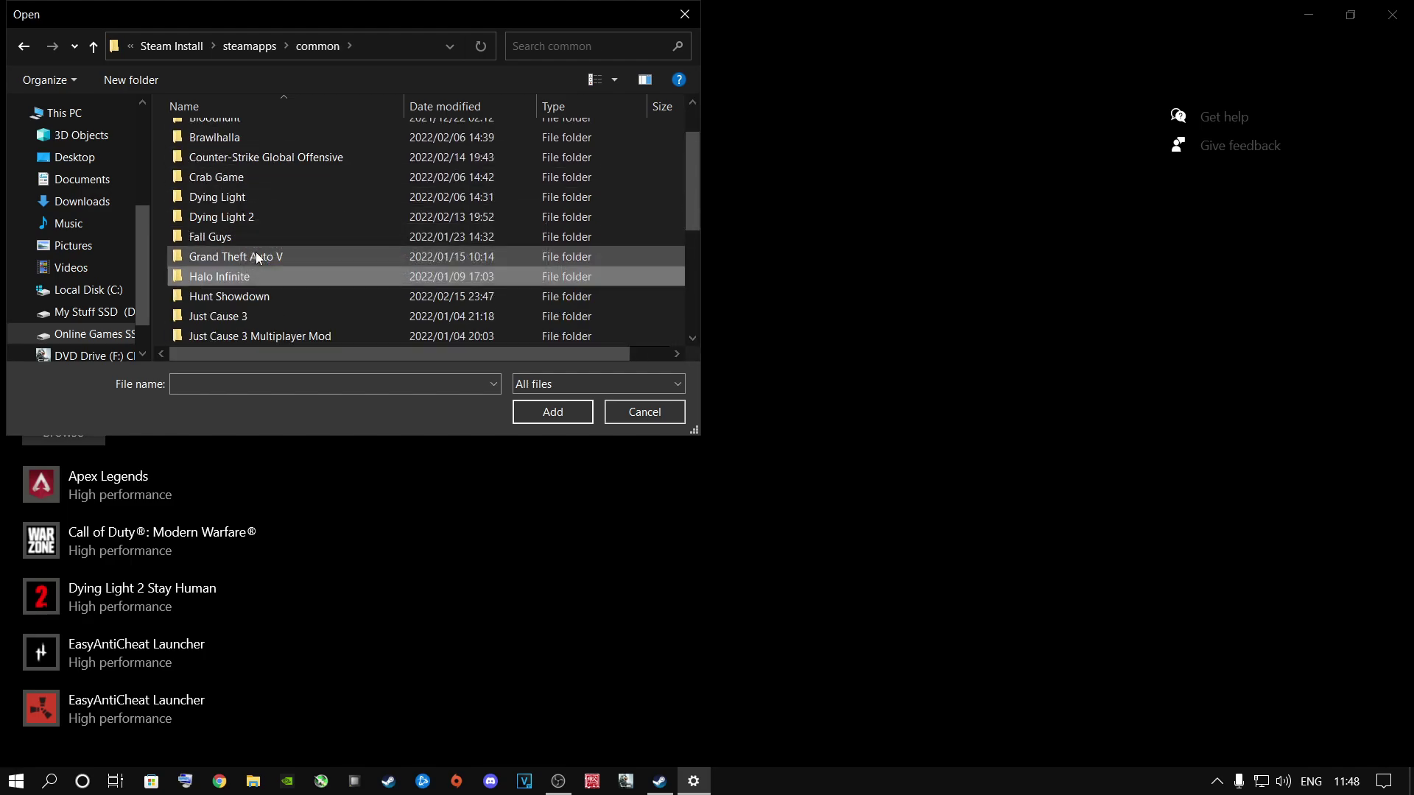
{"action": "double_click", "coordinate": [237, 296]}
{"action": "key", "text": "h"}
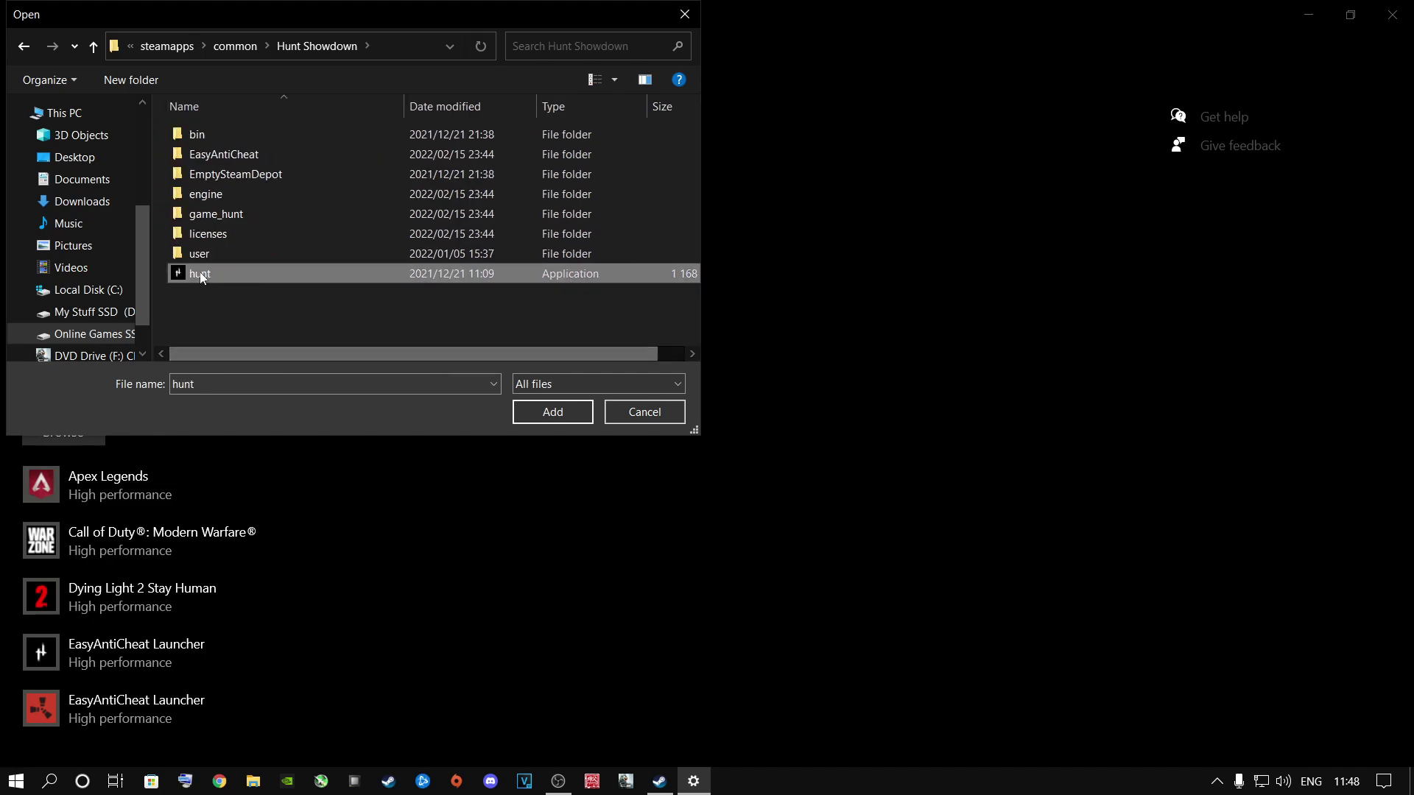
{"action": "left_click", "coordinate": [552, 412]}
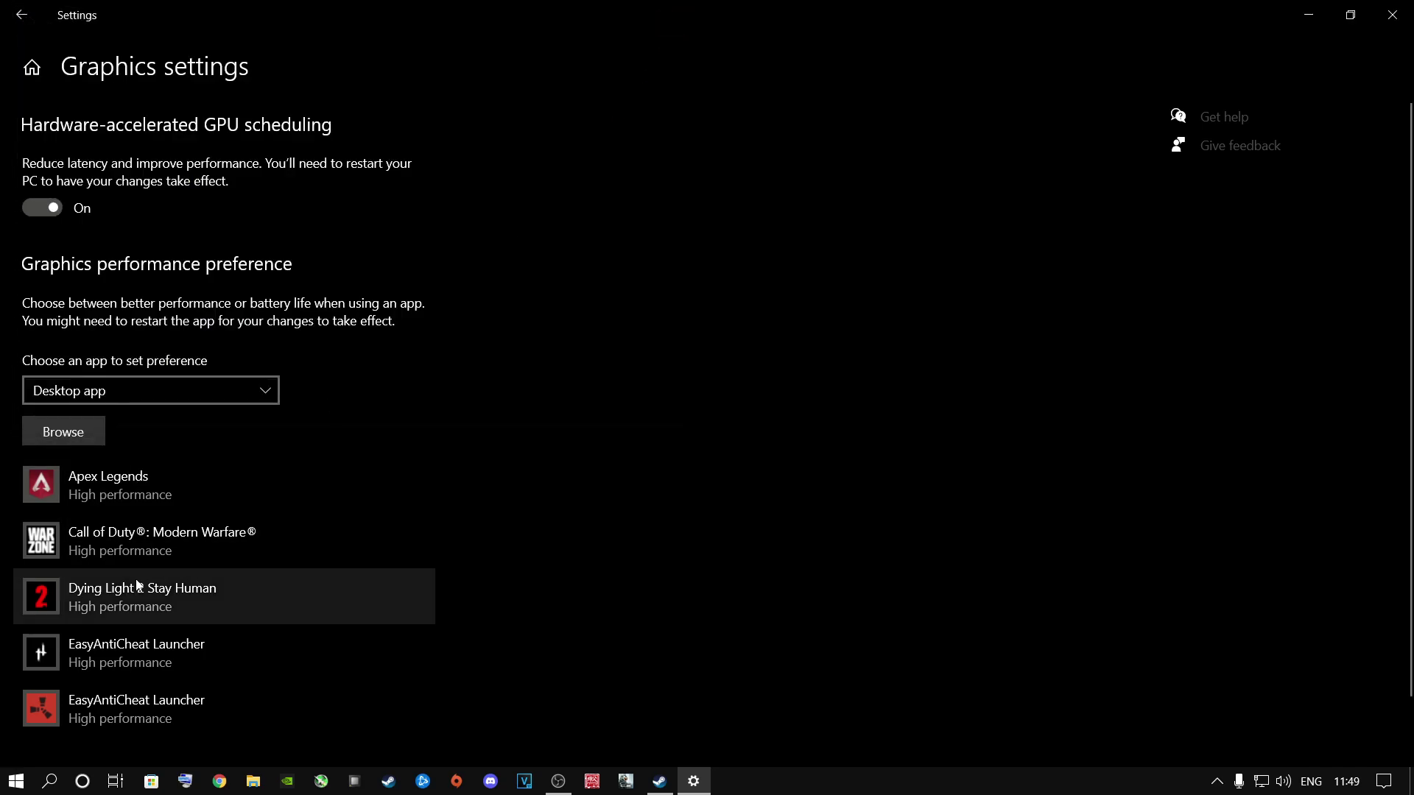
Step: Set the graphics preference of the Hunt Showdown hunt.exe entry to High performance, save it, and close Settings
{"action": "left_click", "coordinate": [99, 654]}
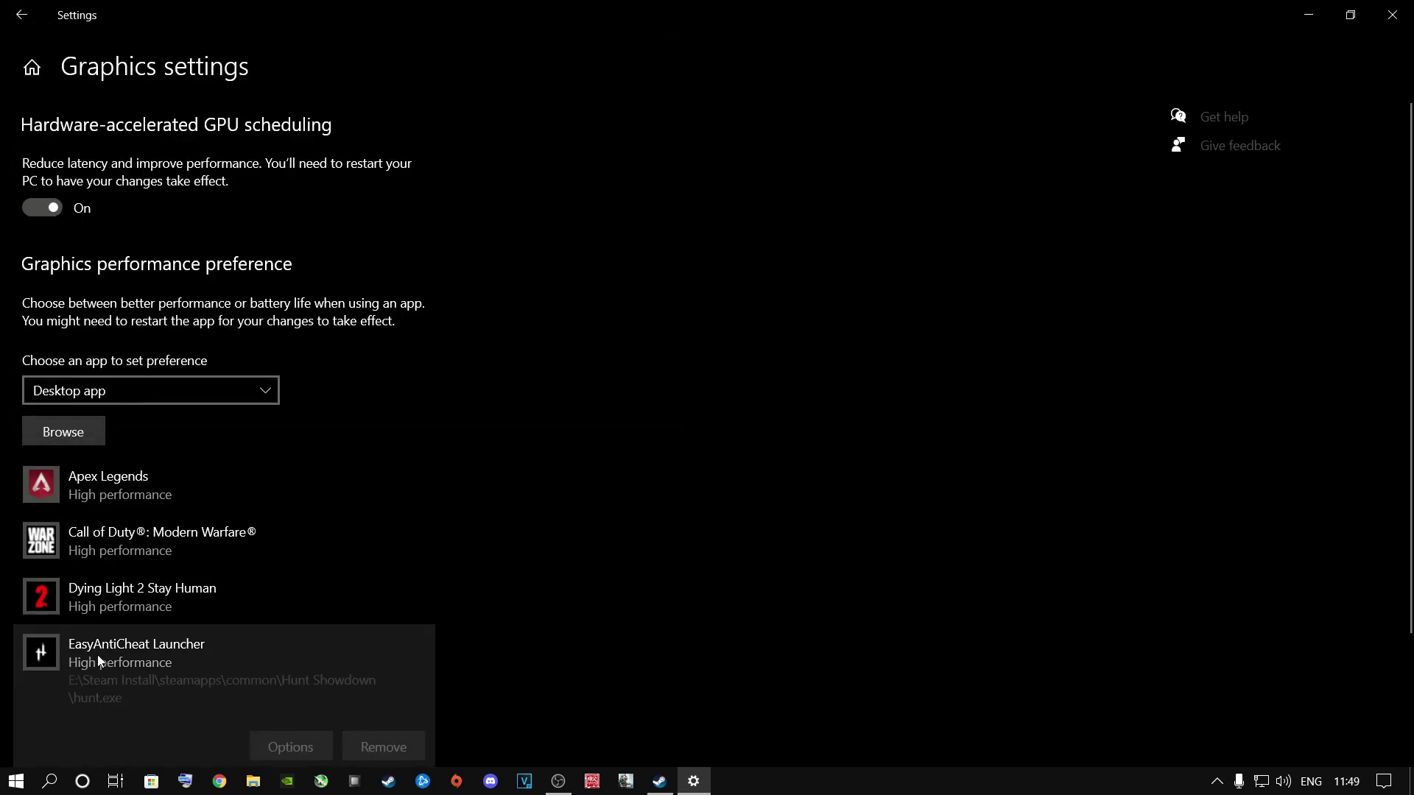
{"action": "scroll", "coordinate": [245, 640], "scroll_direction": "down", "scroll_amount": 2}
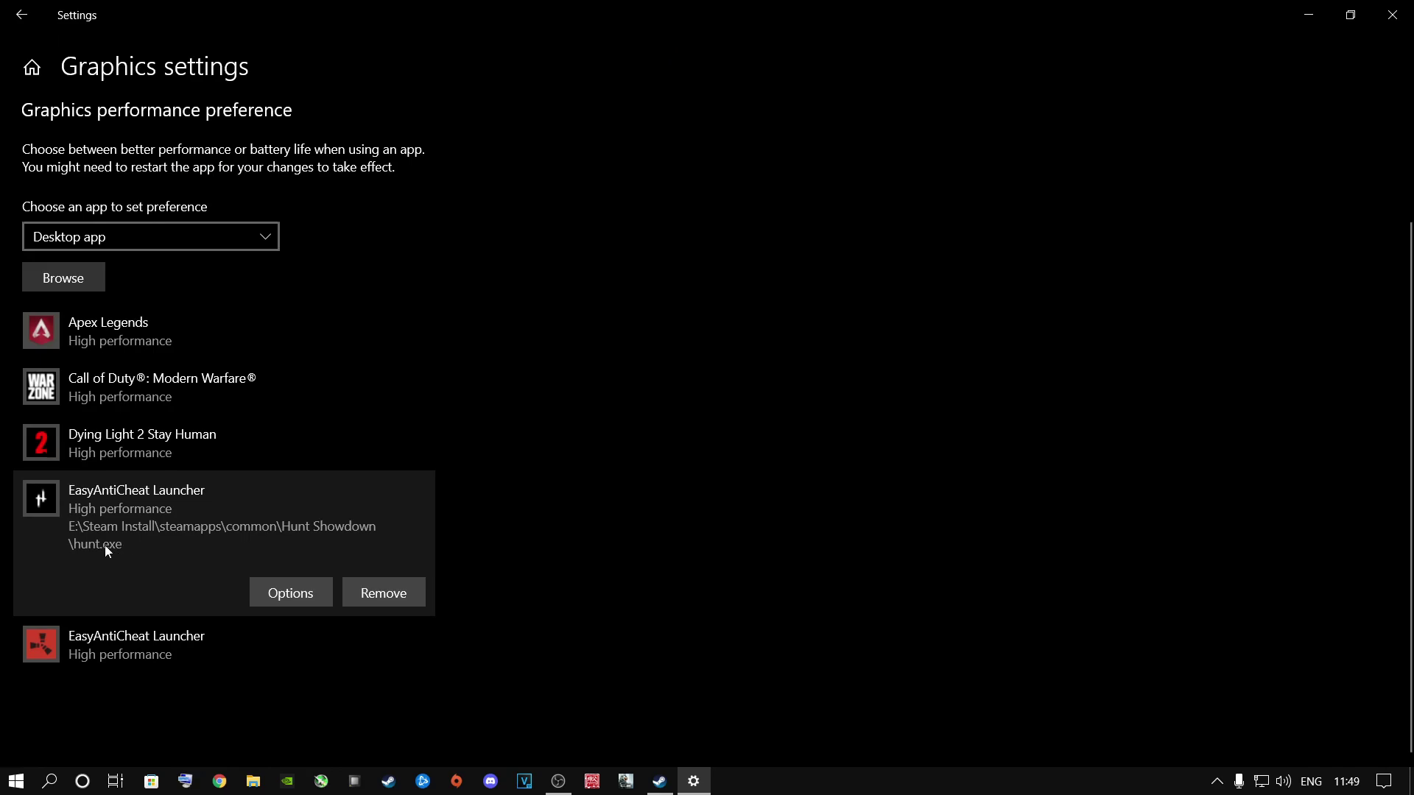
{"action": "left_click", "coordinate": [293, 597]}
{"action": "left_click", "coordinate": [555, 346]}
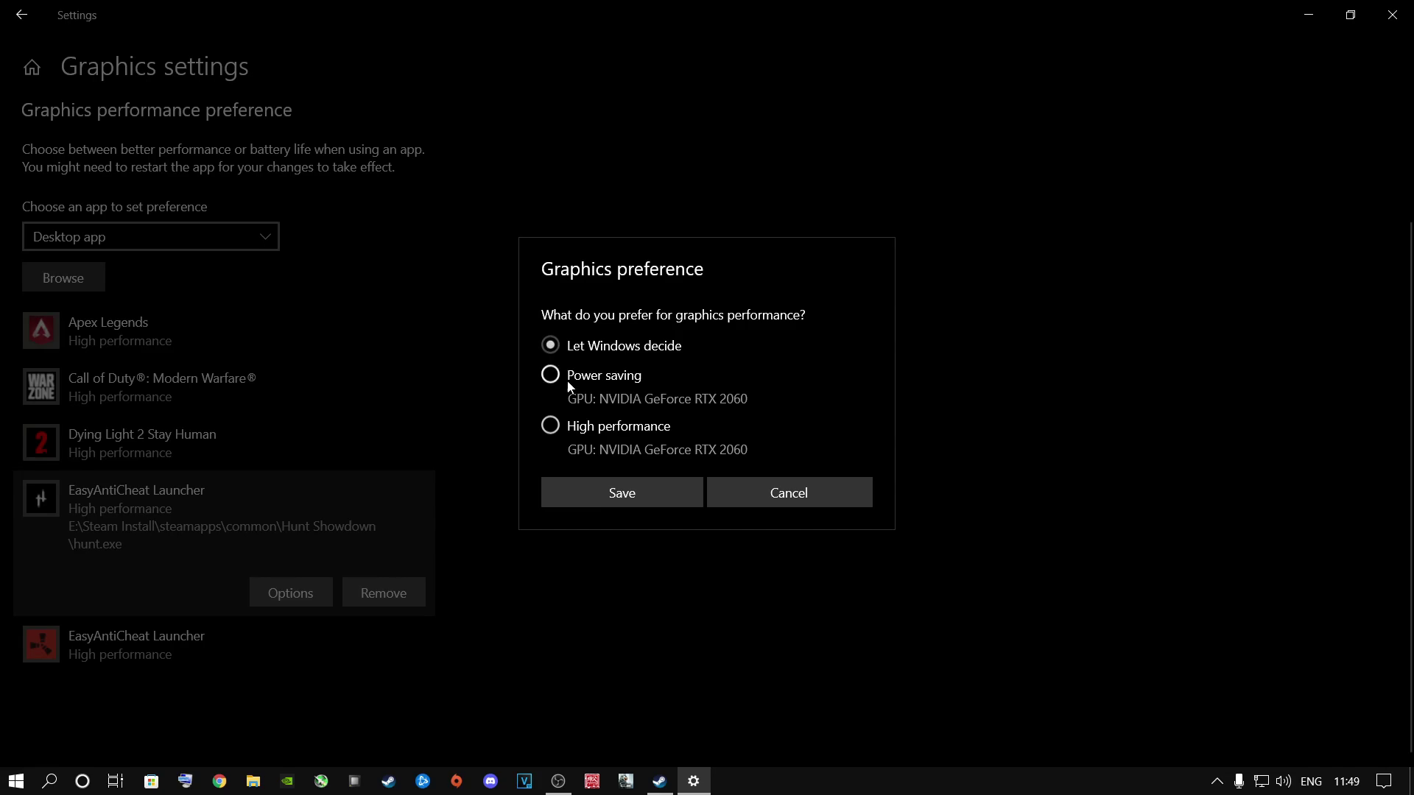
{"action": "left_click", "coordinate": [548, 426]}
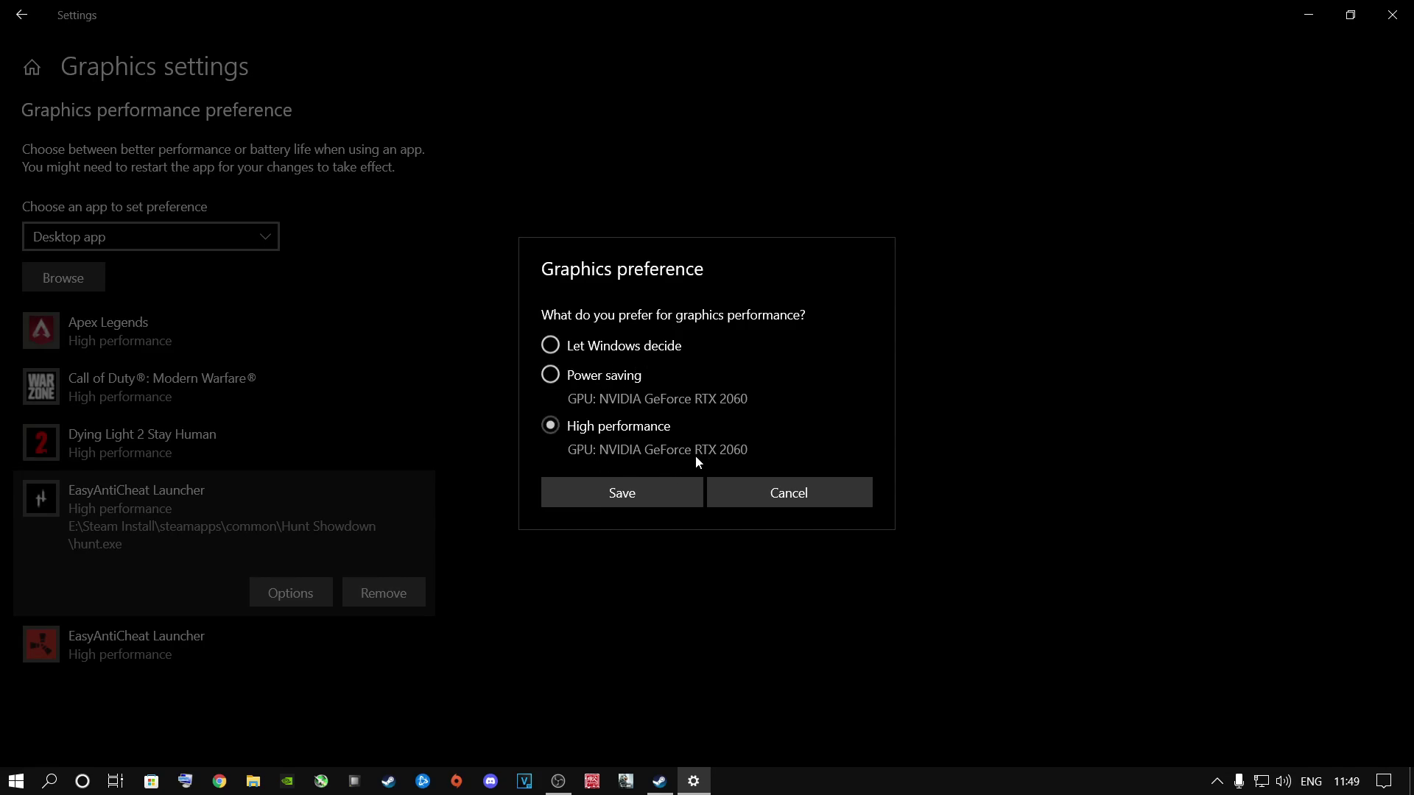
{"action": "left_click", "coordinate": [625, 494]}
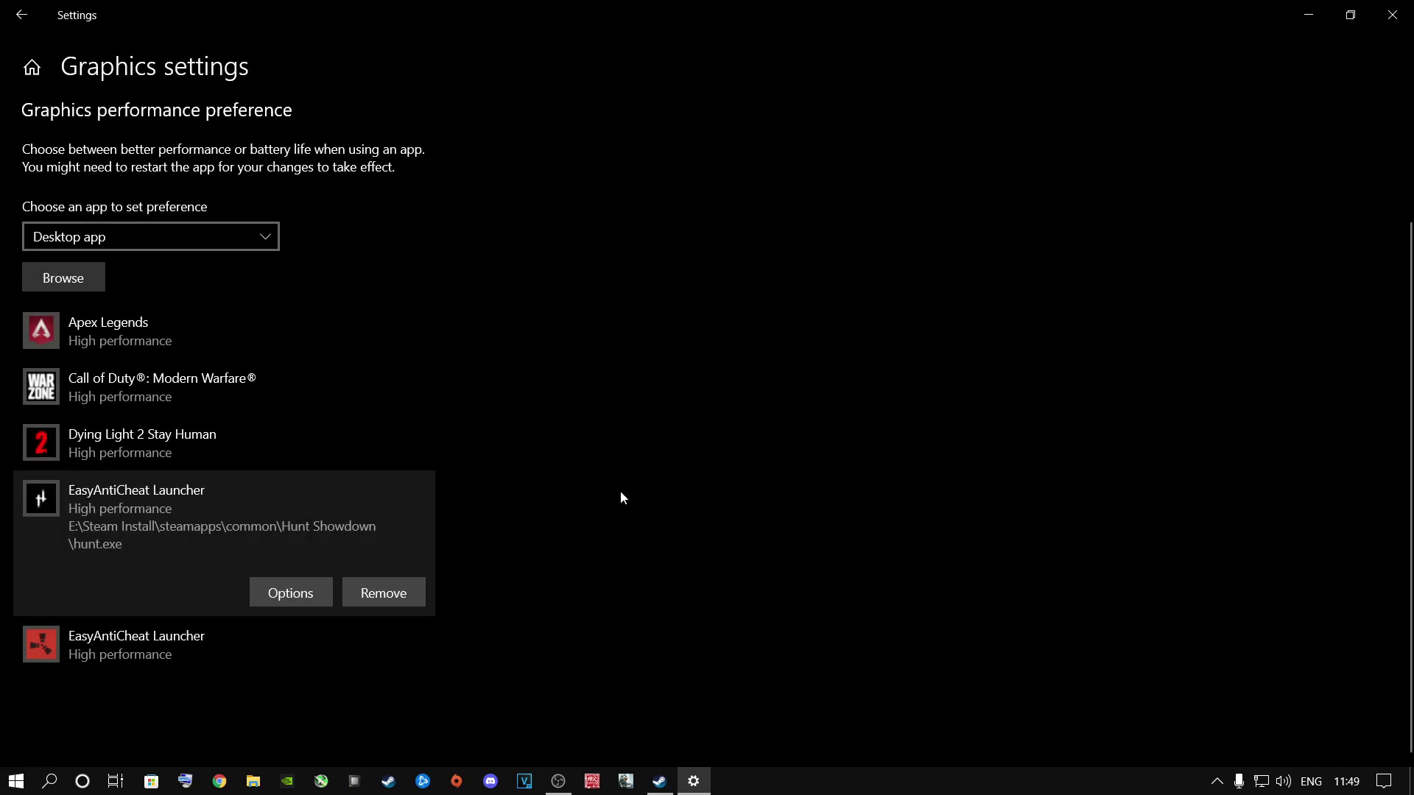
{"action": "left_click", "coordinate": [1392, 15]}
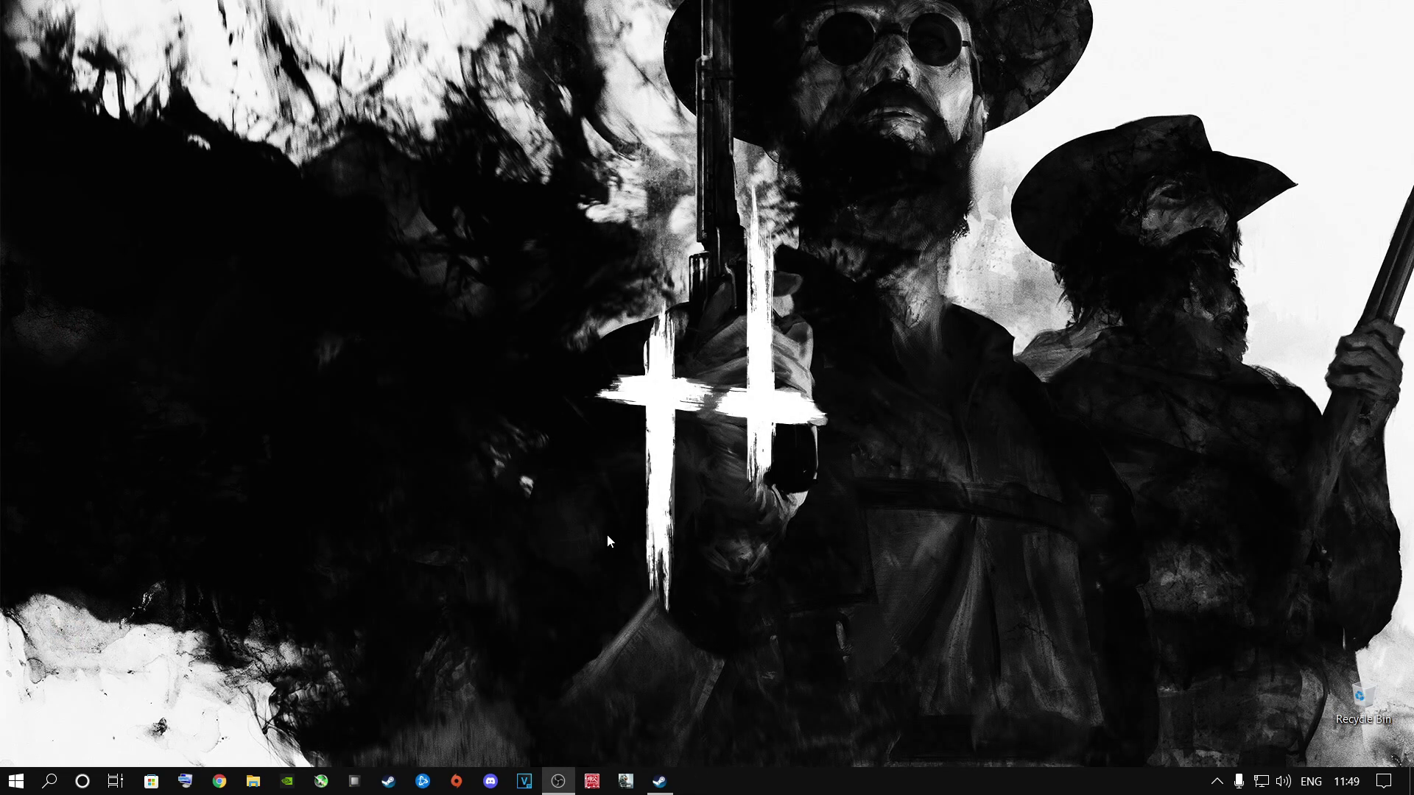
{"action": "left_click", "coordinate": [50, 781]}
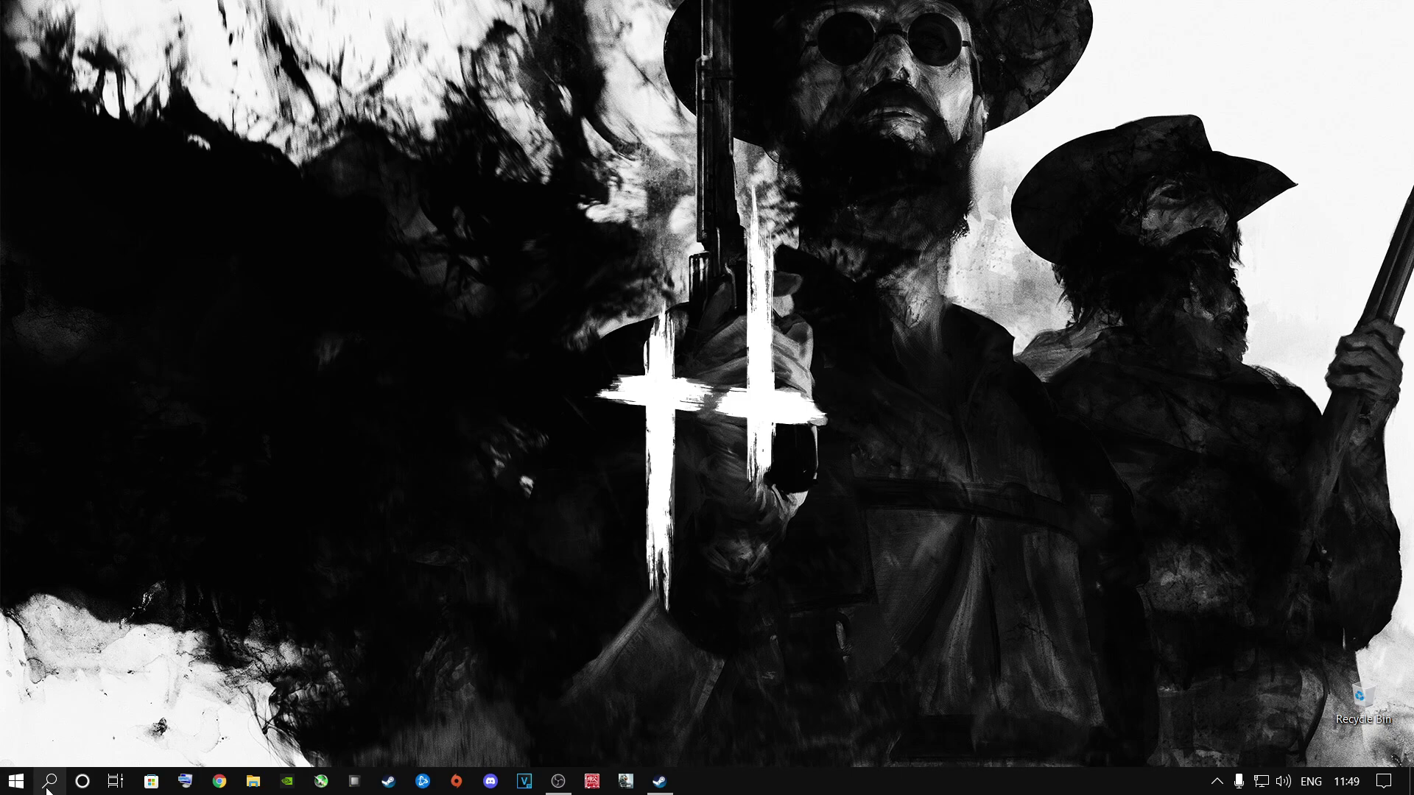
{"action": "type", "text": "r"}
{"action": "key", "text": "Return"}
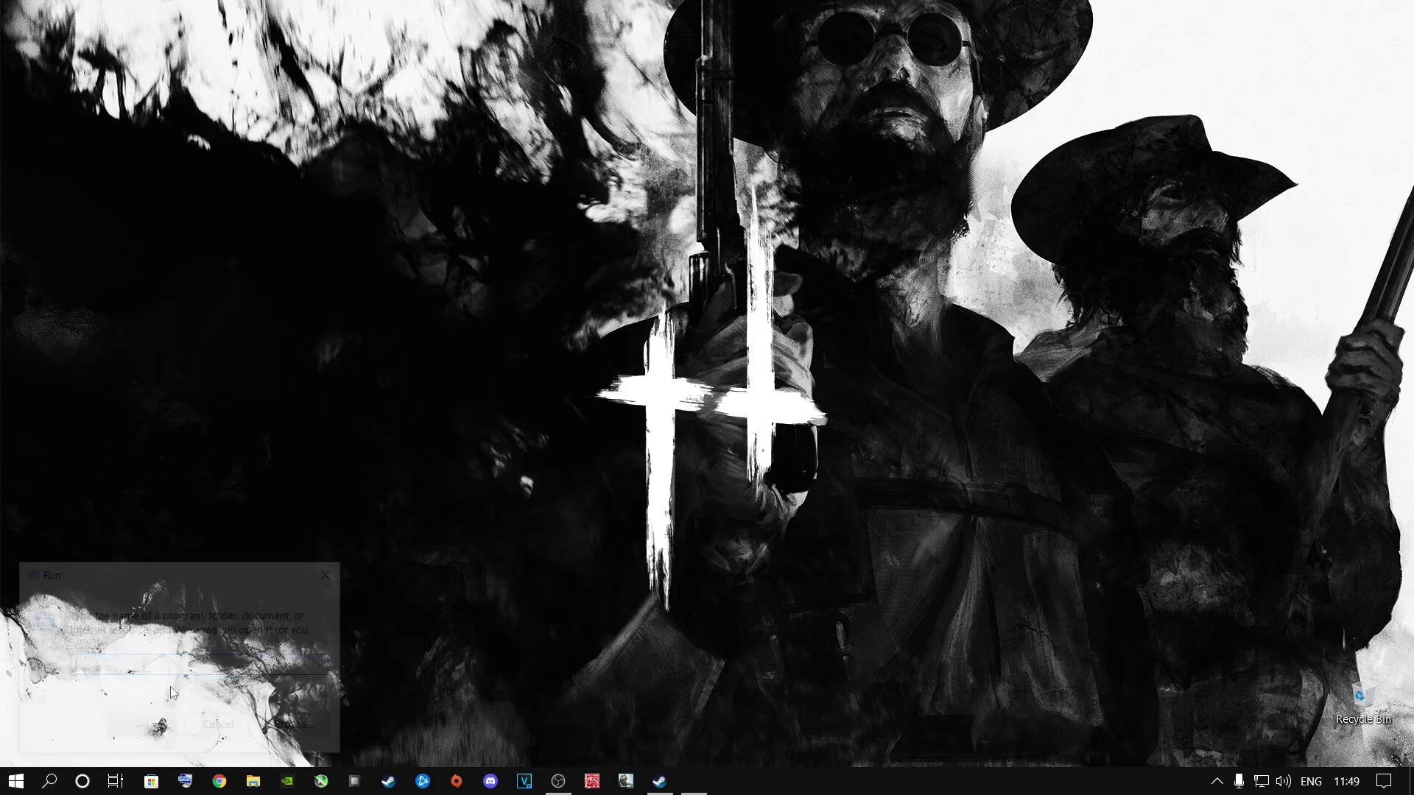
{"action": "left_click", "coordinate": [332, 578]}
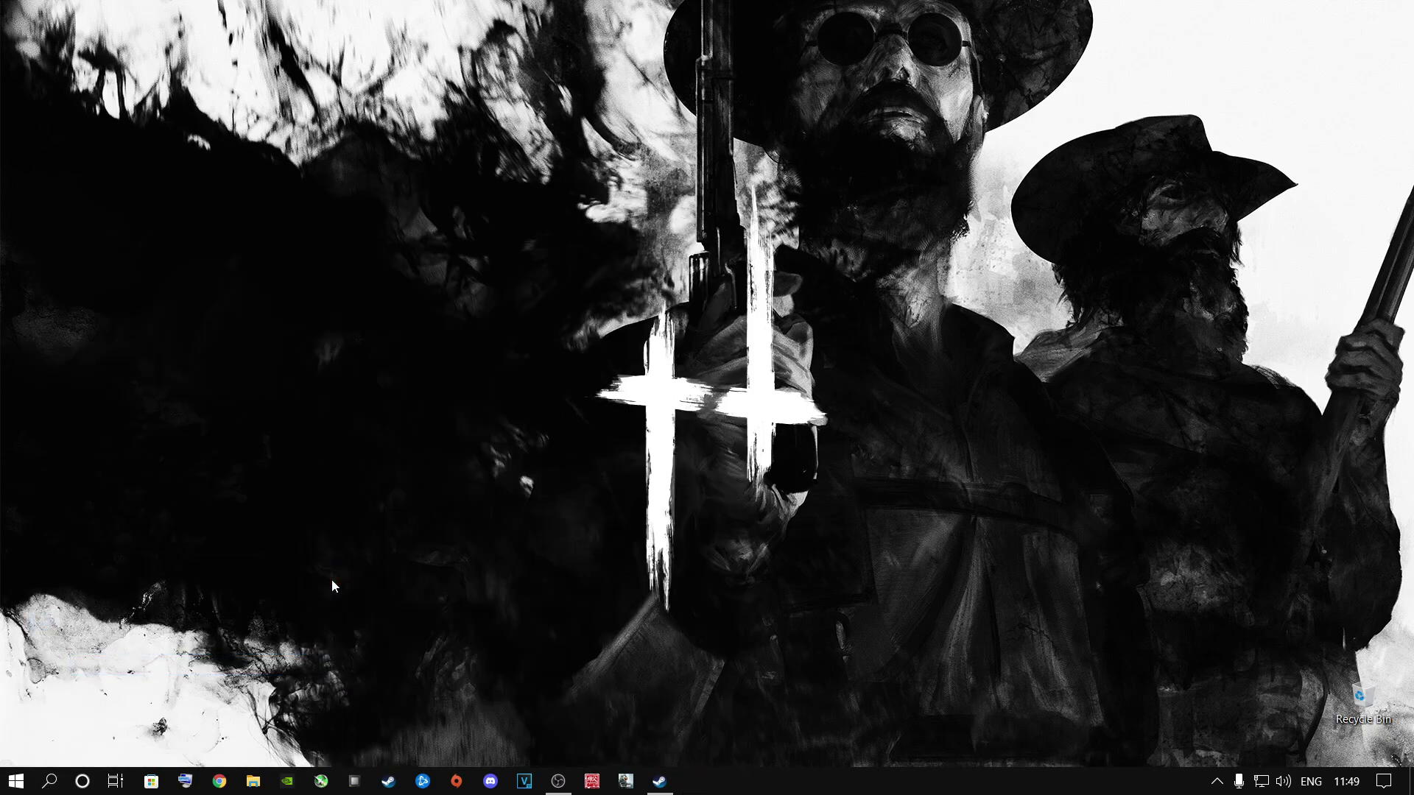
Step: Open the user's temporary files folder by running %temp% from the Run dialog
{"action": "key", "text": "super+r"}
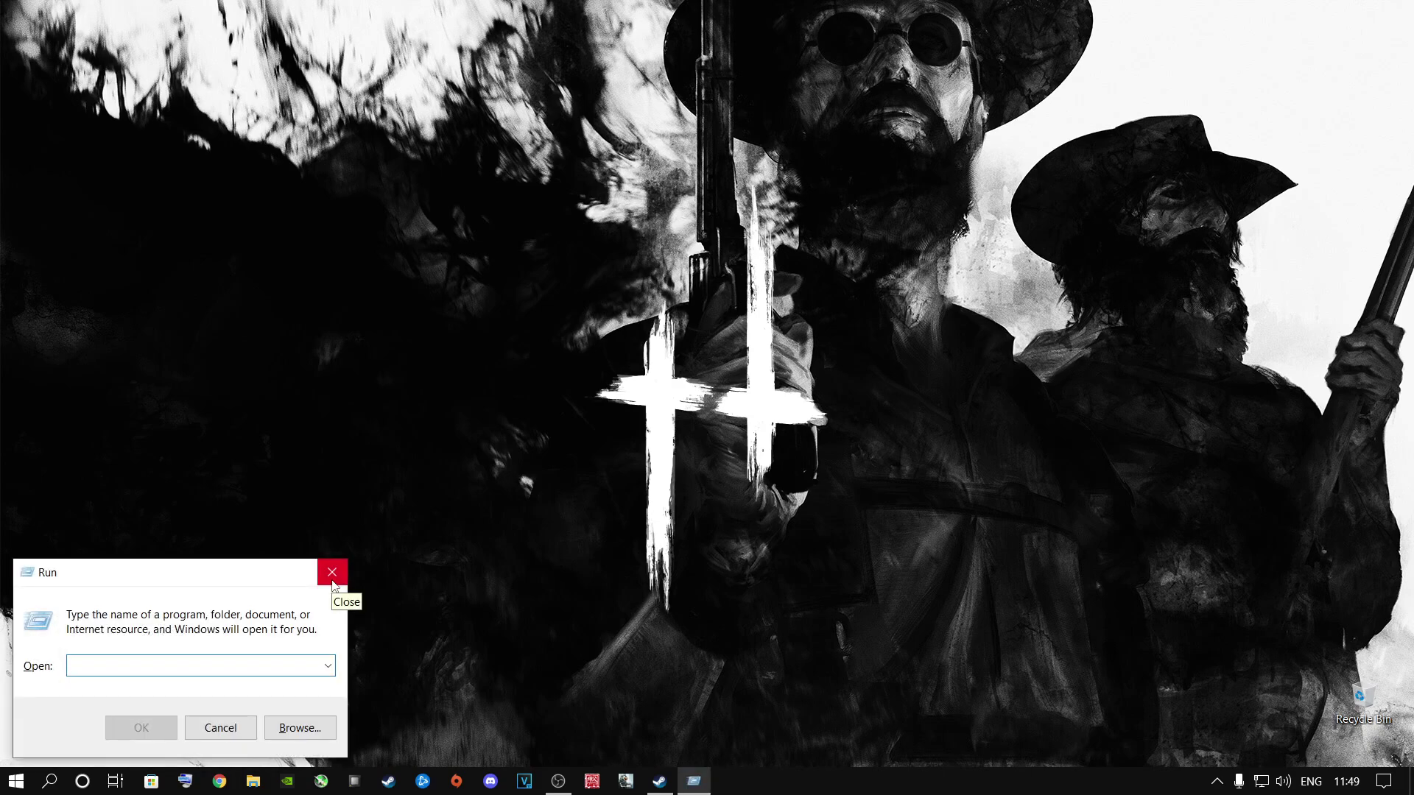
{"action": "type", "text": "%temp%"}
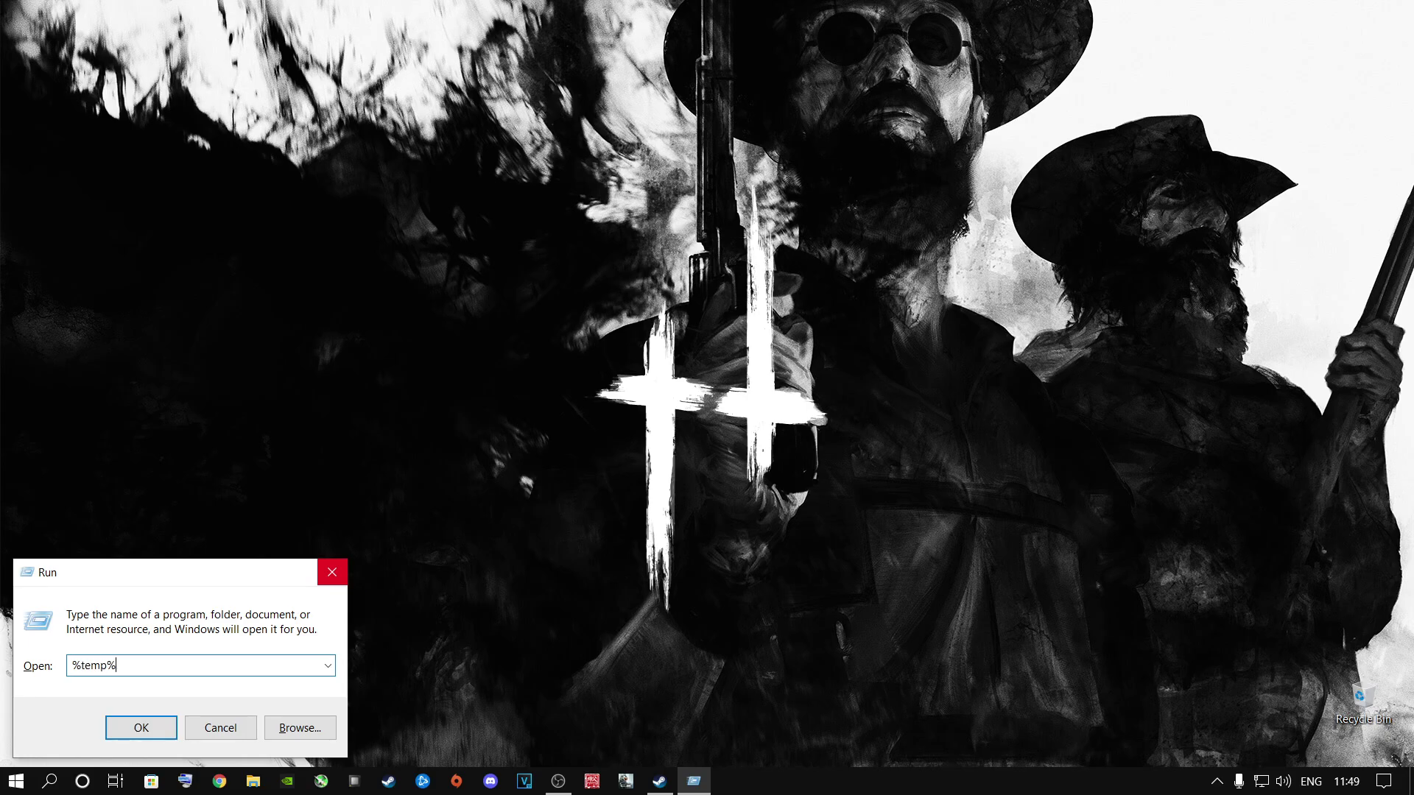
{"action": "key", "text": "Return"}
Step: Delete all files and folders in the user's Temp folder, granting administrator permission for the WinSAT folder, and close the window
{"action": "key", "text": "ctrl+a"}
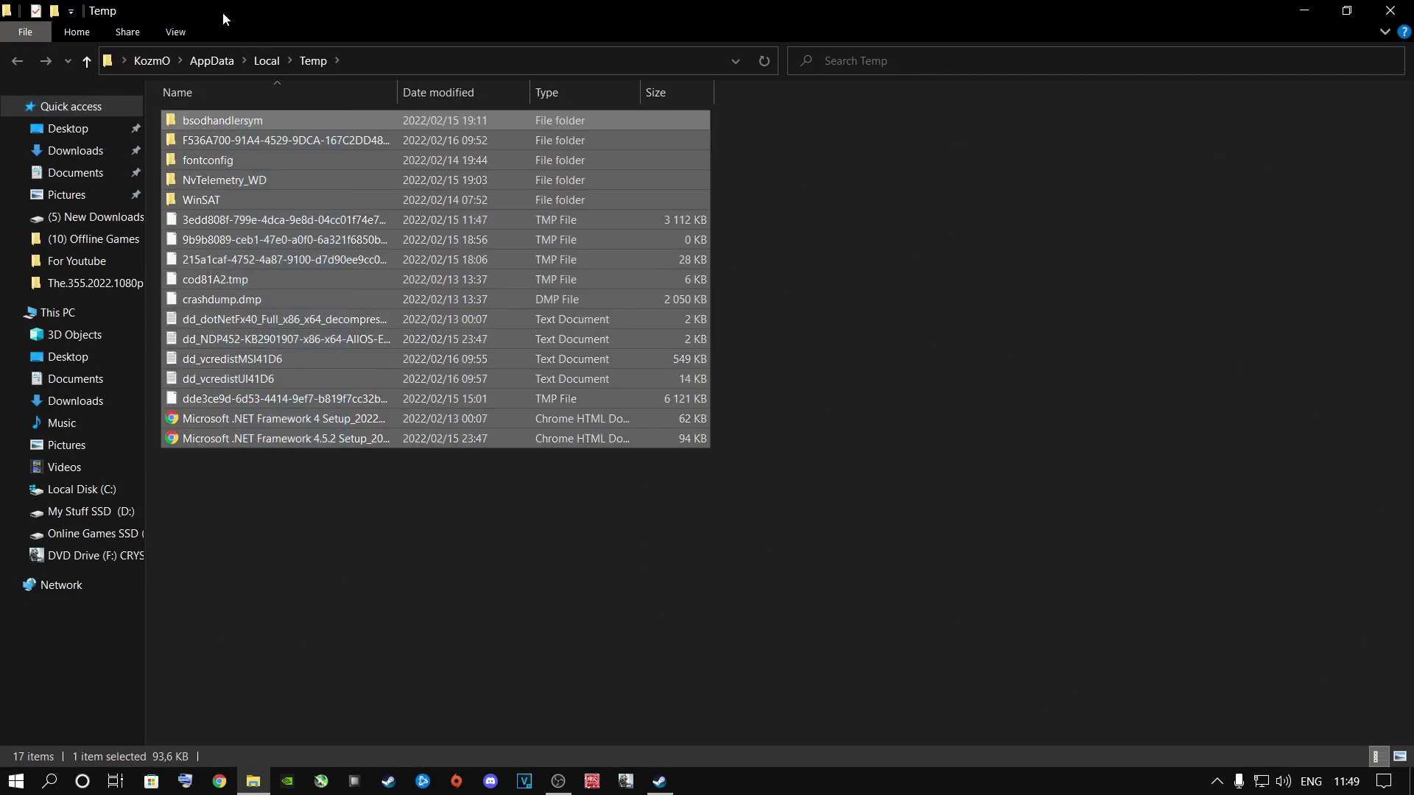
{"action": "left_click", "coordinate": [392, 424]}
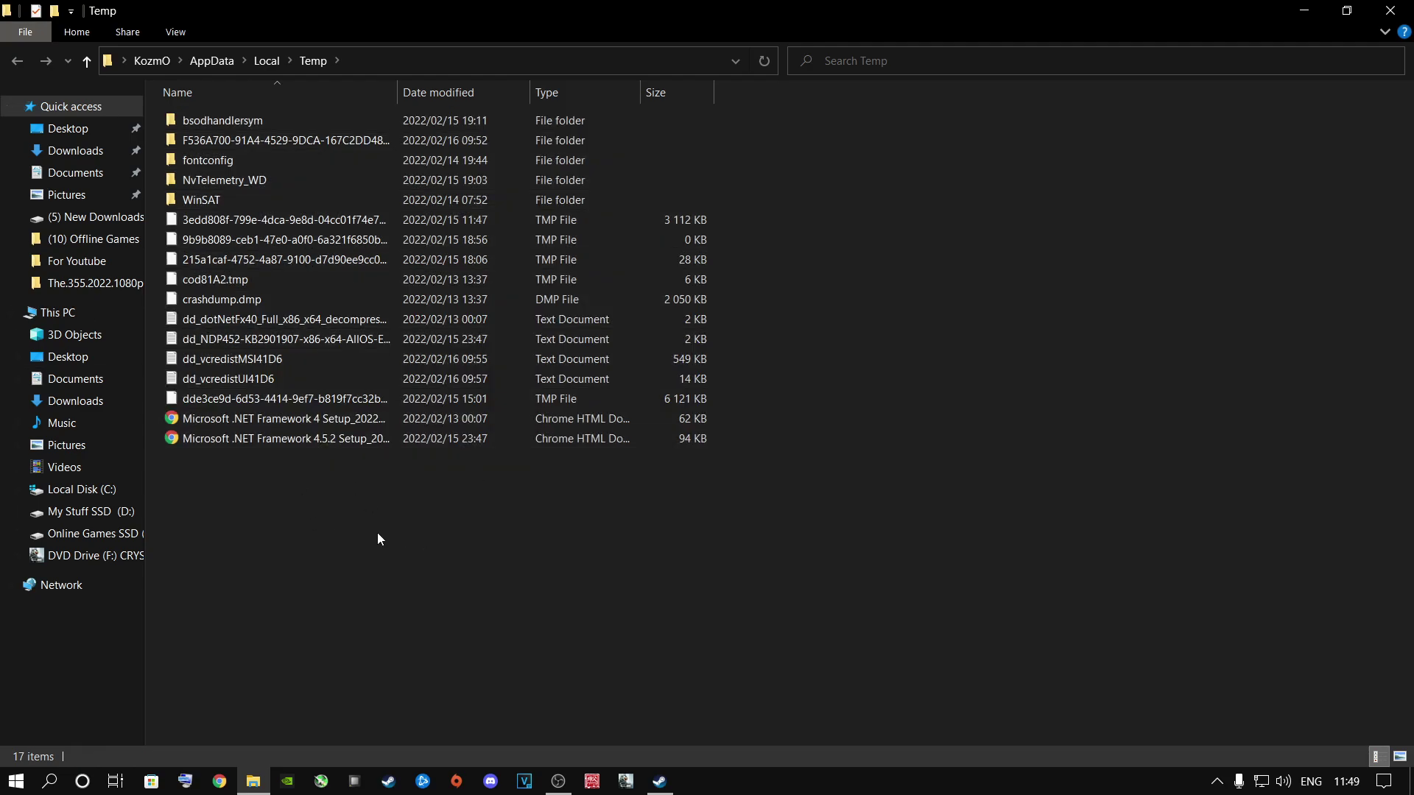
{"action": "left_click", "coordinate": [254, 283]}
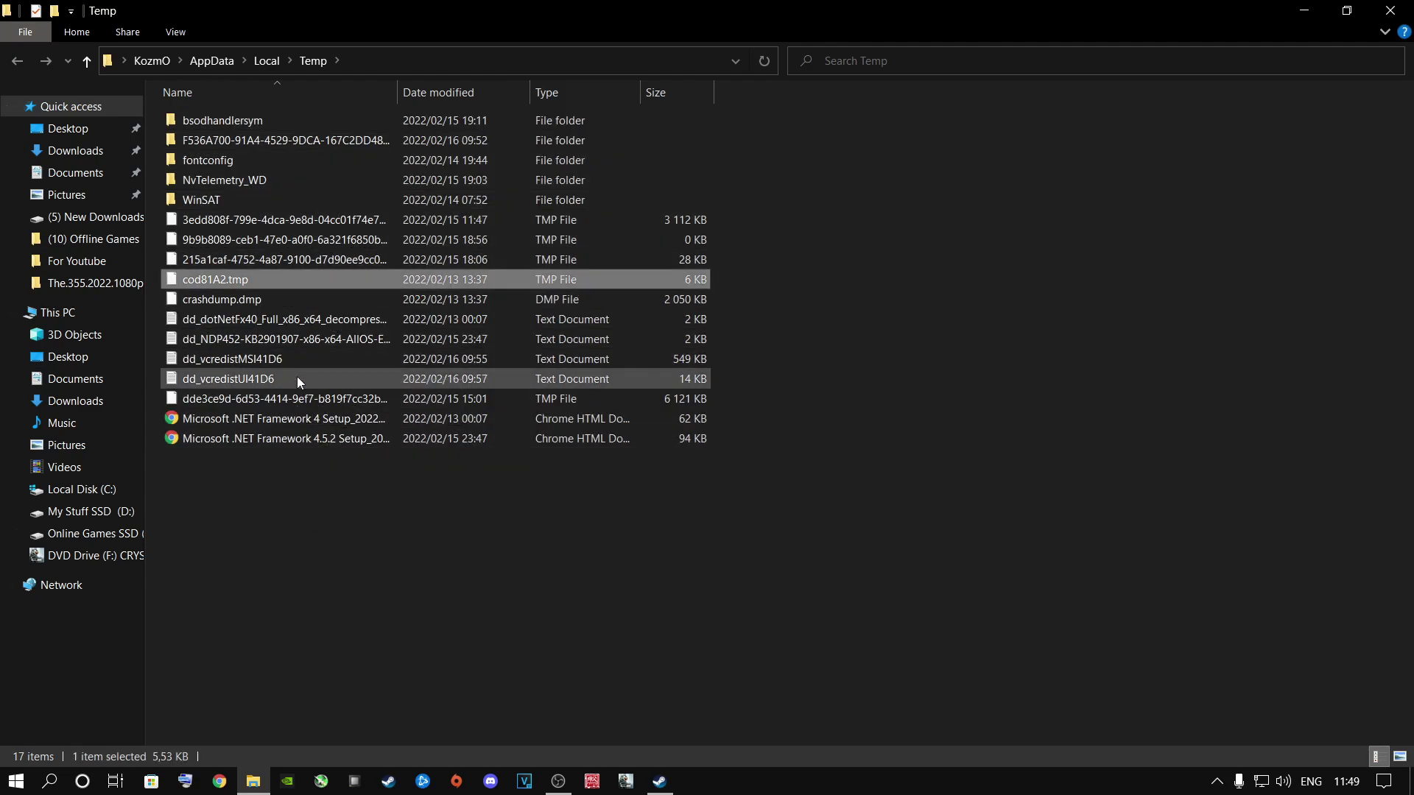
{"action": "key", "text": "ctrl+a"}
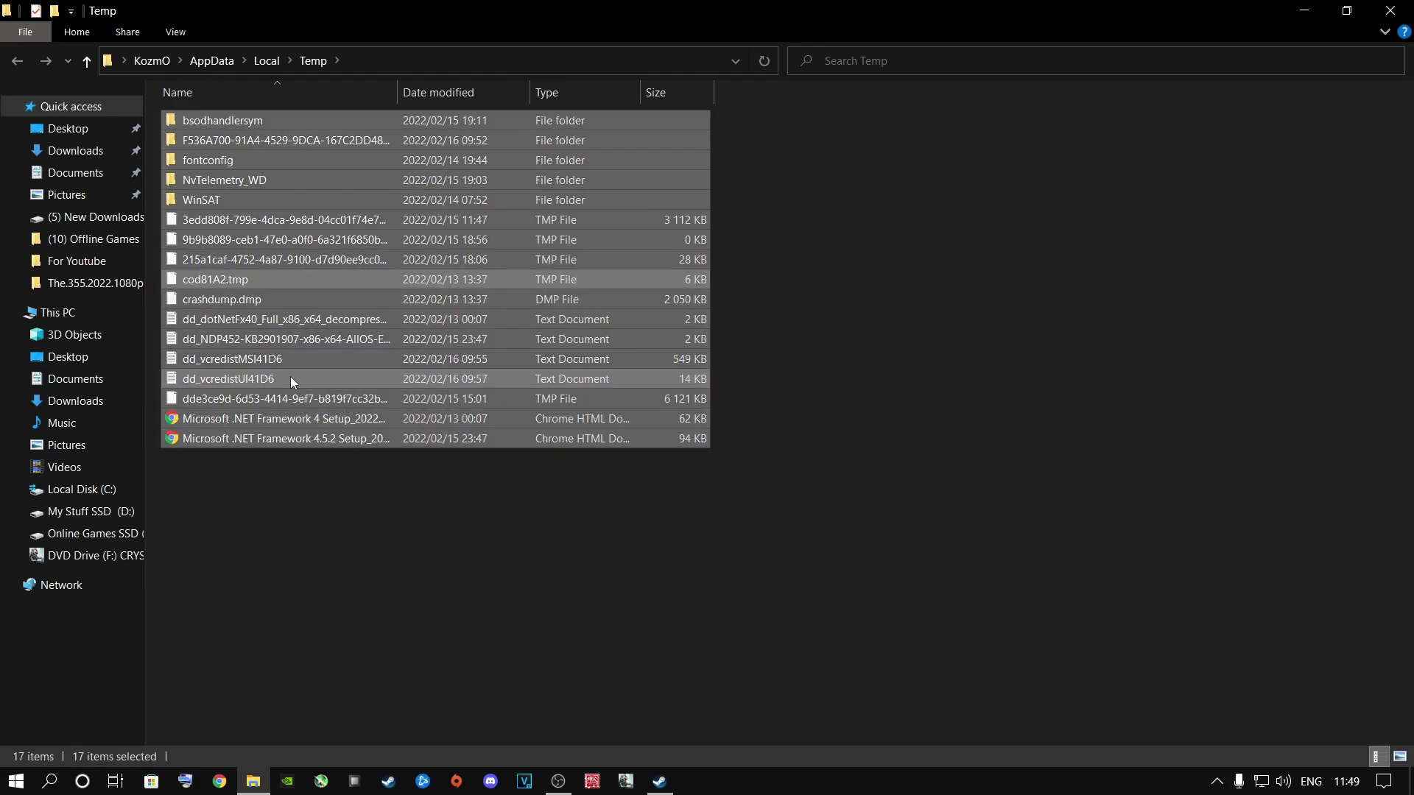
{"action": "right_click", "coordinate": [244, 338]}
{"action": "left_click", "coordinate": [280, 542]}
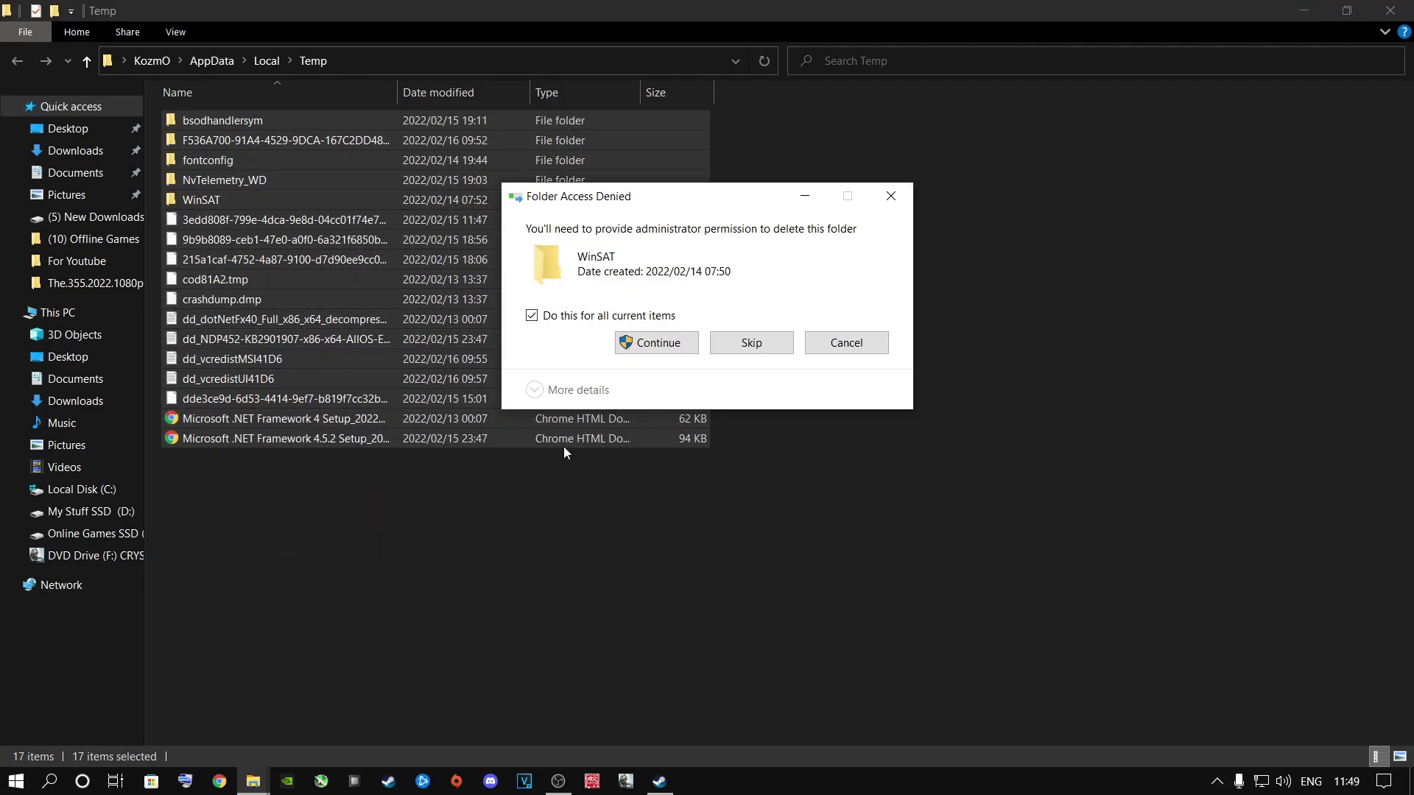
{"action": "left_click", "coordinate": [674, 347]}
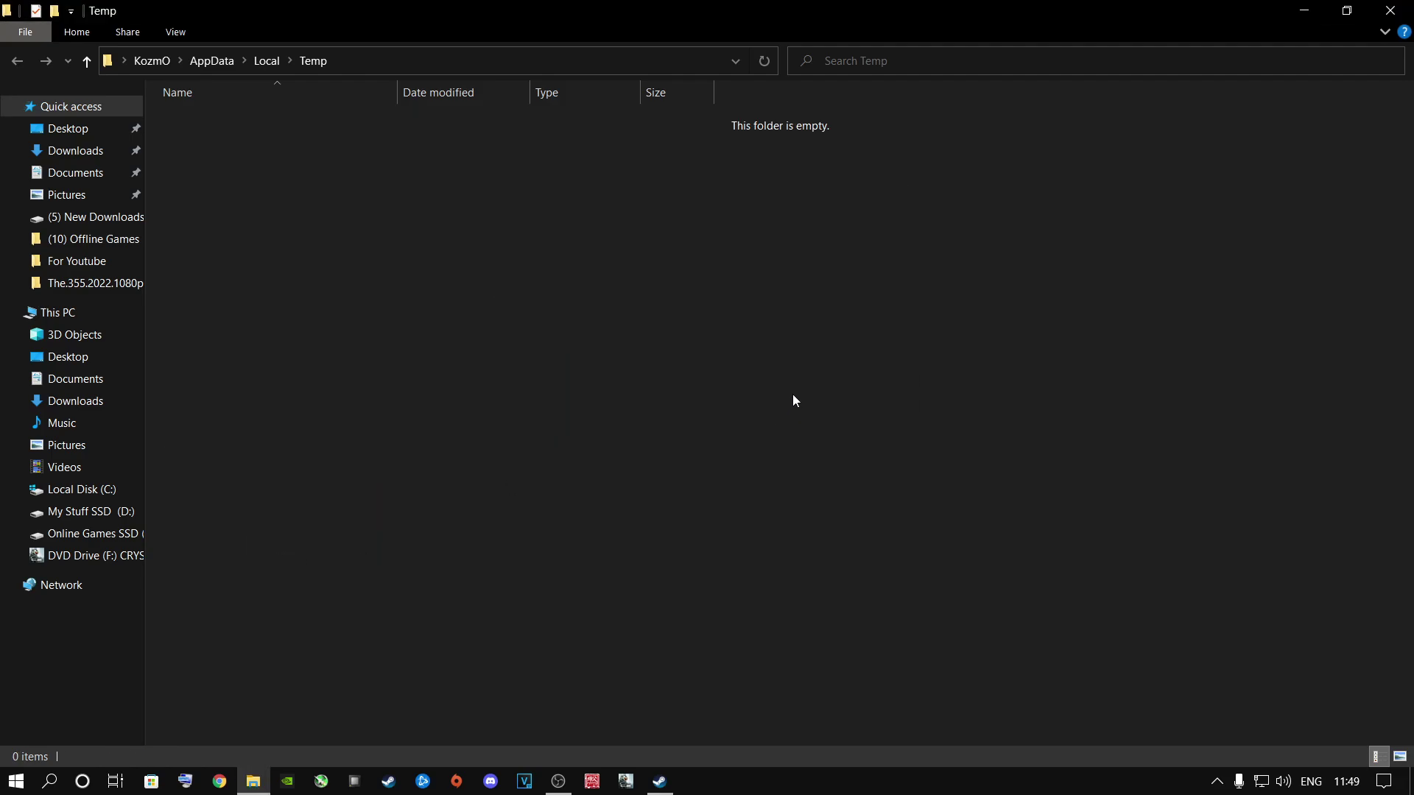
{"action": "left_click", "coordinate": [1347, 11]}
{"action": "left_click", "coordinate": [608, 11]}
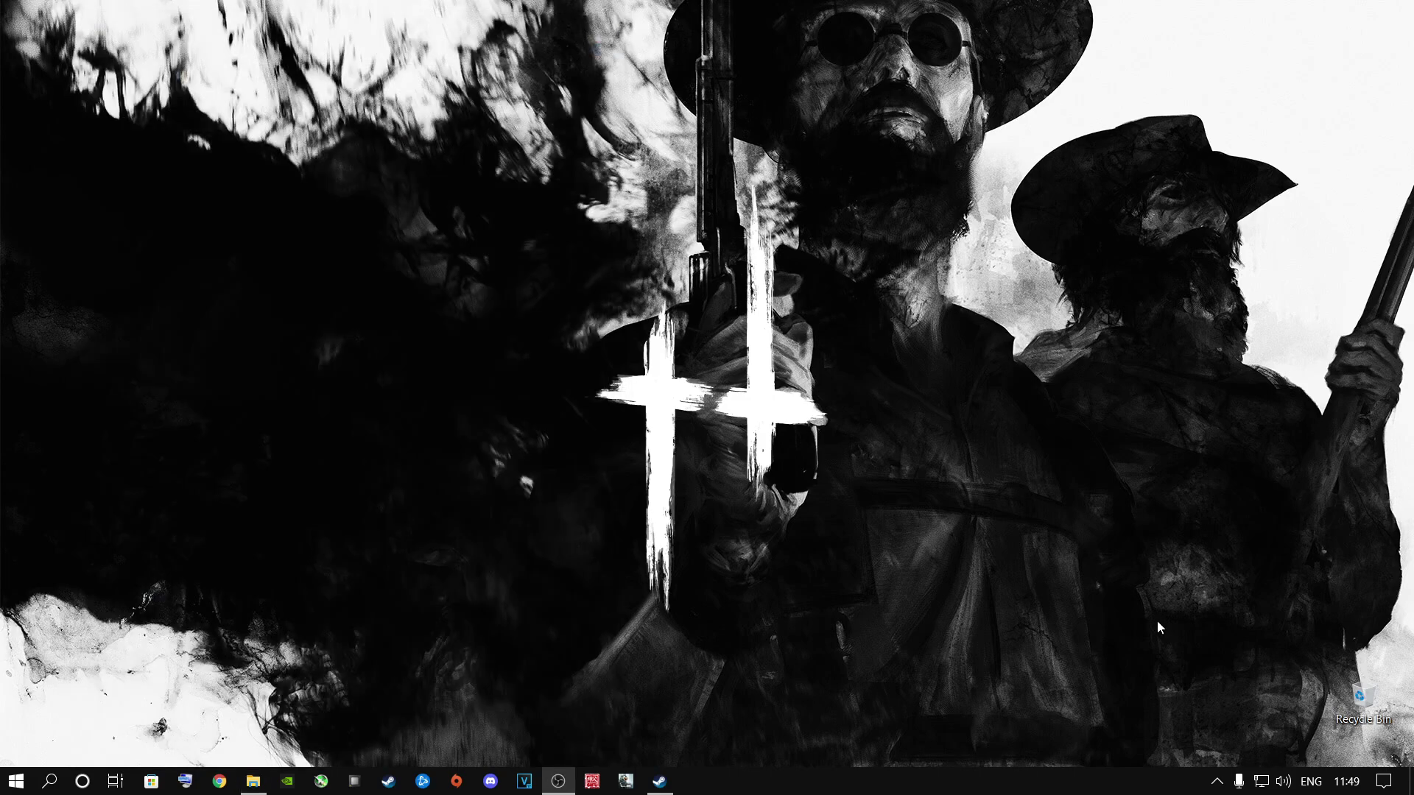
Step: Empty the Recycle Bin, granting administrator permission for deleting the WinSAT folder
{"action": "right_click", "coordinate": [1359, 698]}
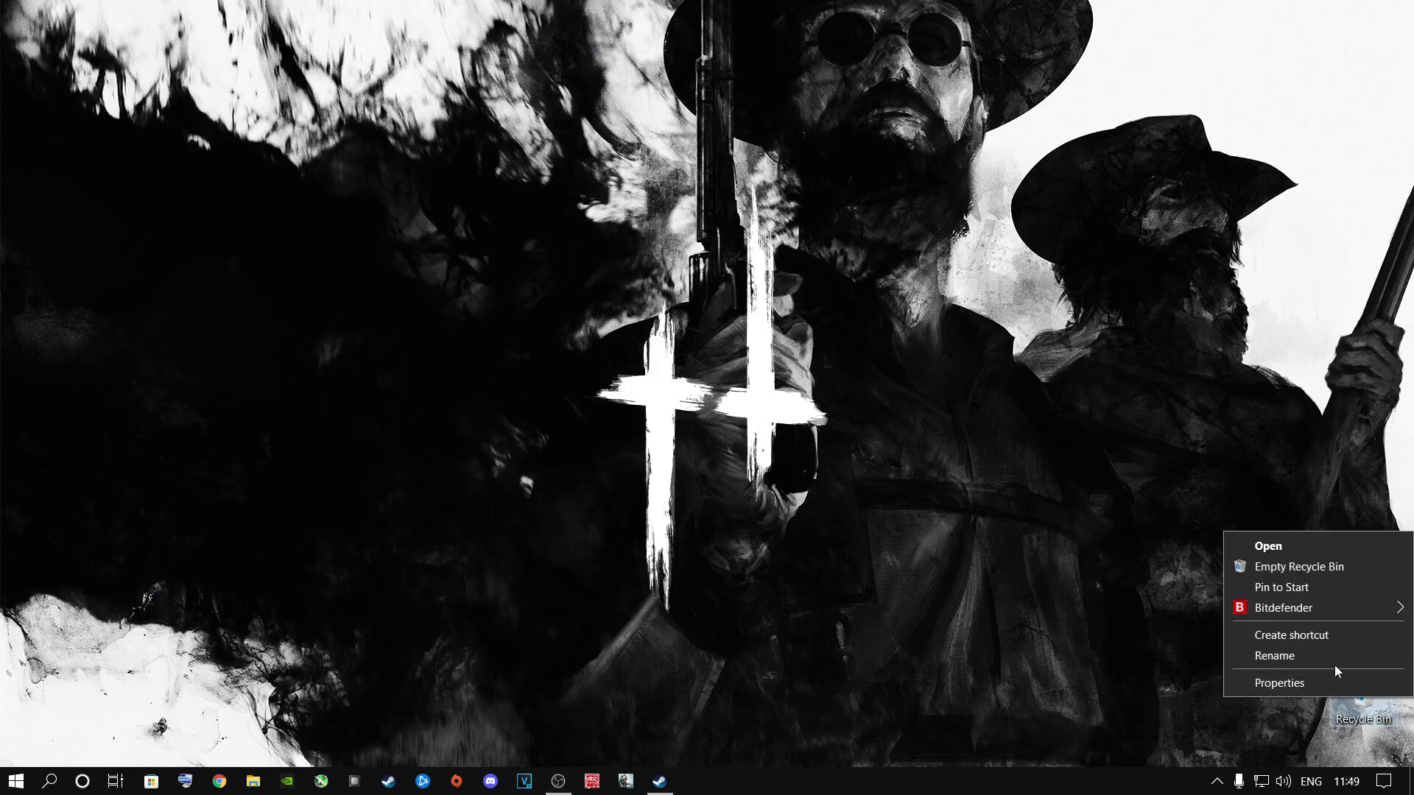
{"action": "left_click", "coordinate": [1256, 567]}
{"action": "left_click", "coordinate": [759, 410]}
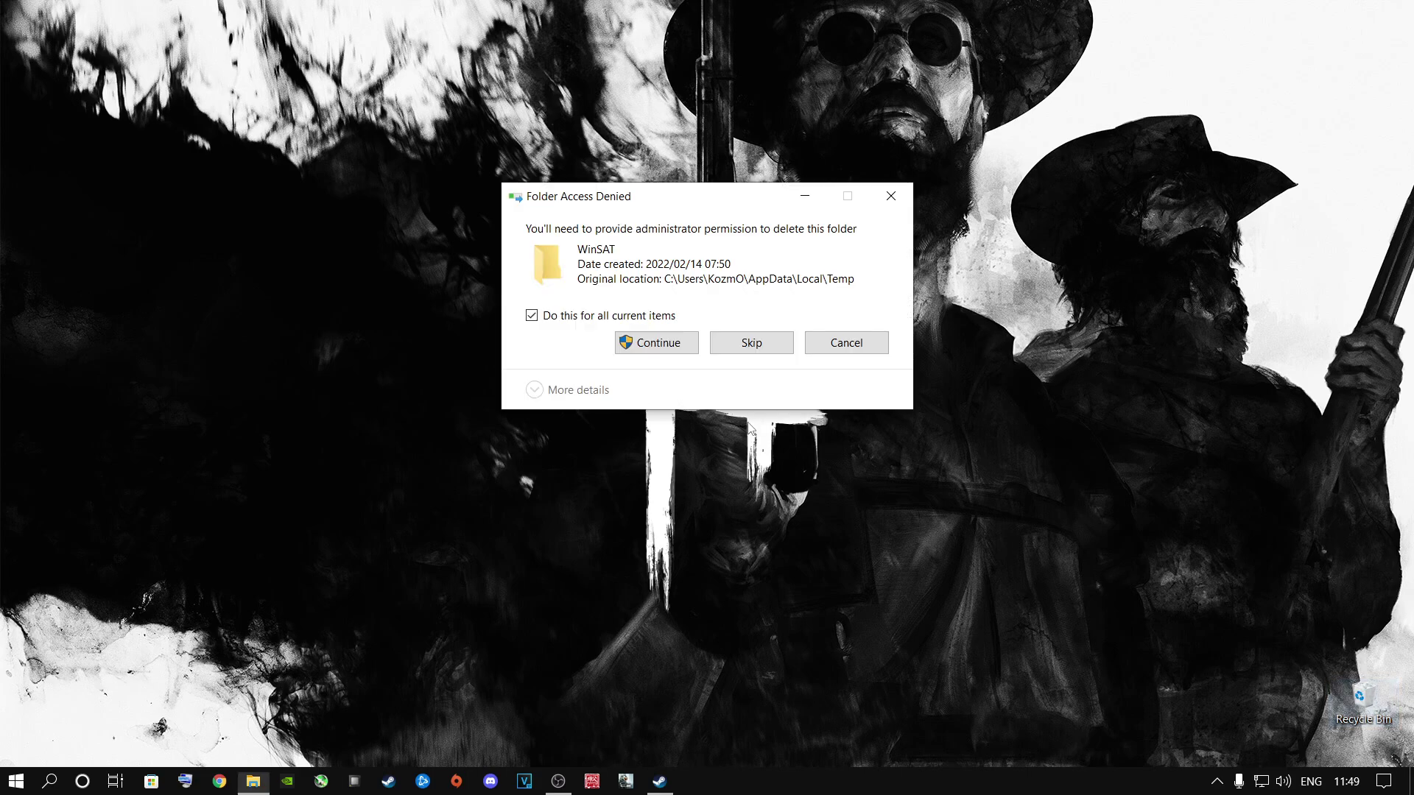
{"action": "left_click", "coordinate": [653, 343]}
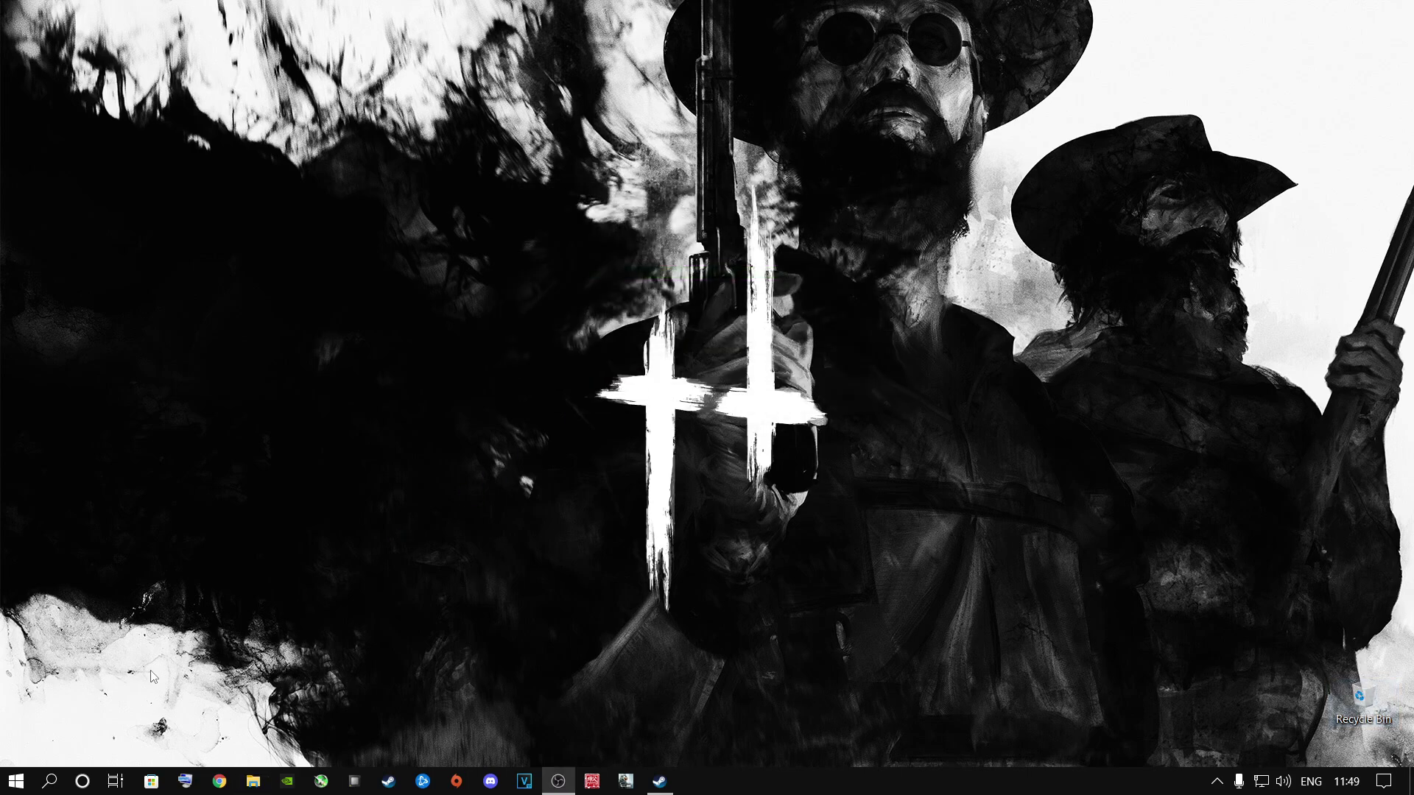
Step: Open the Windows Temp folder by running temp from the Run dialog
{"action": "key", "text": "super+r"}
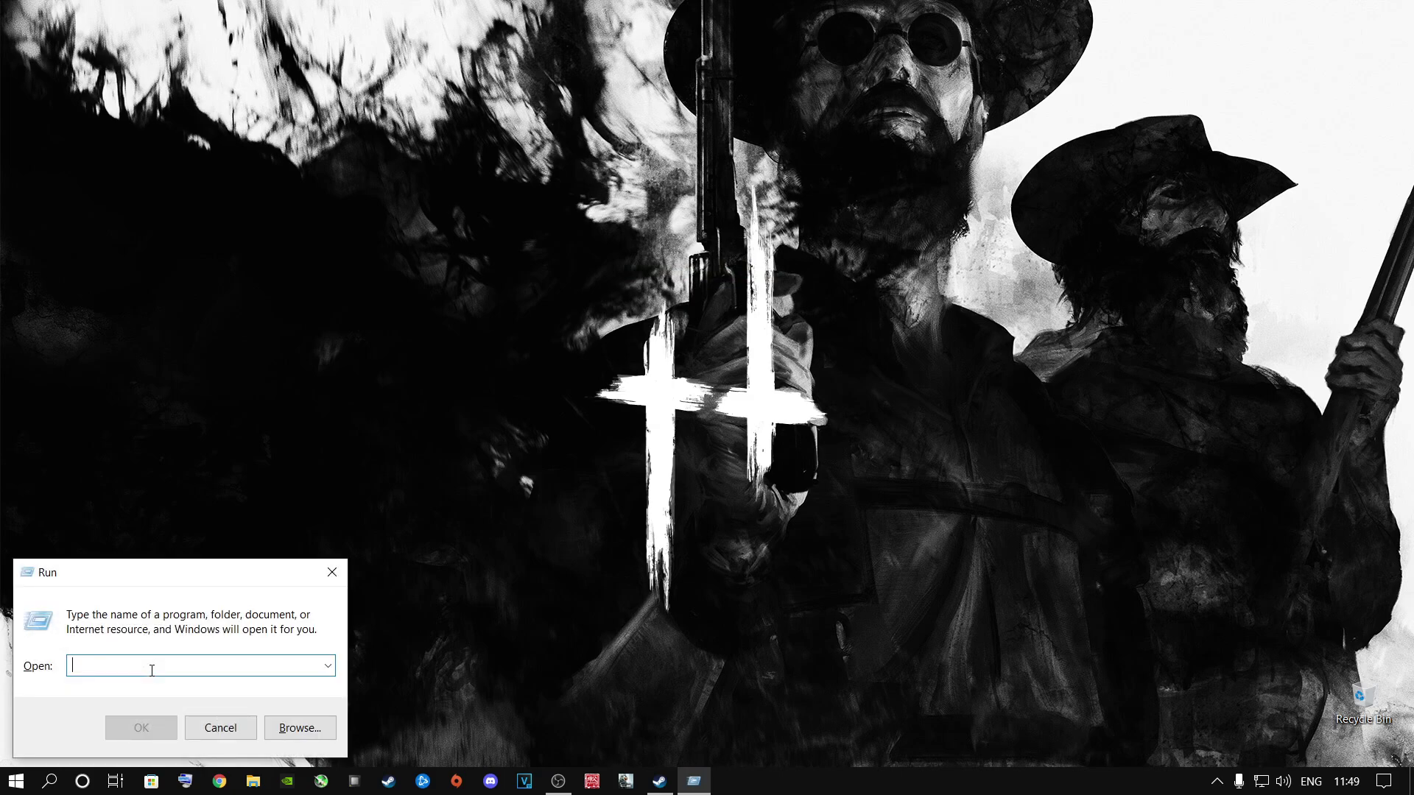
{"action": "type", "text": "temp"}
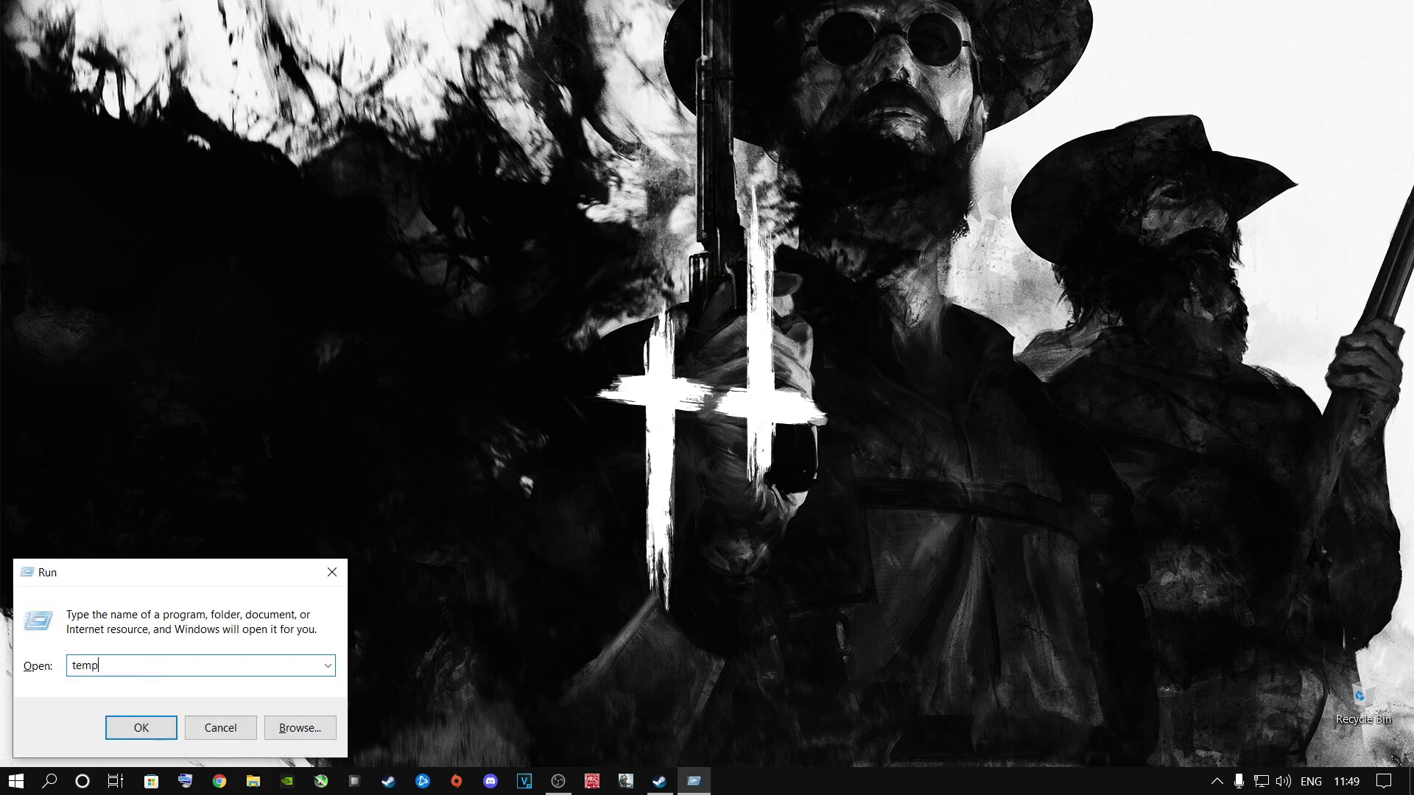
{"action": "key", "text": "Return"}
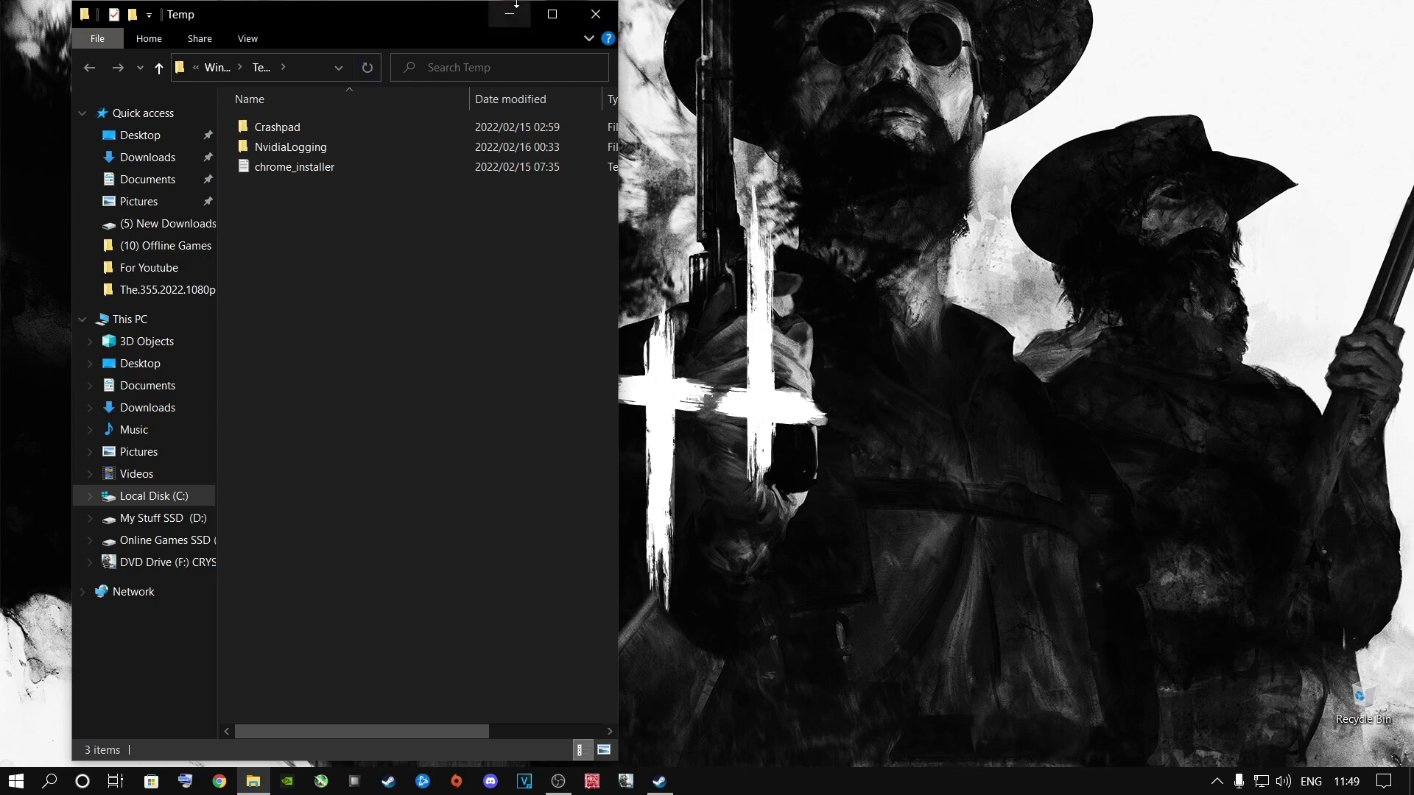
Step: Delete Crashpad, NvidiaLogging and chrome_installer from the Windows Temp folder, and close the folder window
{"action": "left_click", "coordinate": [298, 147]}
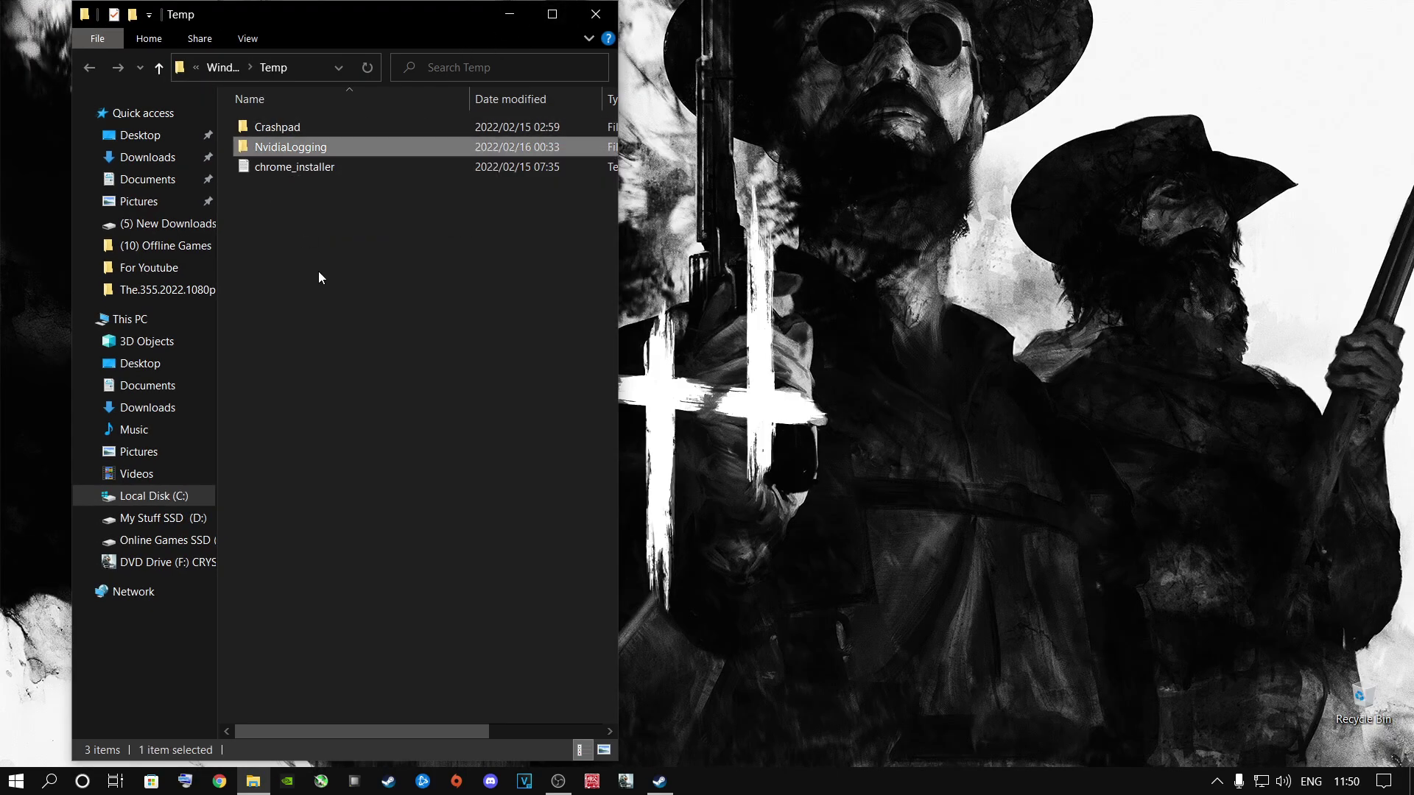
{"action": "key", "text": "ctrl+a"}
{"action": "right_click", "coordinate": [280, 171]}
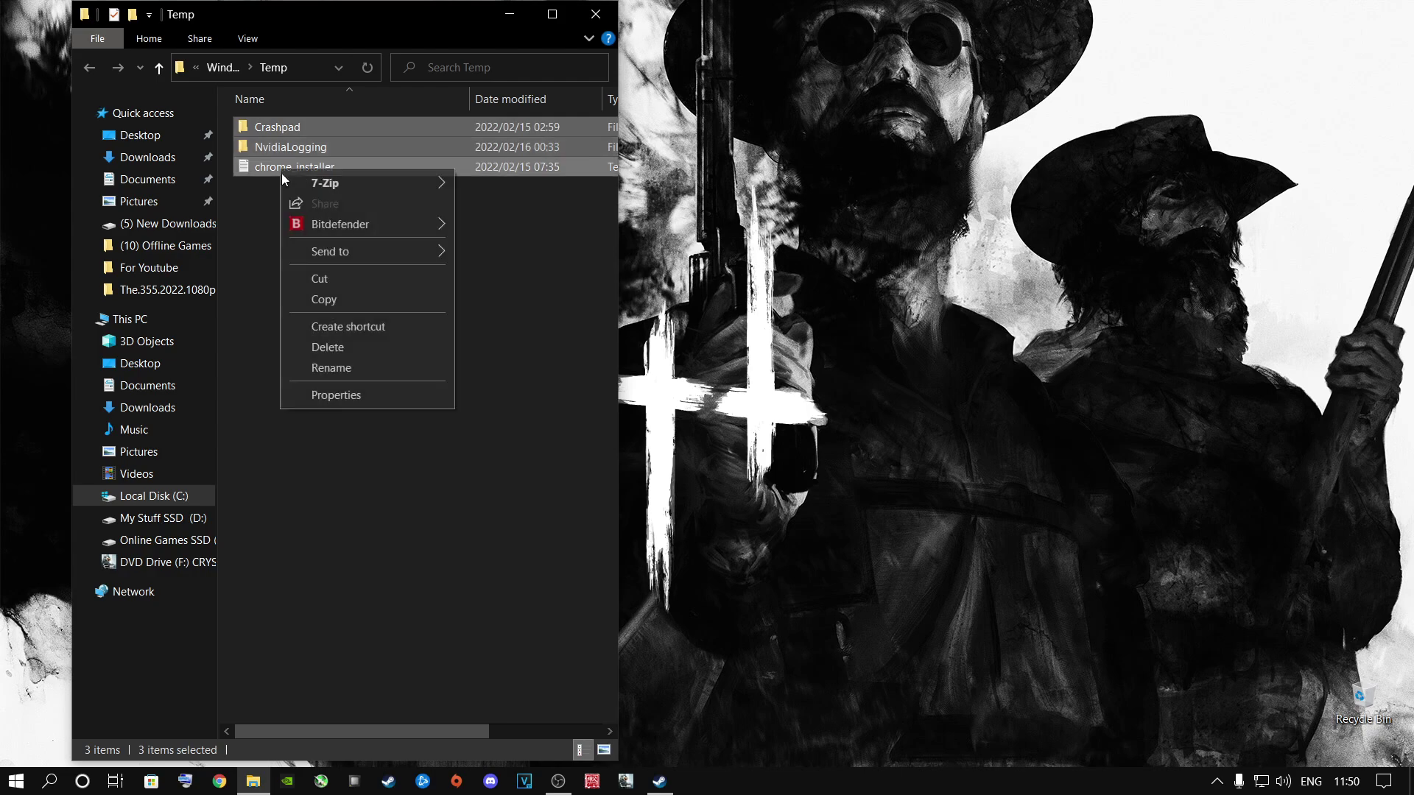
{"action": "left_click", "coordinate": [329, 348]}
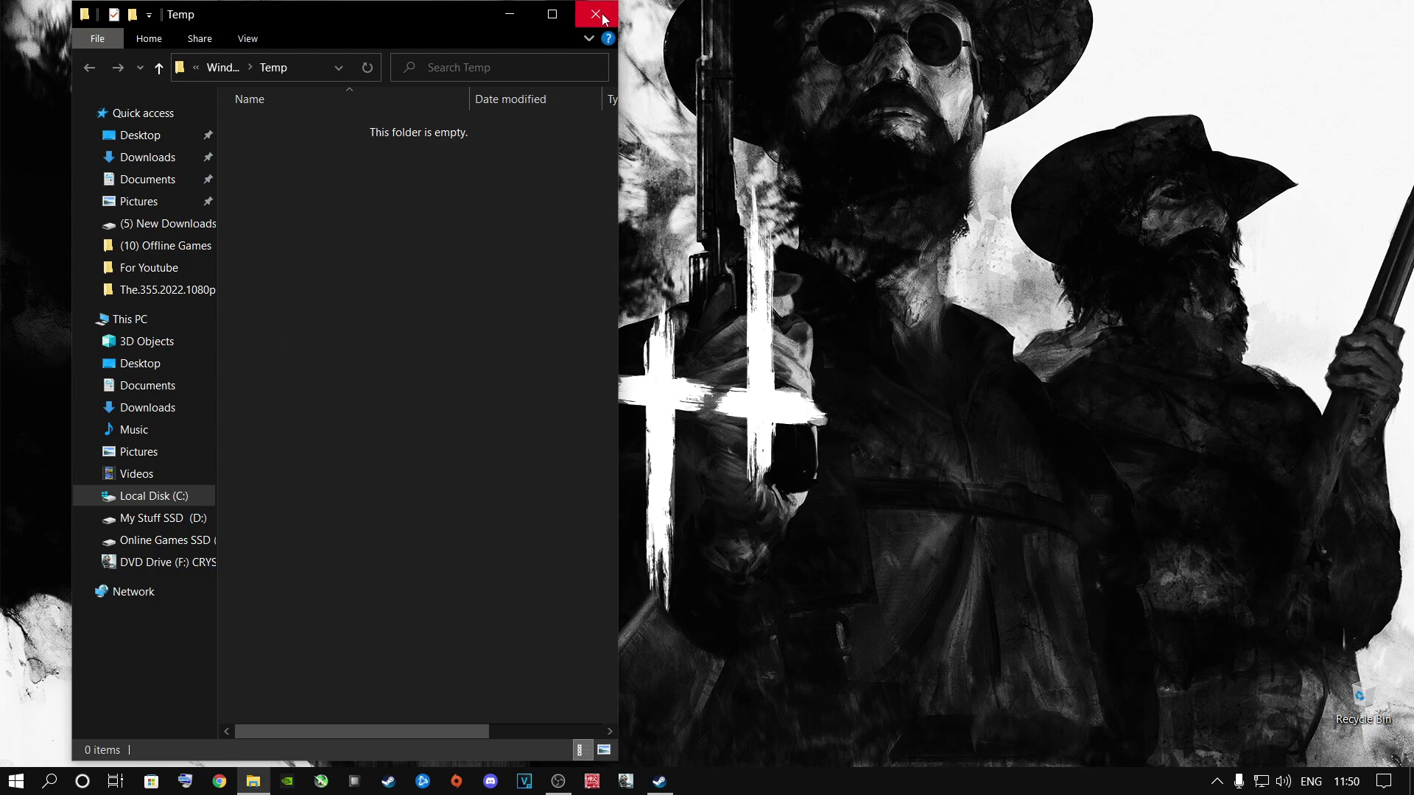
{"action": "left_click", "coordinate": [597, 14]}
Step: Empty the Recycle Bin again to permanently remove the items deleted from the Windows Temp folder
{"action": "right_click", "coordinate": [1336, 700]}
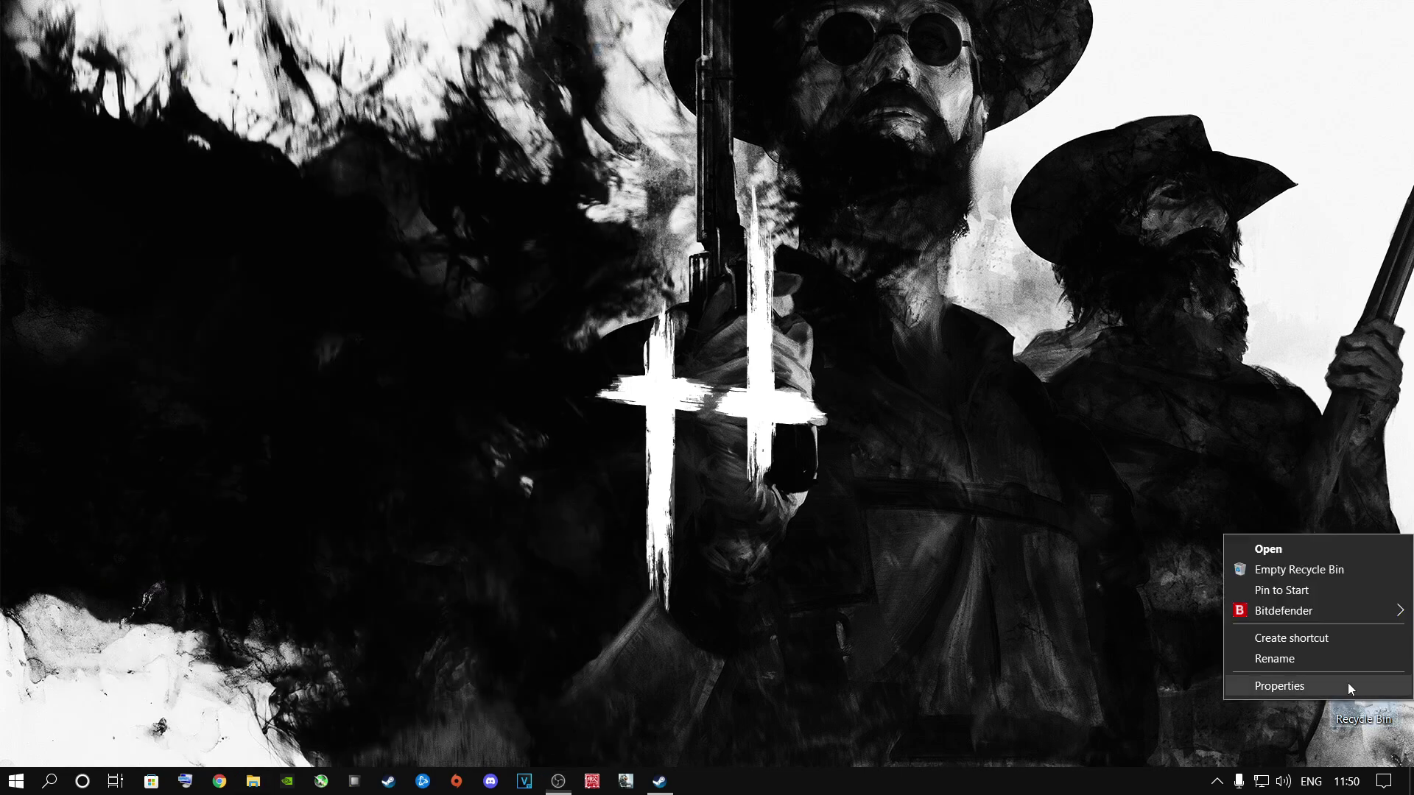
{"action": "left_click", "coordinate": [1284, 573]}
{"action": "left_click", "coordinate": [754, 410]}
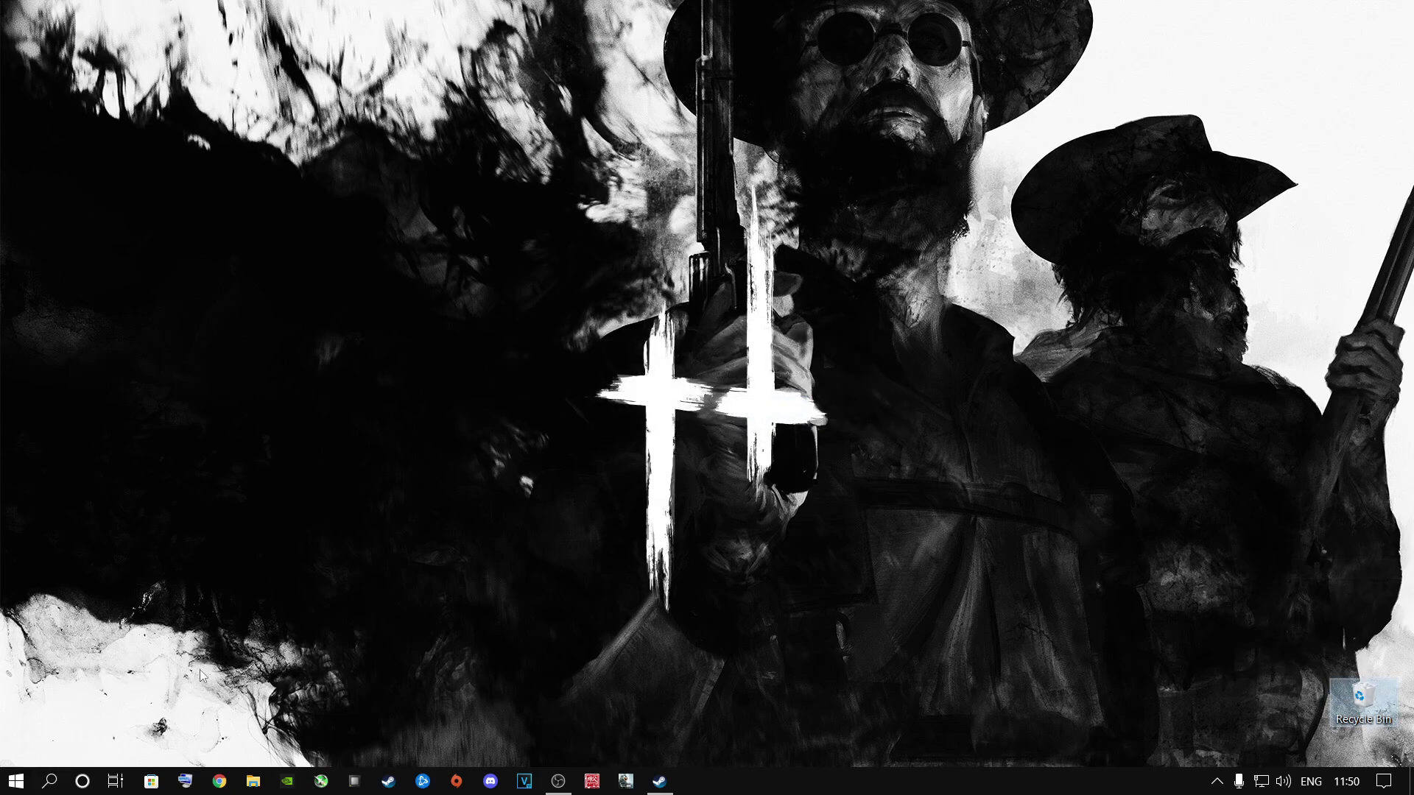
Step: Open the Prefetch folder by running prefetch from the Run dialog, grant access to it, and maximize the window
{"action": "key", "text": "super+r"}
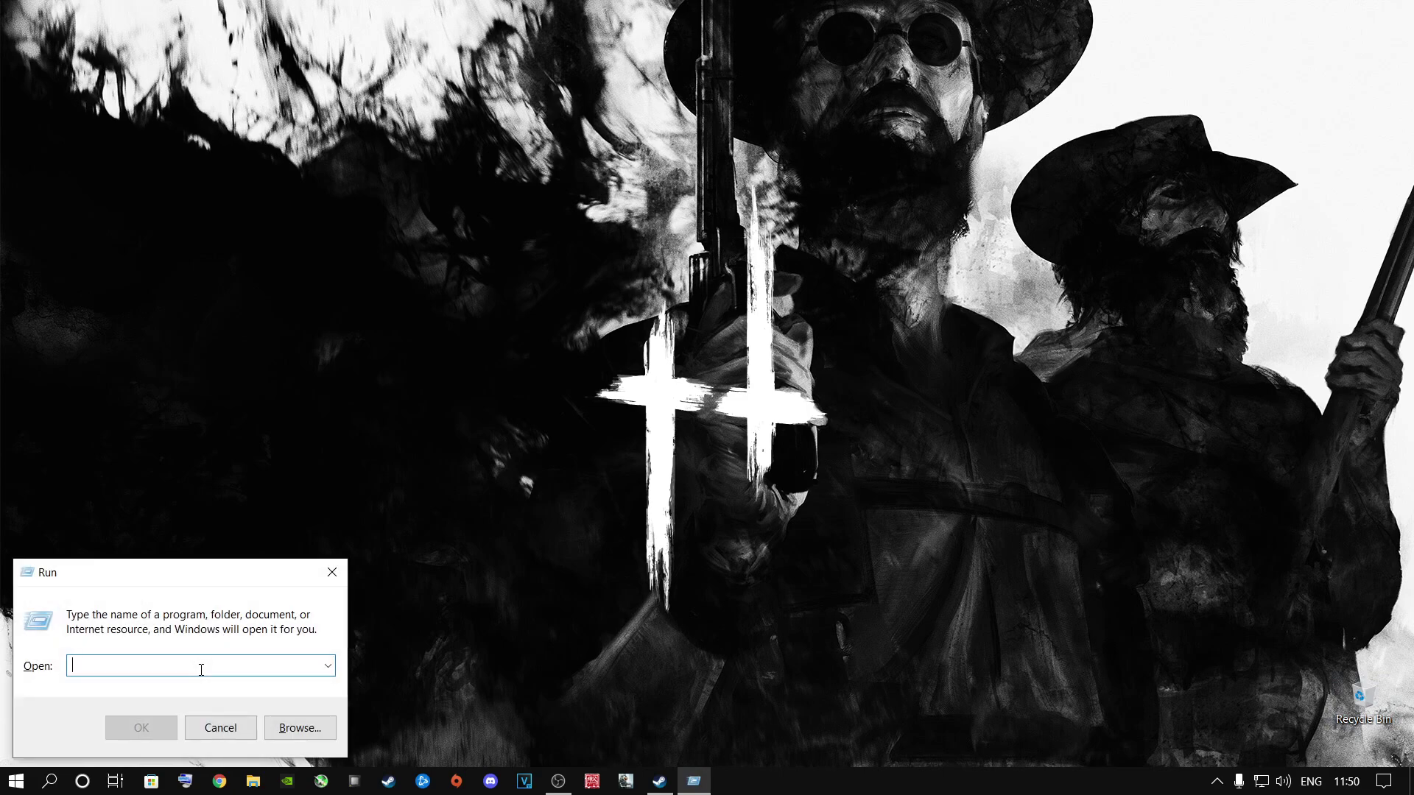
{"action": "type", "text": "prefetch"}
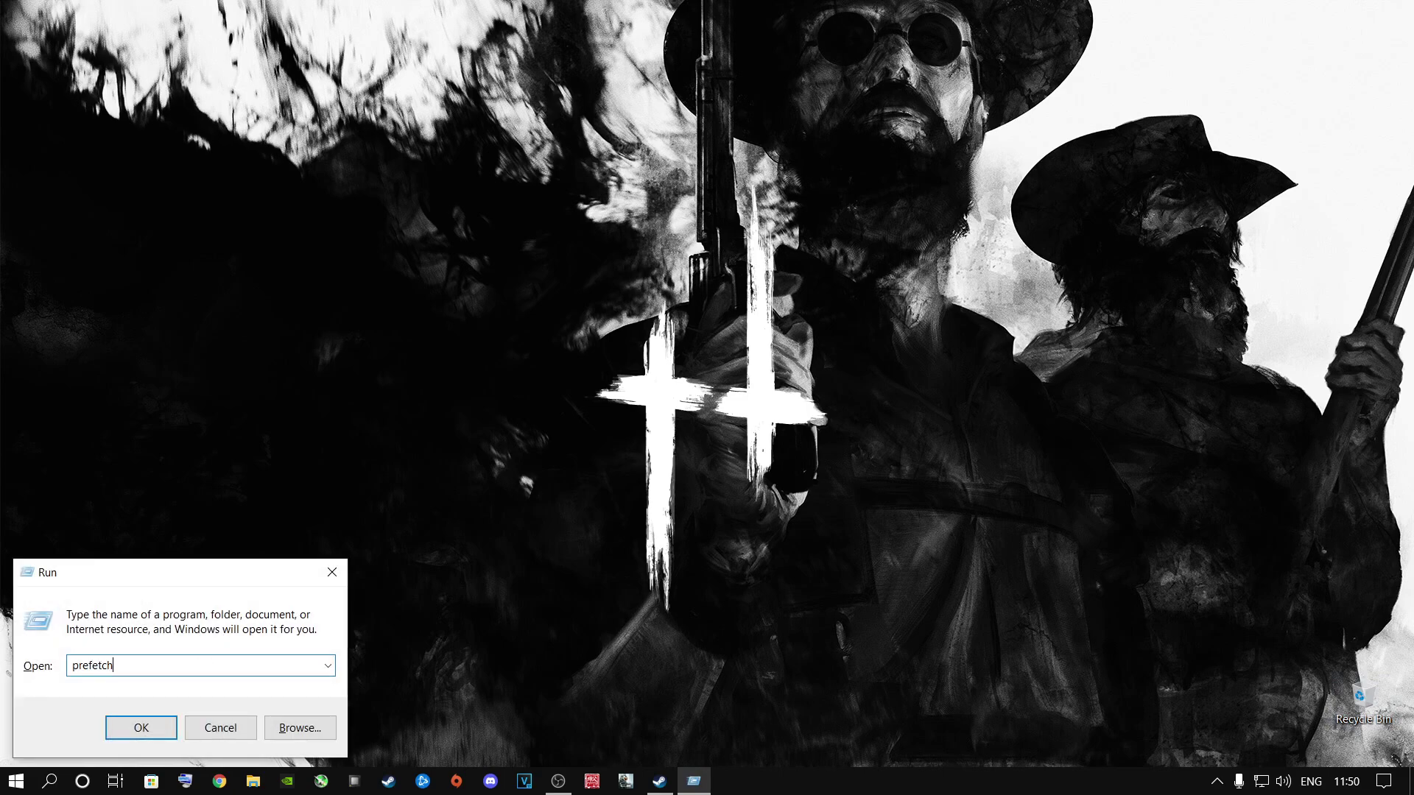
{"action": "key", "text": "Return"}
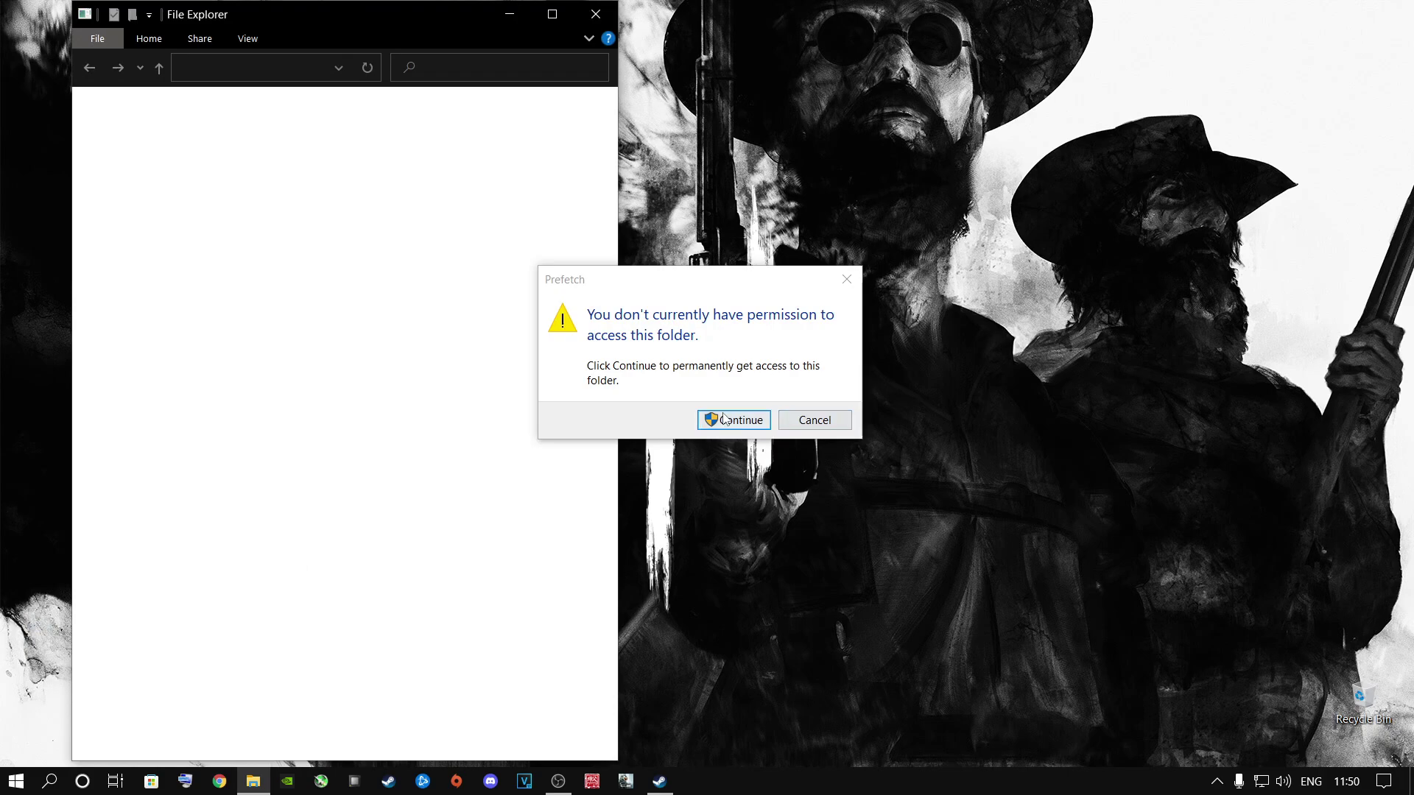
{"action": "left_click", "coordinate": [724, 425]}
{"action": "left_click", "coordinate": [552, 14]}
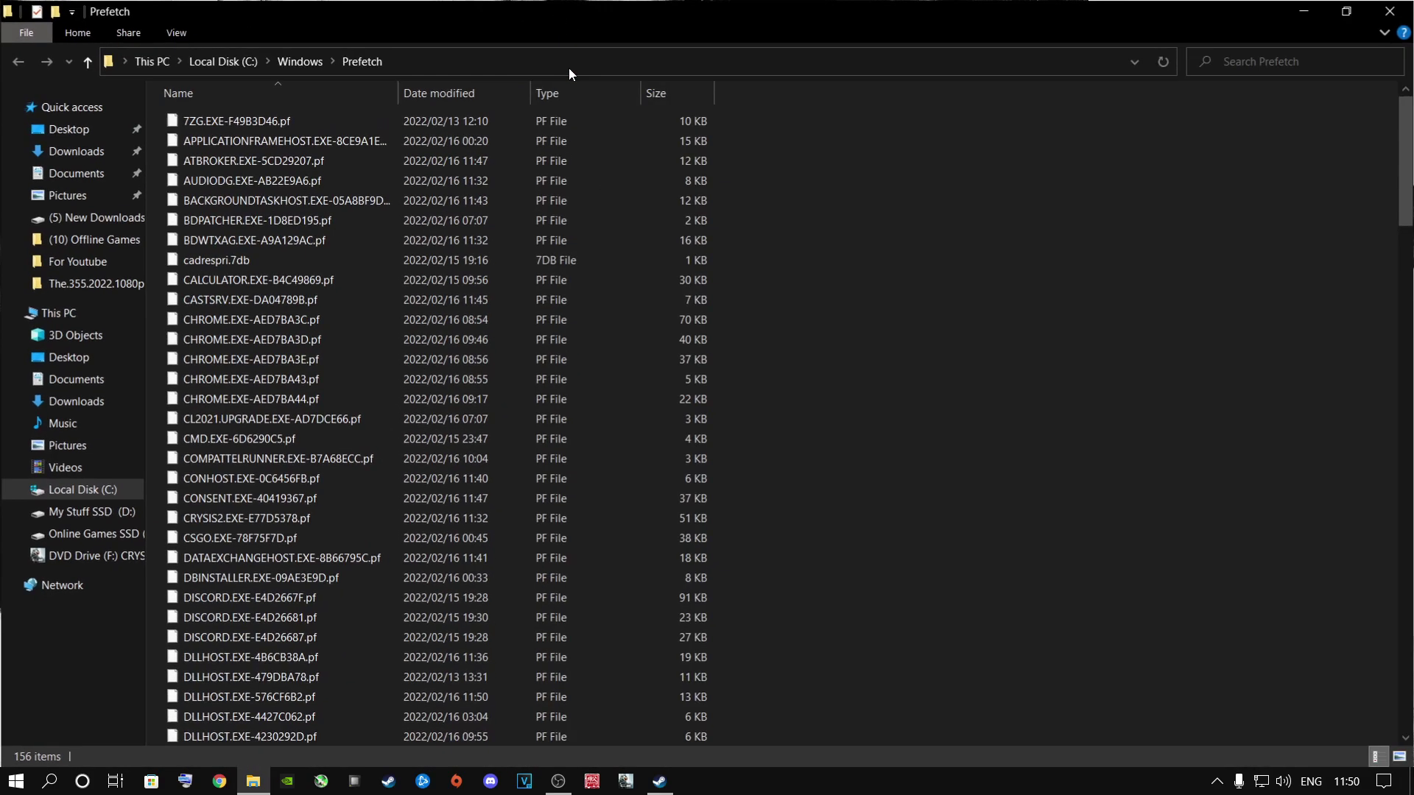
Step: Delete all files in the Prefetch folder, skipping every item that is in use, and close the folder window
{"action": "left_click", "coordinate": [259, 379]}
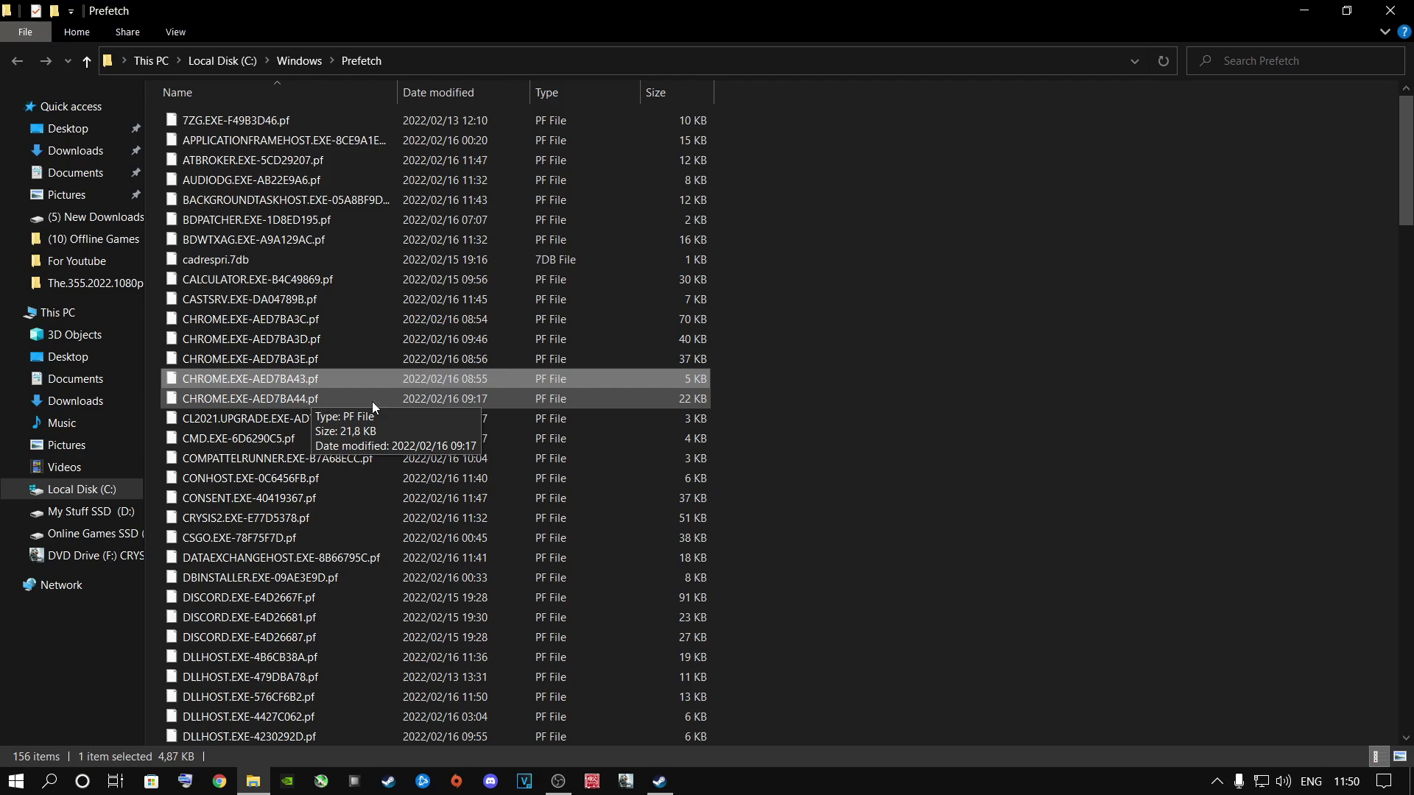
{"action": "key", "text": "ctrl+a"}
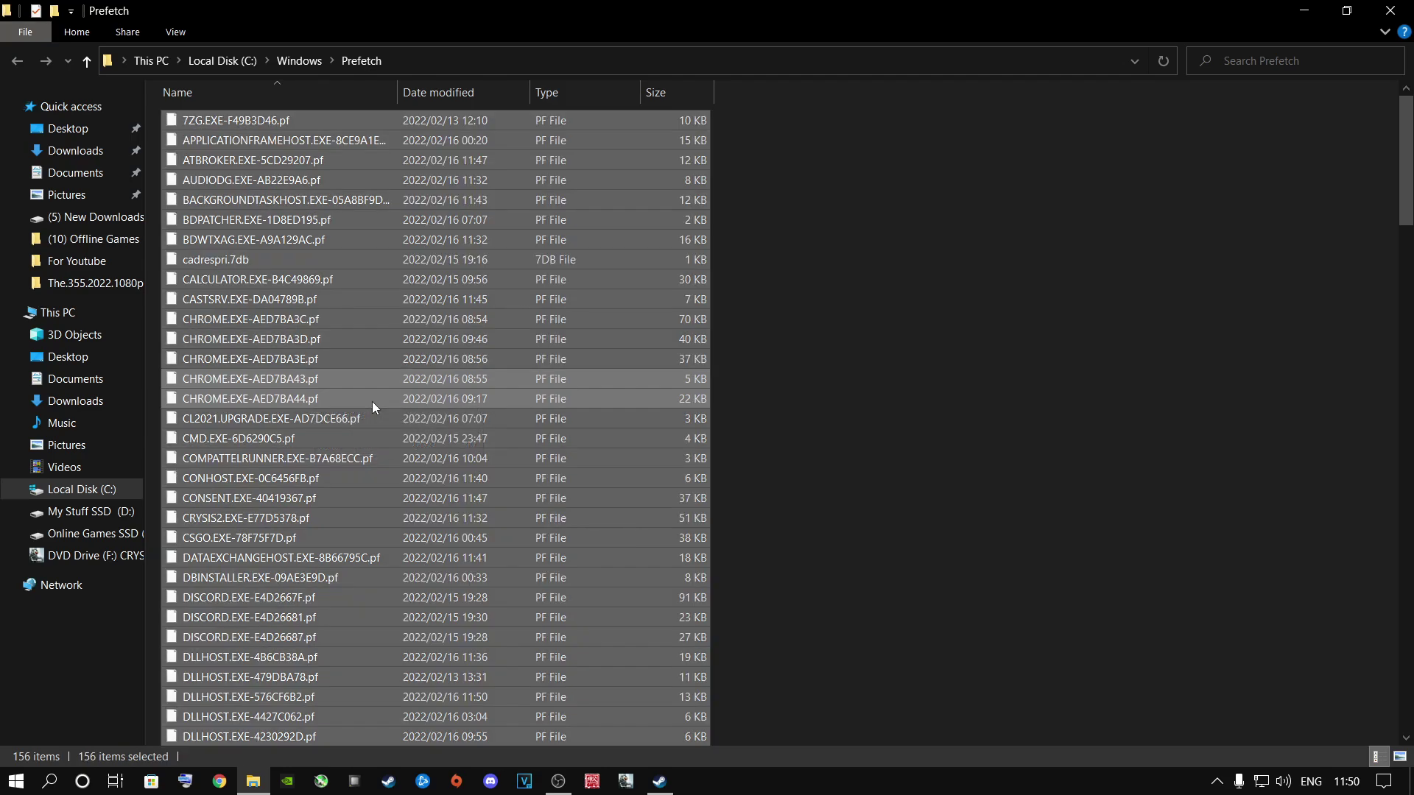
{"action": "right_click", "coordinate": [373, 401]}
{"action": "left_click", "coordinate": [430, 584]}
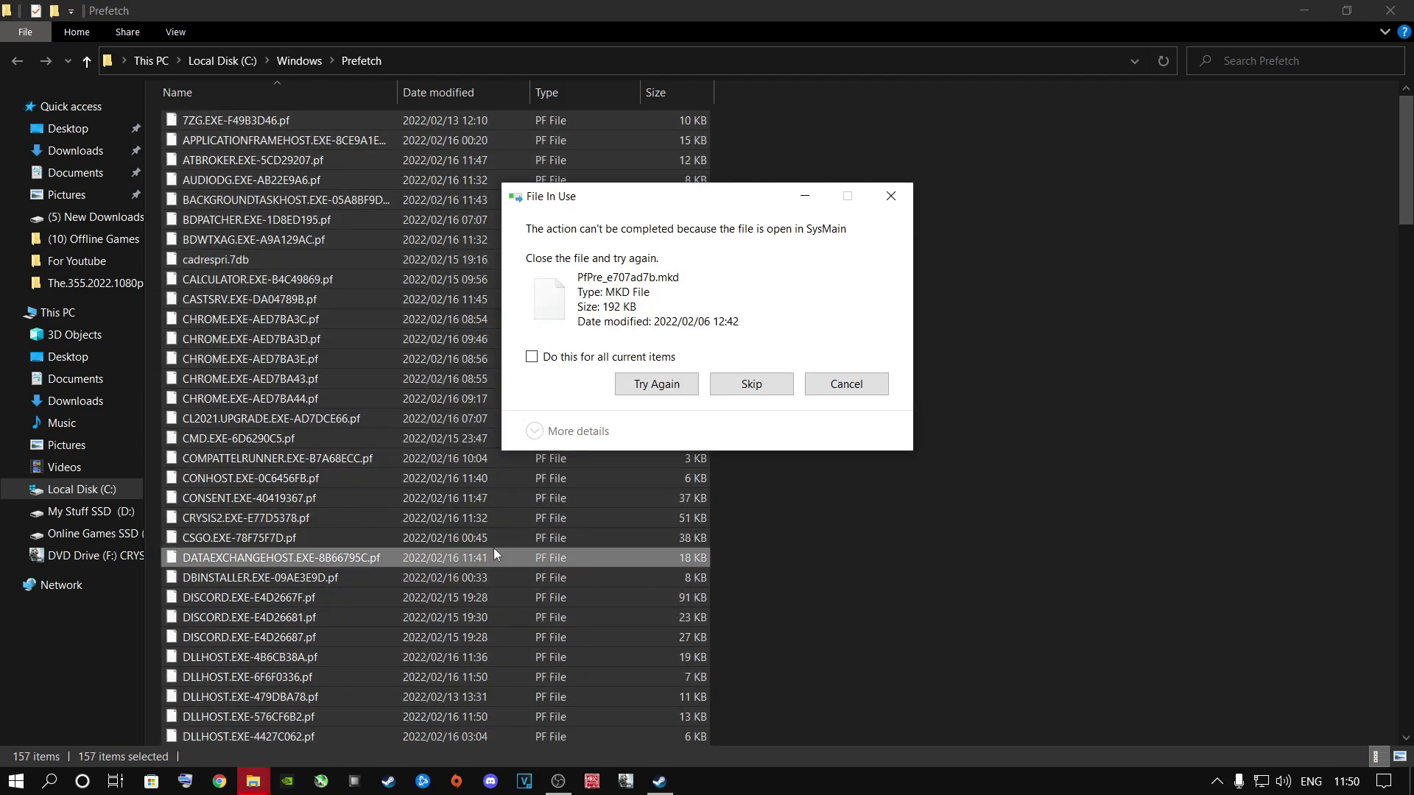
{"action": "left_click", "coordinate": [558, 359]}
{"action": "left_click", "coordinate": [722, 386]}
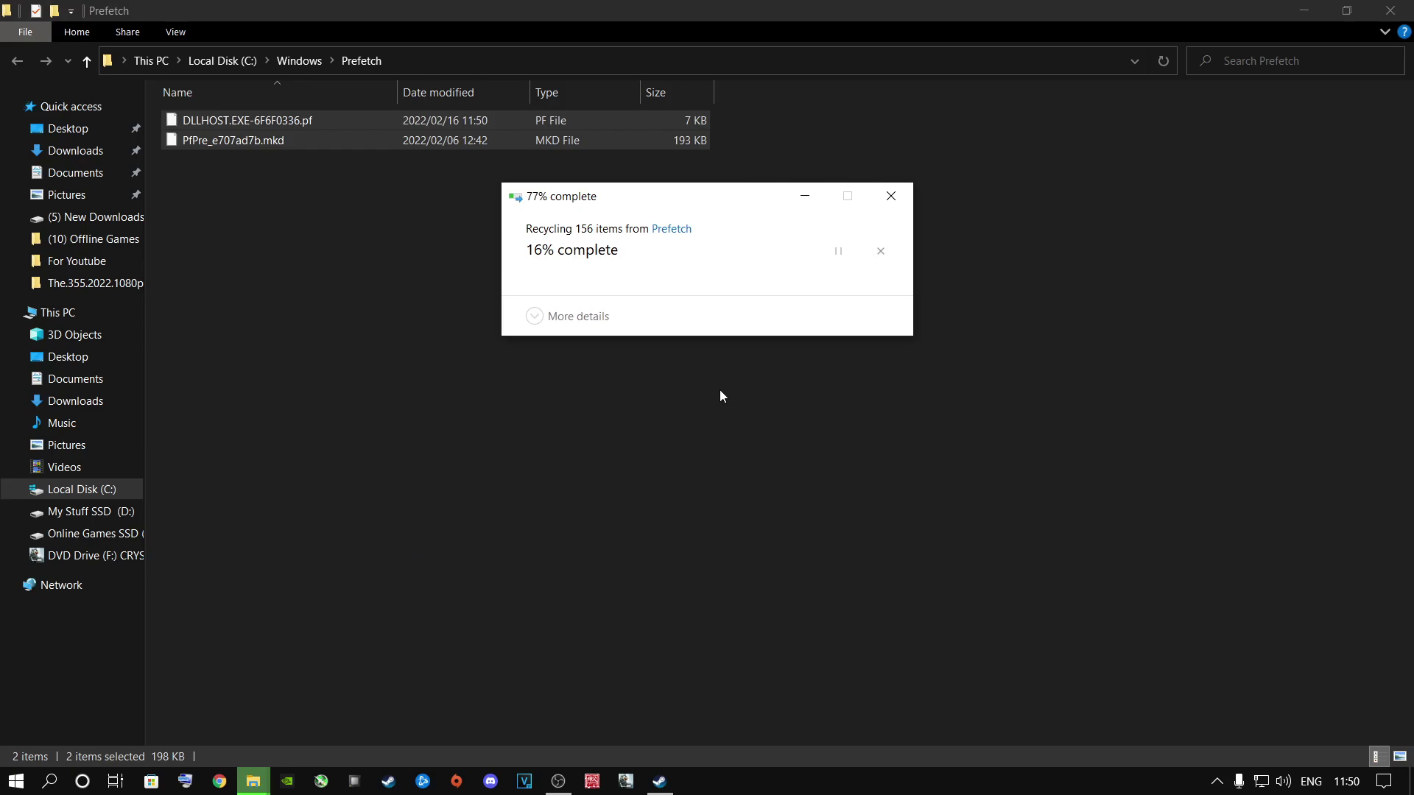
{"action": "left_click", "coordinate": [1389, 10]}
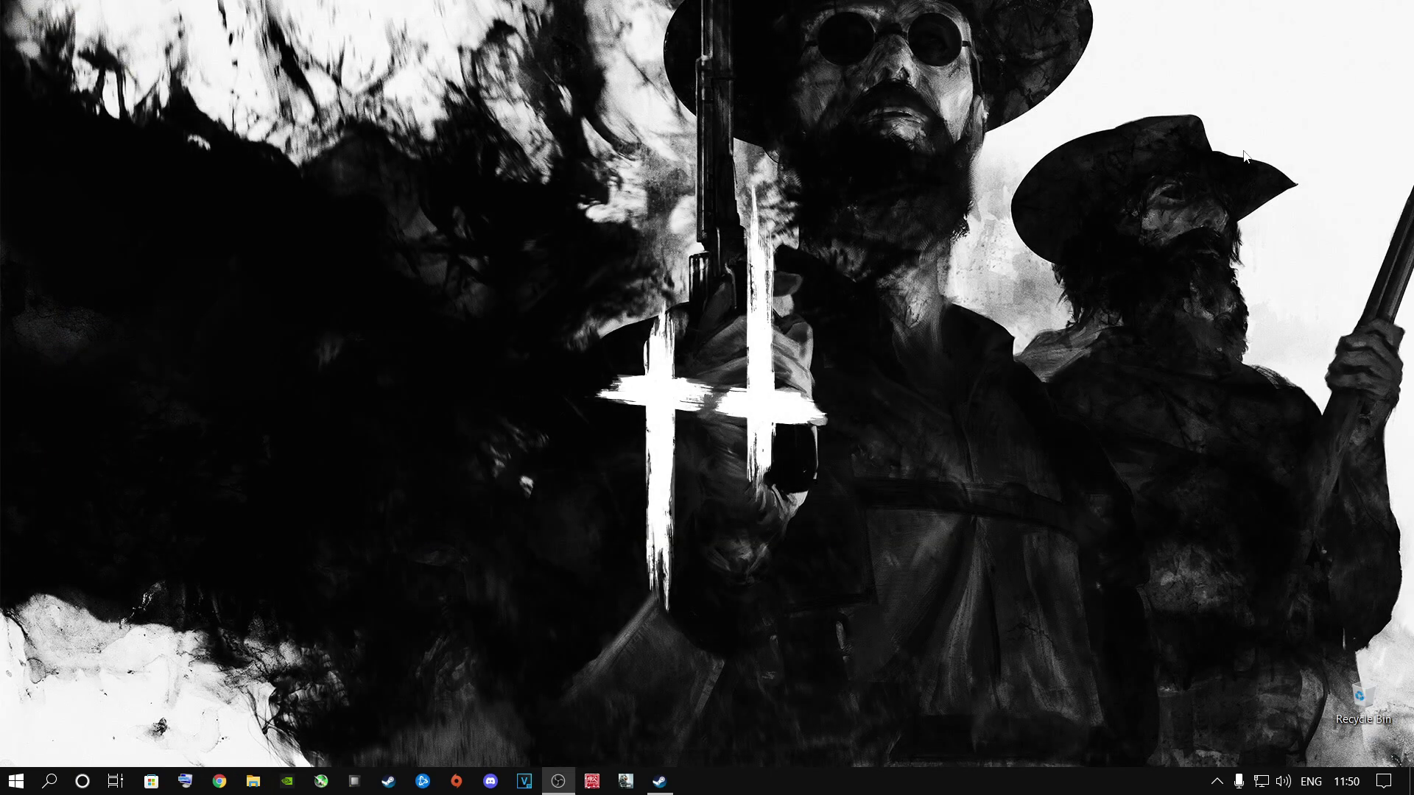
Step: Empty the Recycle Bin to permanently remove the deleted Prefetch files, and refresh the desktop
{"action": "right_click", "coordinate": [1359, 698]}
{"action": "left_click", "coordinate": [1275, 583]}
{"action": "left_click", "coordinate": [769, 412]}
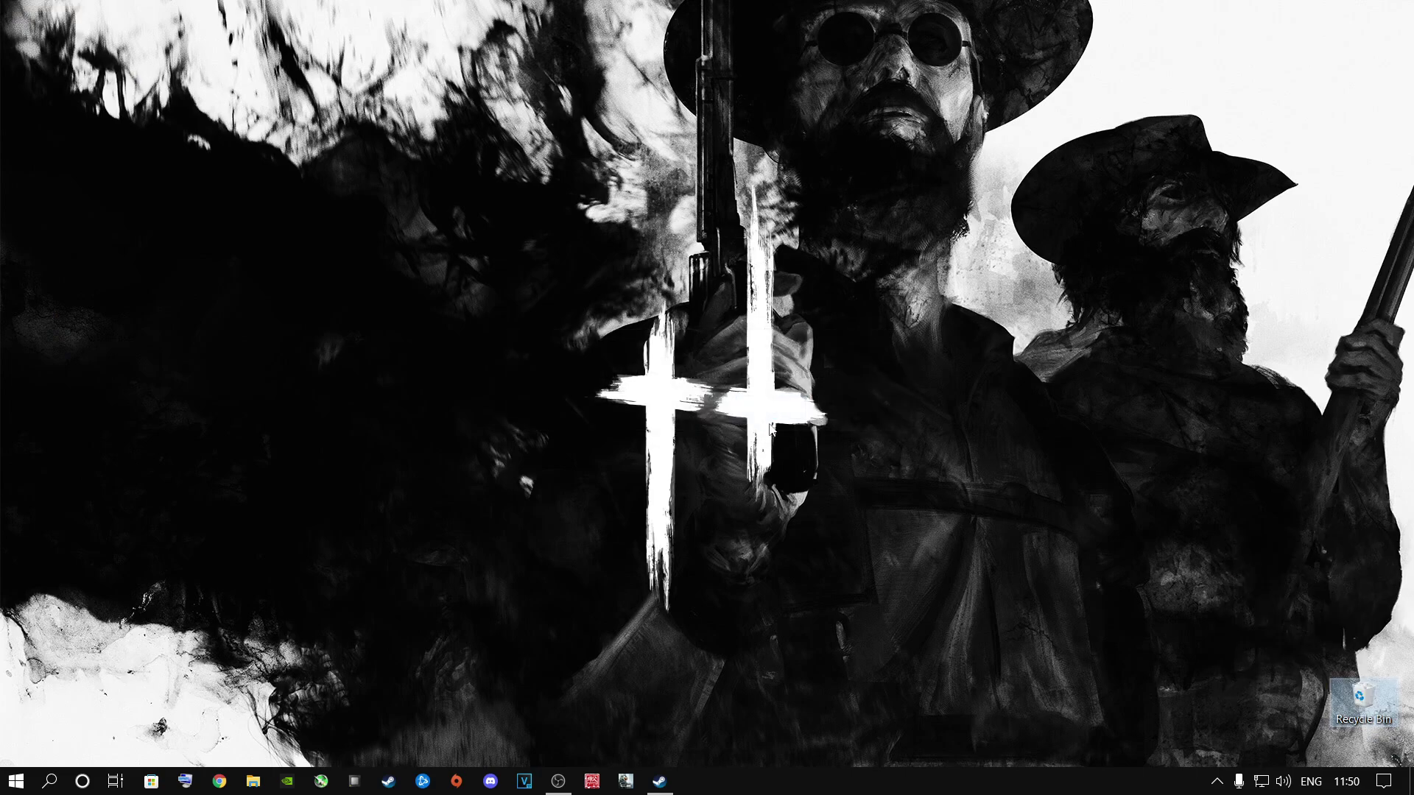
{"action": "right_click", "coordinate": [848, 539]}
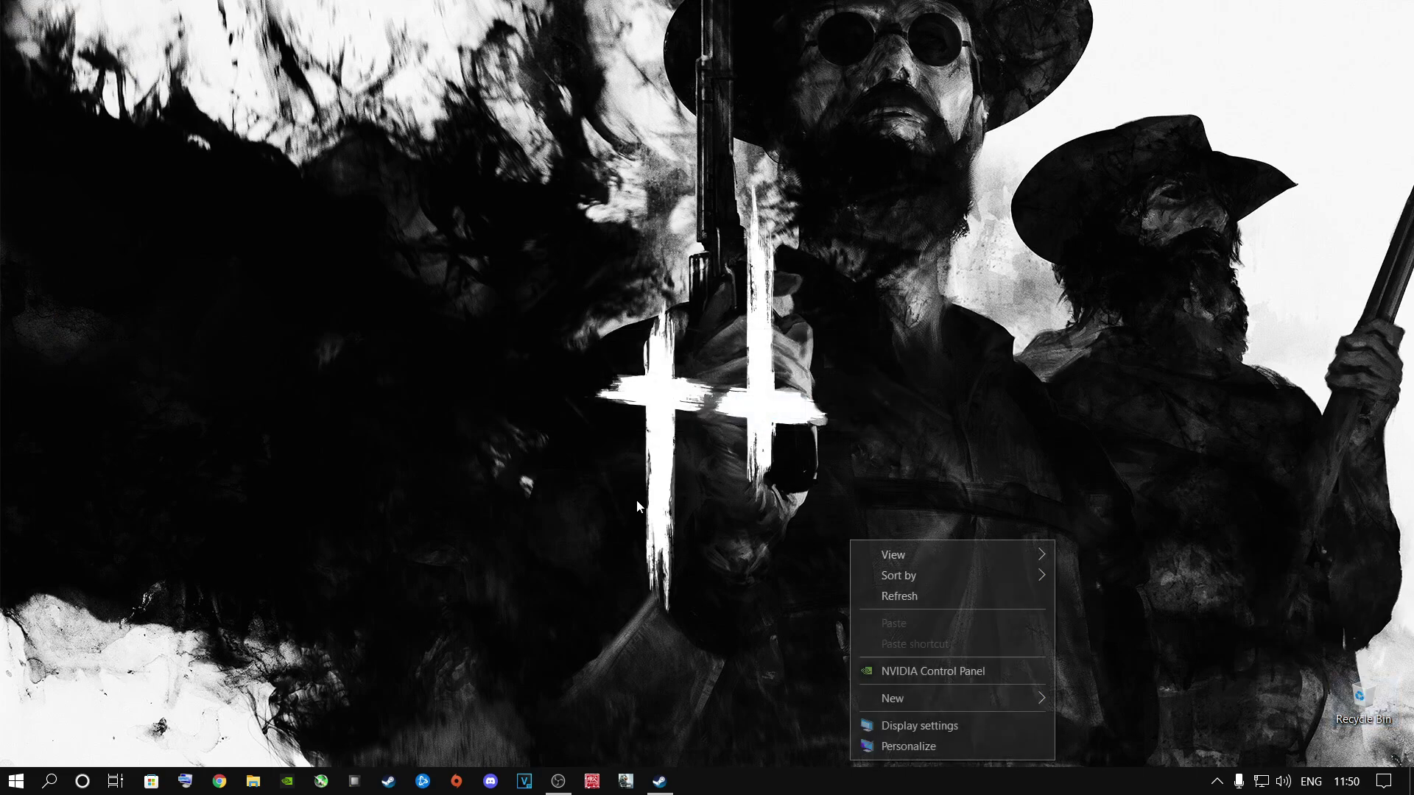
{"action": "right_click", "coordinate": [626, 439]}
{"action": "left_click", "coordinate": [652, 497]}
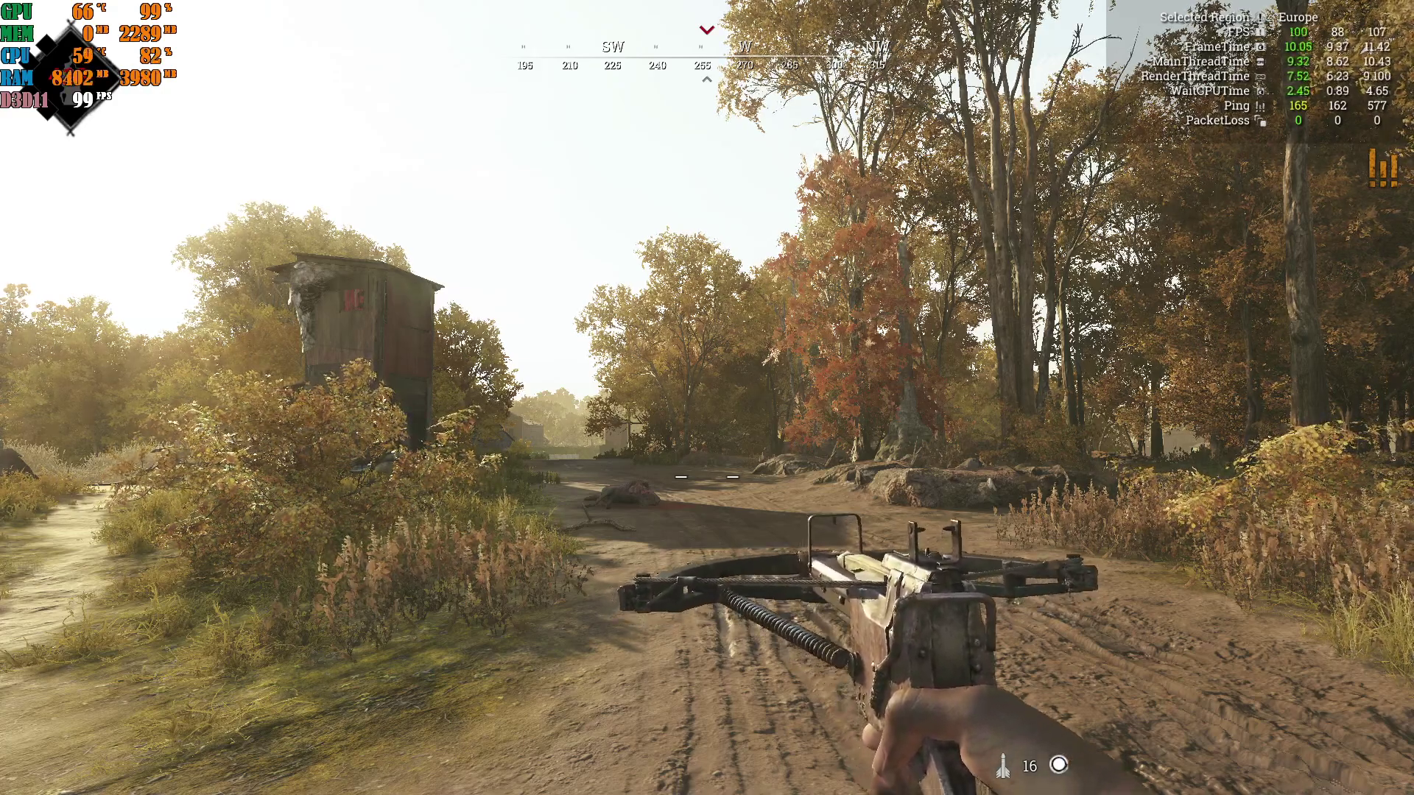
Step: In the running game, open the options and show the beginning of the basic graphics settings
{"action": "key", "text": "Escape"}
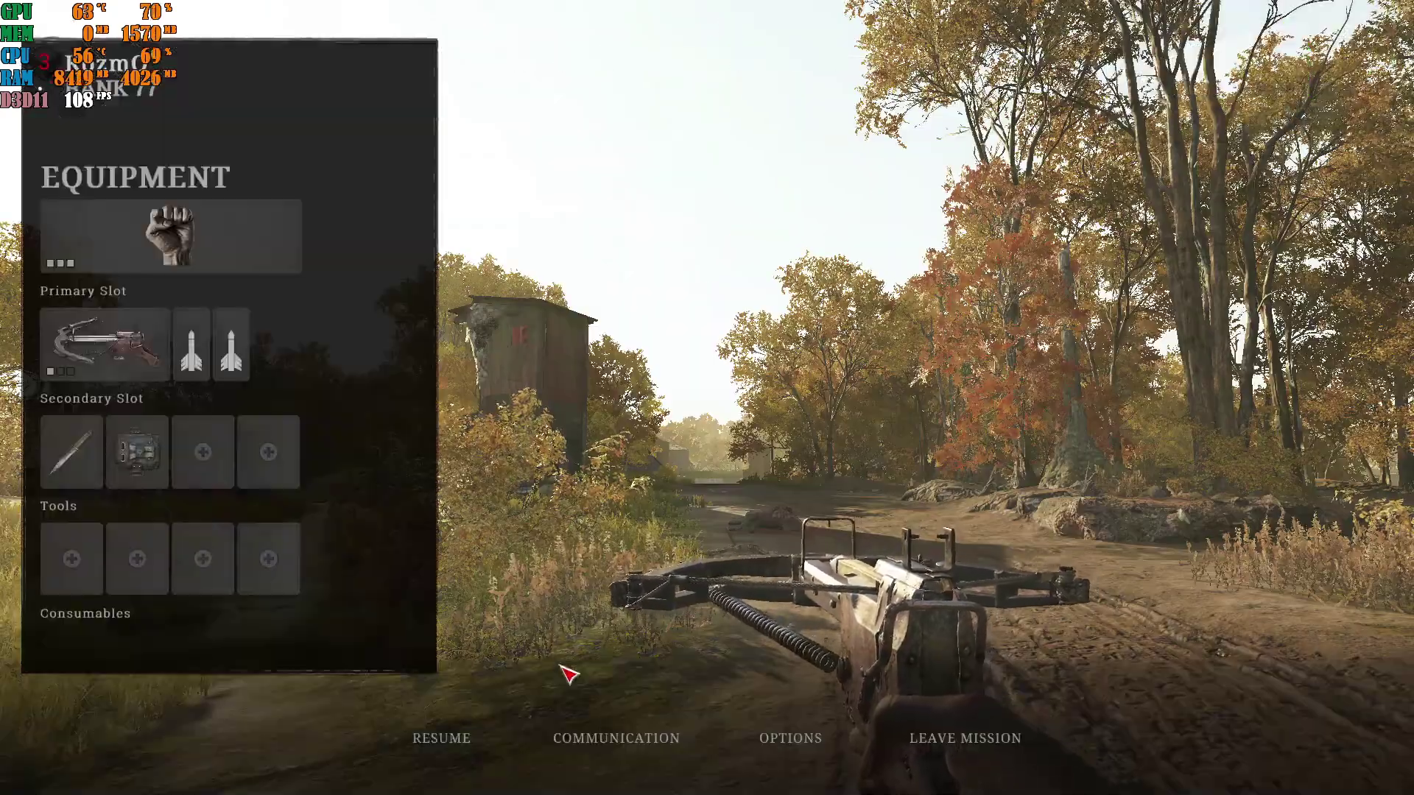
{"action": "left_click", "coordinate": [796, 740]}
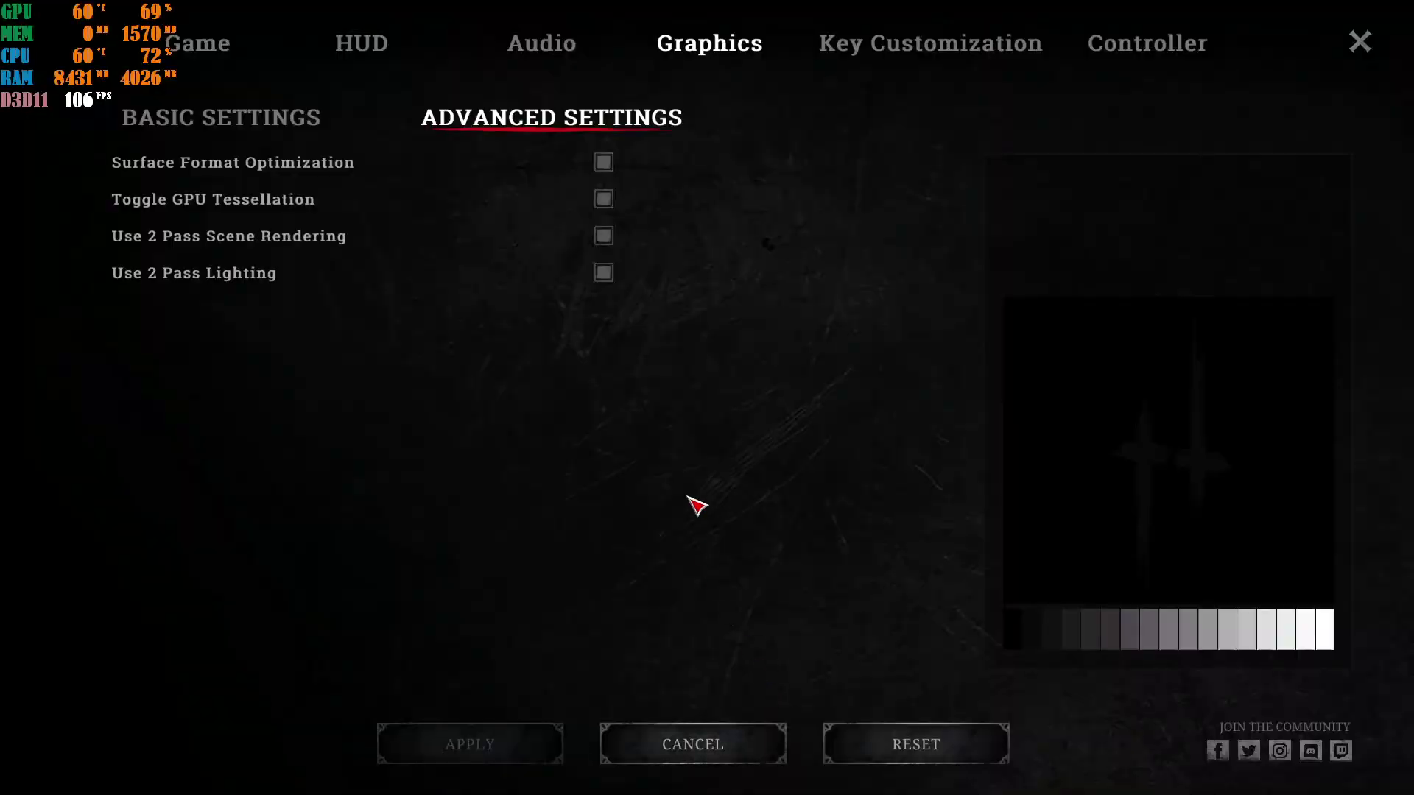
{"action": "left_click", "coordinate": [231, 131]}
{"action": "scroll", "coordinate": [647, 385], "scroll_direction": "up", "scroll_amount": 7}
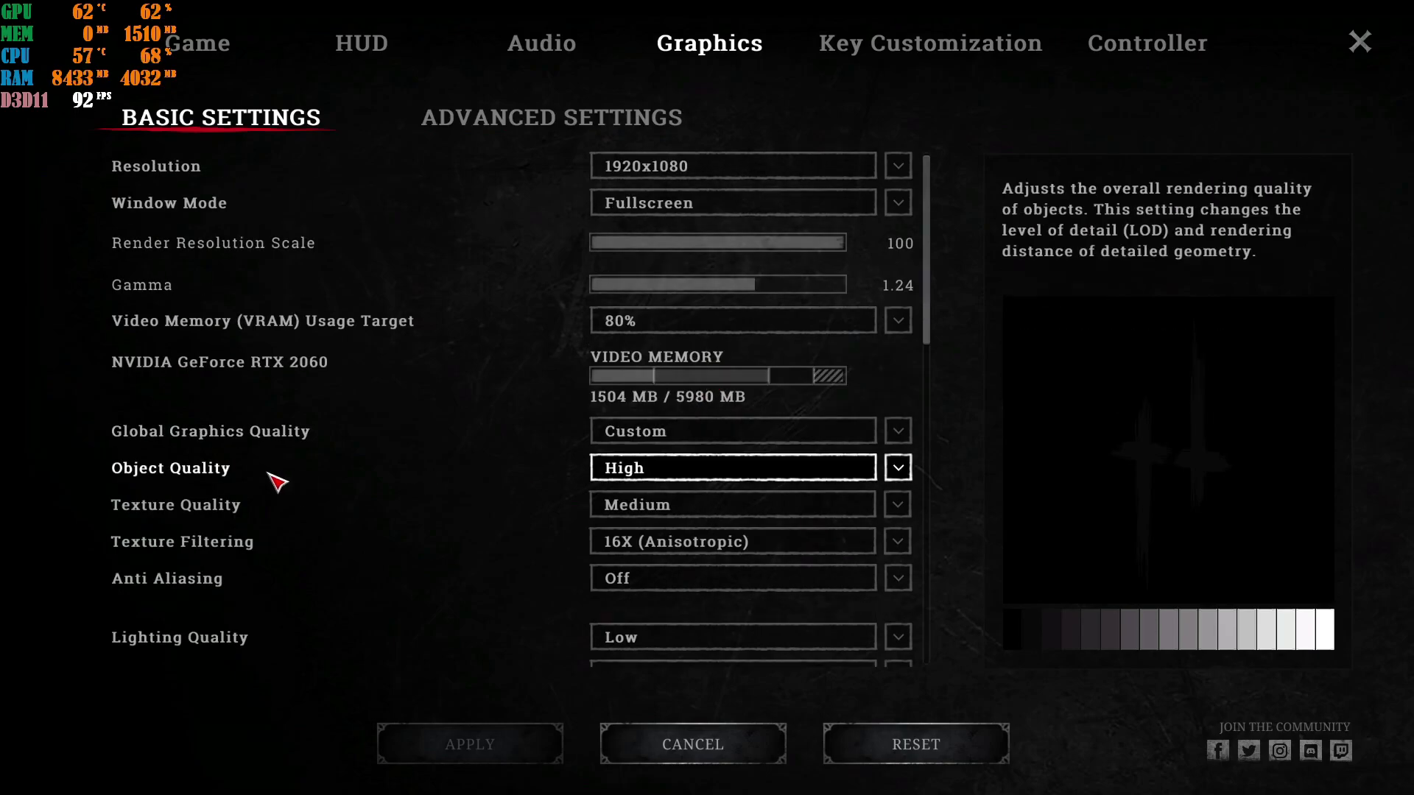
Step: Set the game's Object Quality to Medium and Texture Quality to Low
{"action": "left_click", "coordinate": [714, 471]}
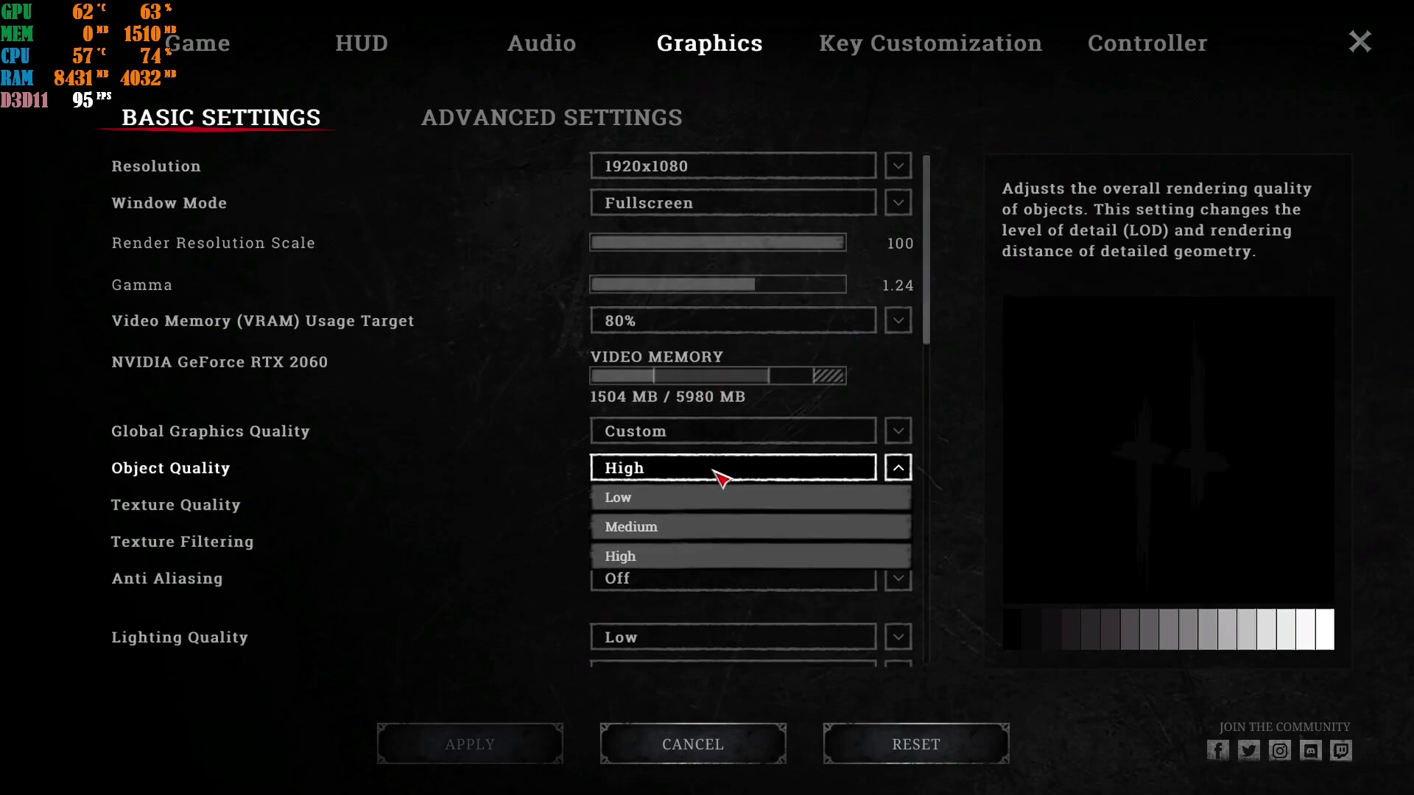
{"action": "left_click", "coordinate": [653, 530]}
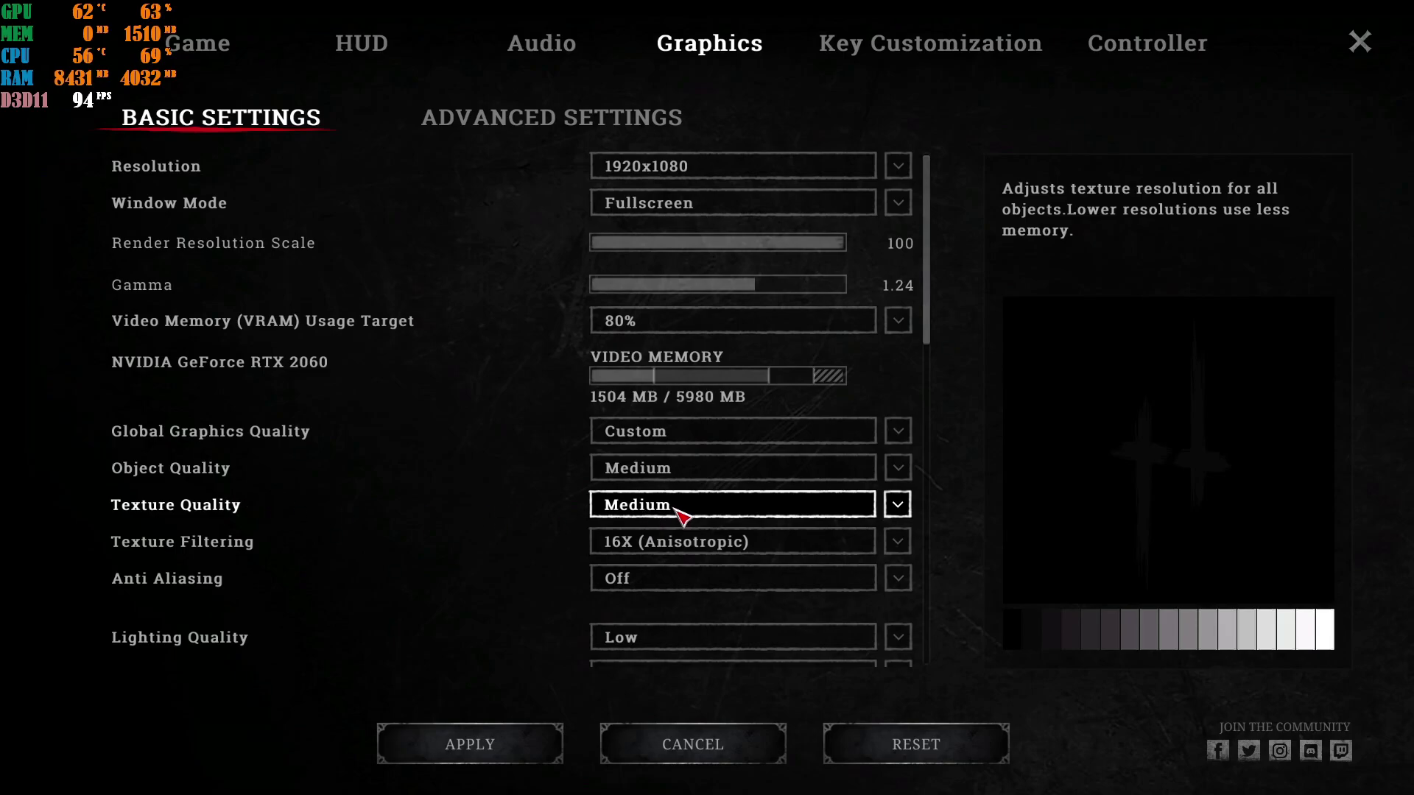
{"action": "left_click", "coordinate": [673, 509]}
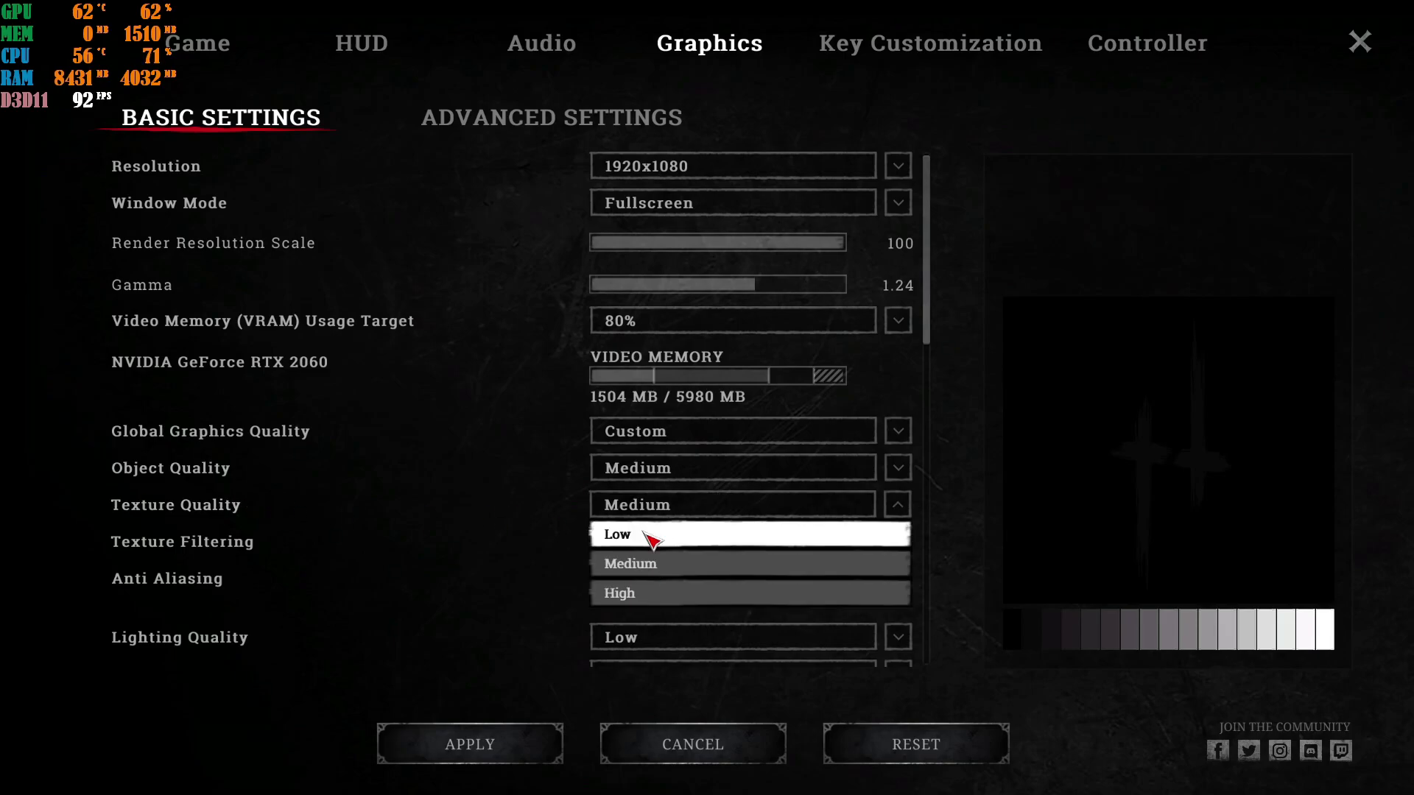
{"action": "left_click", "coordinate": [654, 538]}
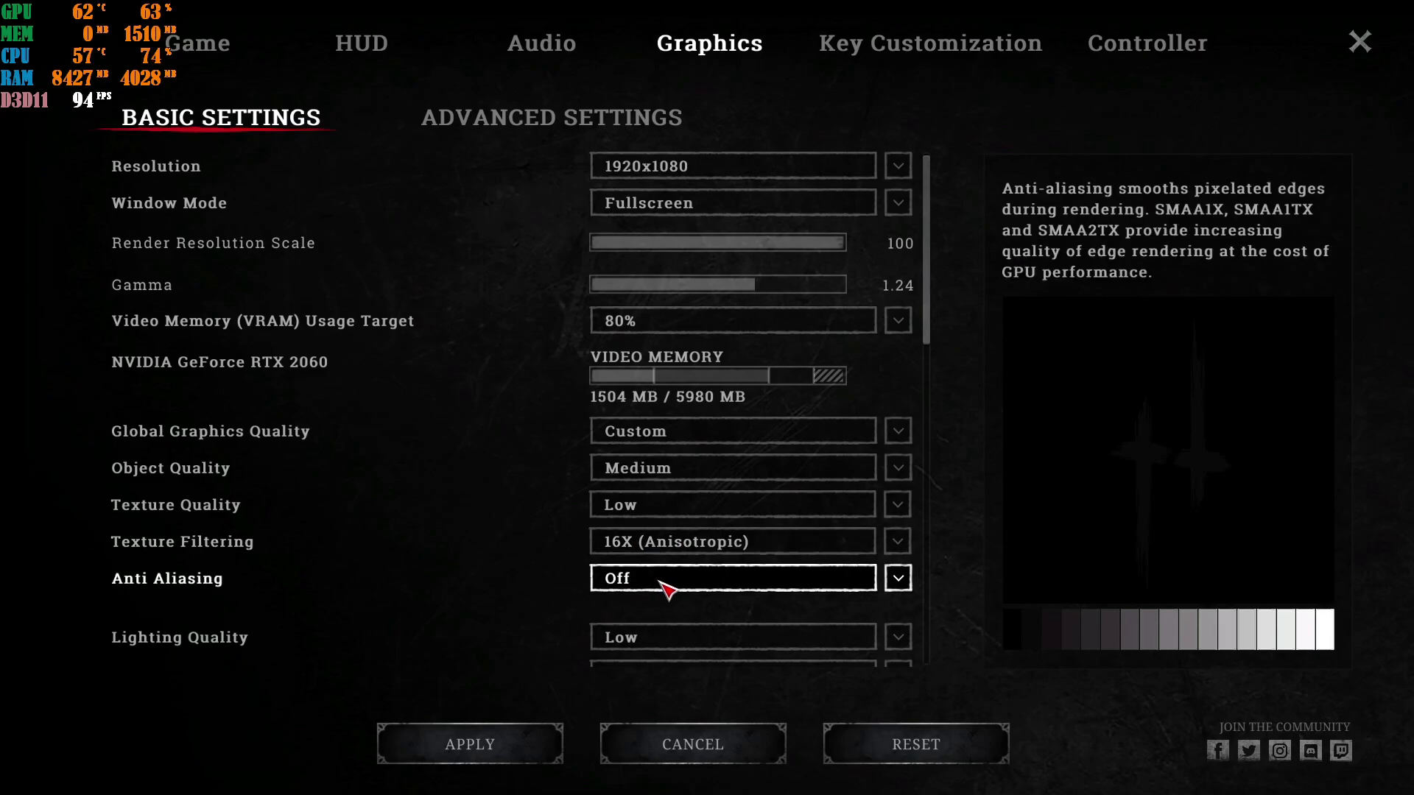
Step: Review the remaining basic graphics settings from Anti Aliasing through V-Sync, Max FPS and Motion Blur, and open the advanced settings
{"action": "scroll", "coordinate": [667, 560], "scroll_direction": "down", "scroll_amount": 2}
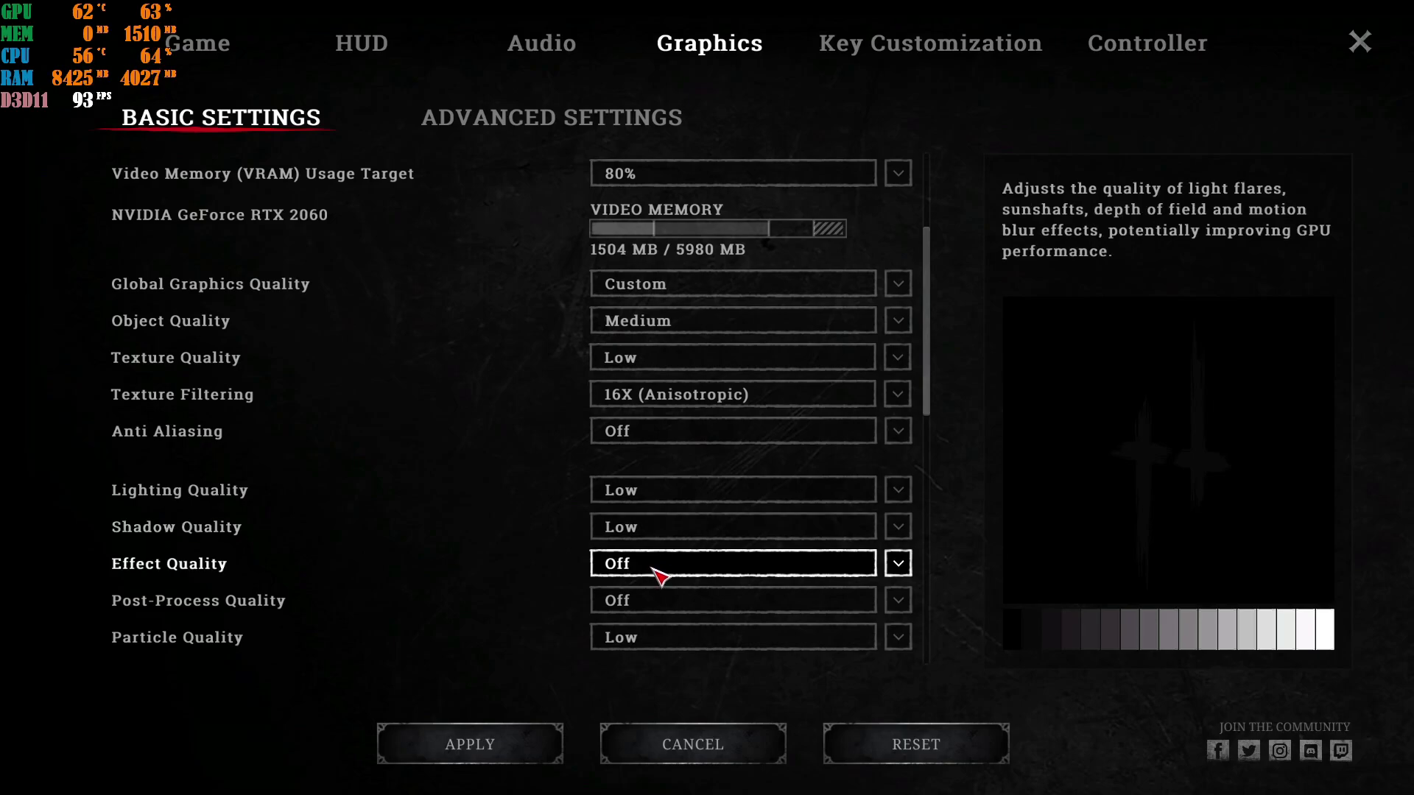
{"action": "scroll", "coordinate": [660, 574], "scroll_direction": "down", "scroll_amount": 1}
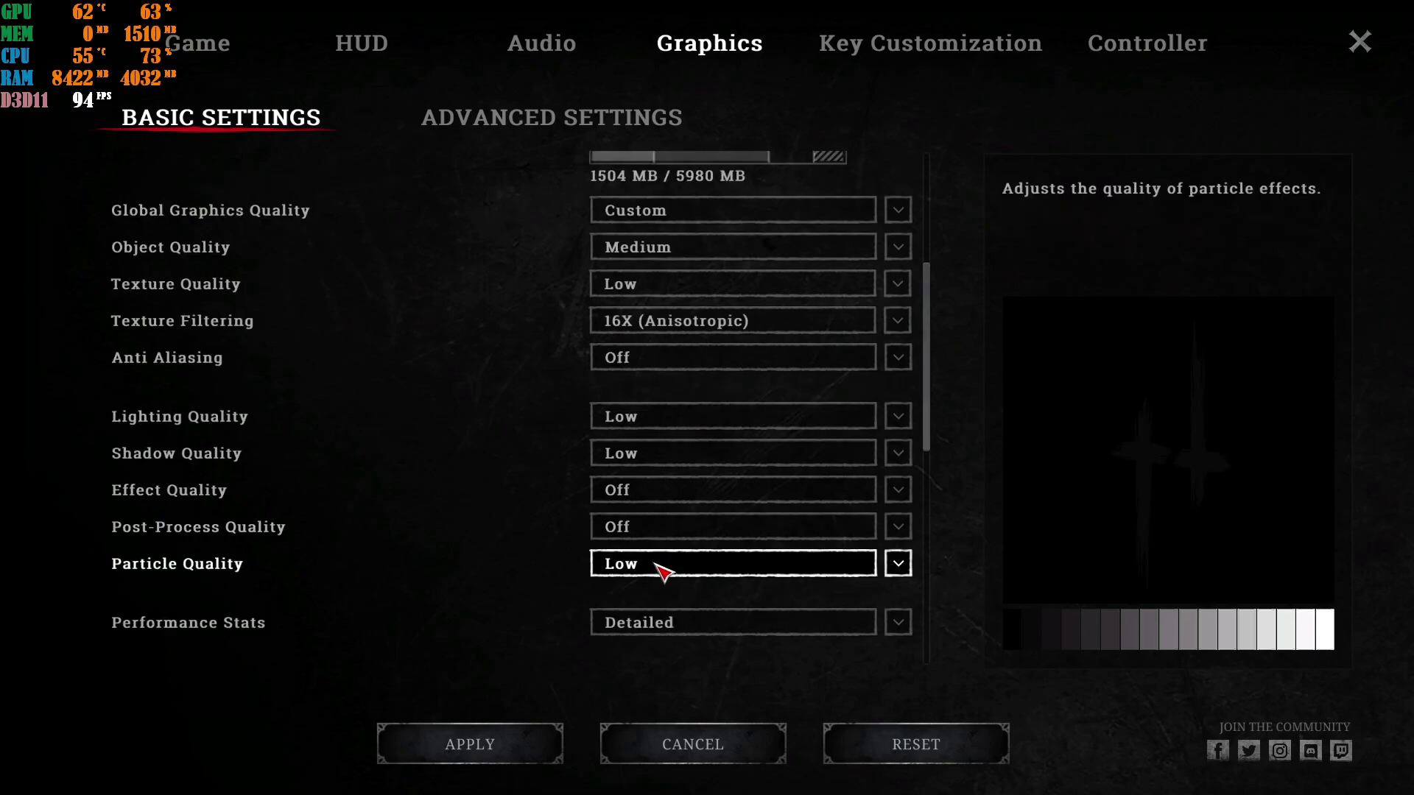
{"action": "scroll", "coordinate": [663, 571], "scroll_direction": "down", "scroll_amount": 2}
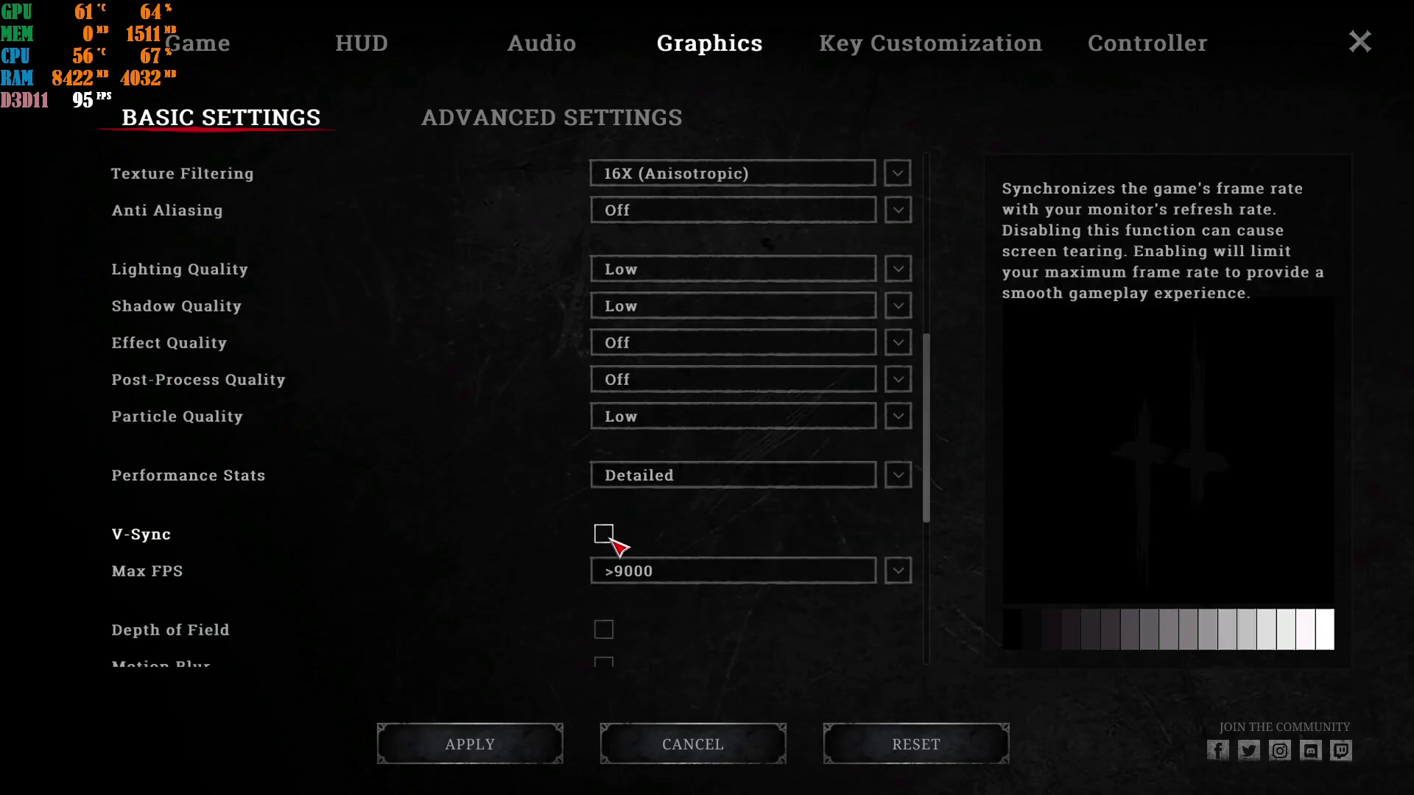
{"action": "scroll", "coordinate": [613, 544], "scroll_direction": "down", "scroll_amount": 3}
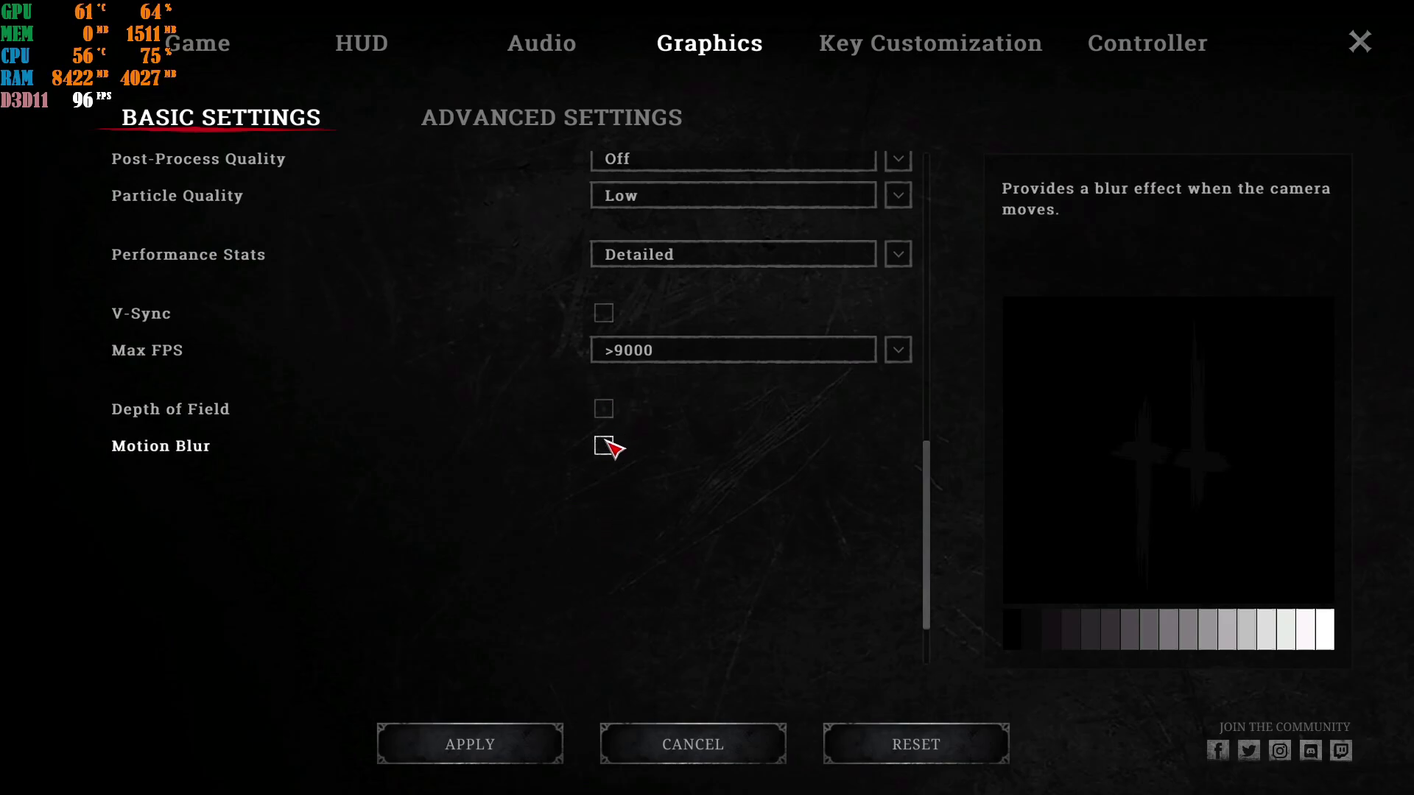
{"action": "left_click", "coordinate": [536, 131]}
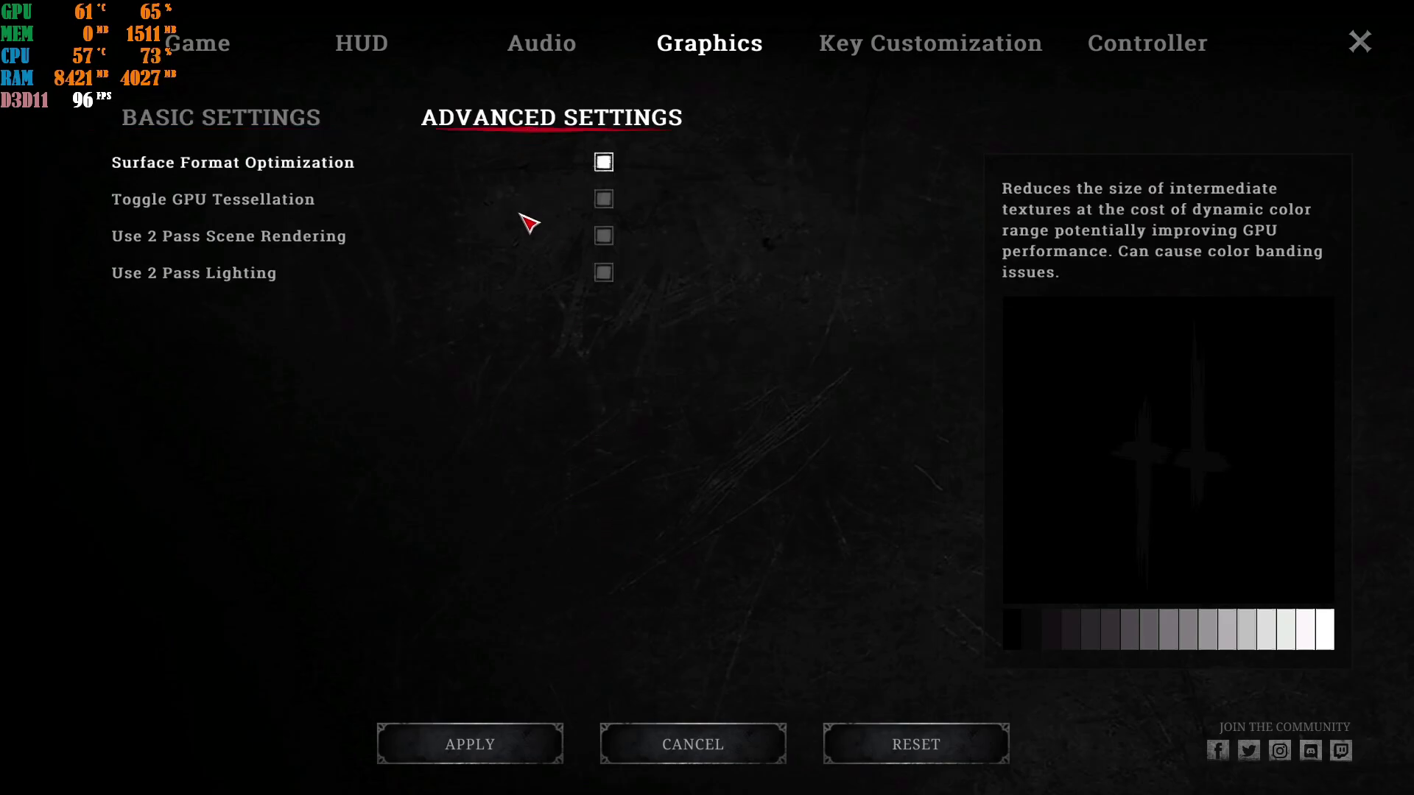